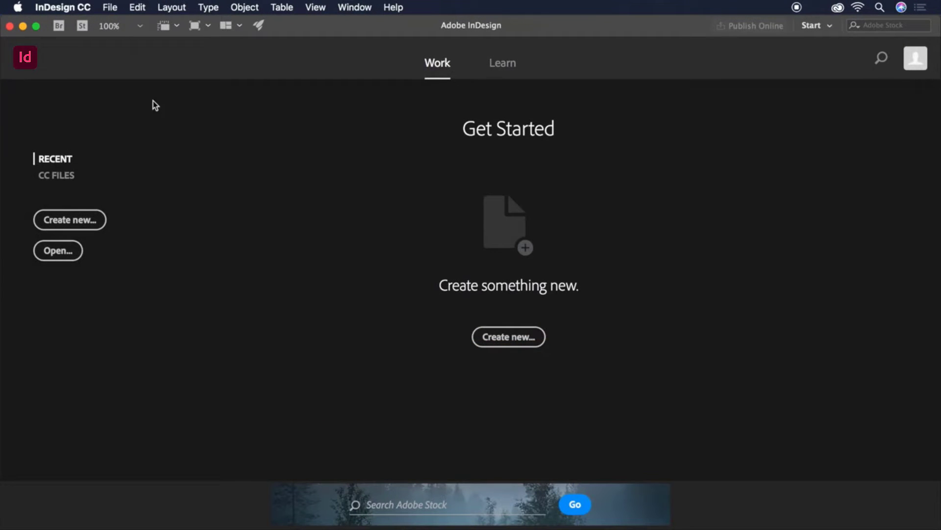
Start a new print document from the Letter preset with its units set to inches
left_click(109, 9)
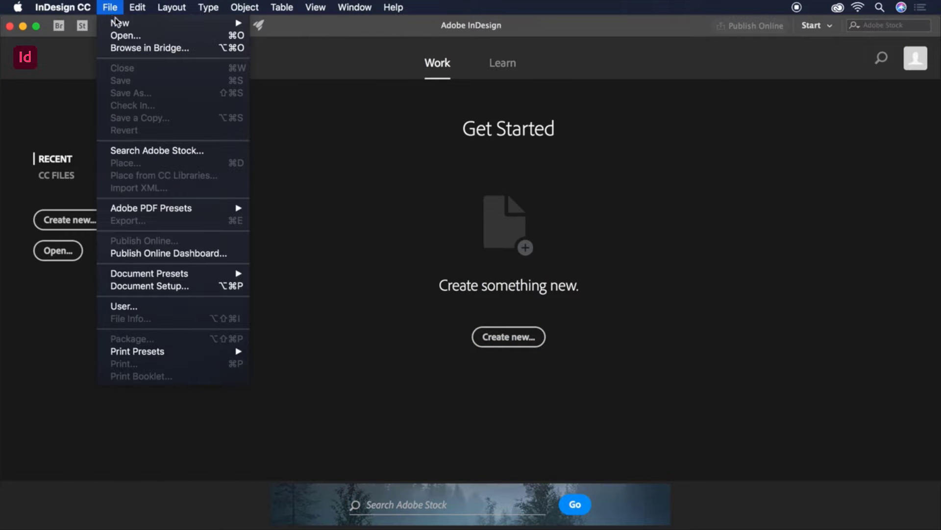
mouse_move(121, 23)
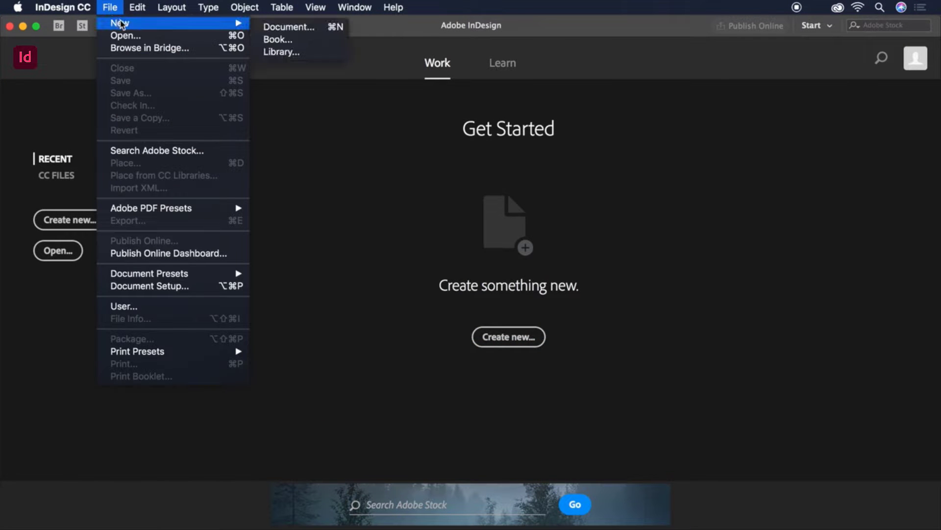
left_click(268, 27)
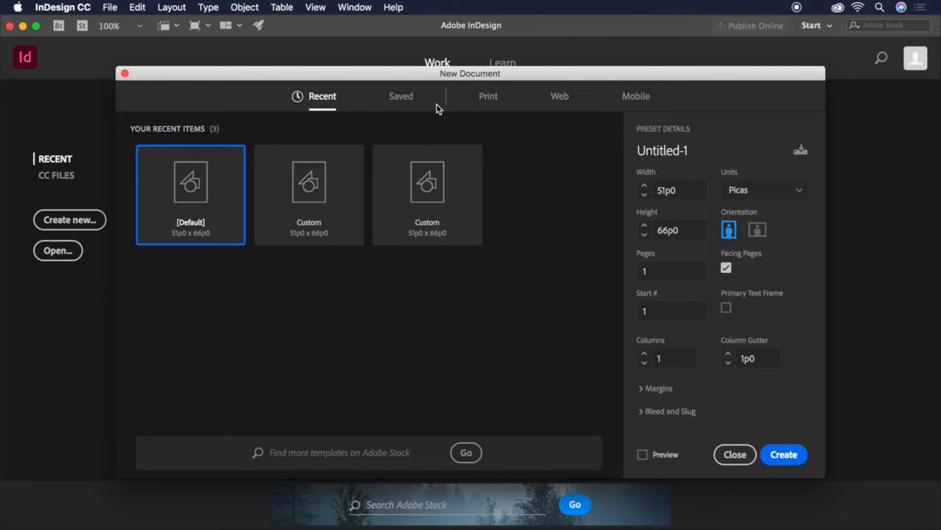
left_click(482, 98)
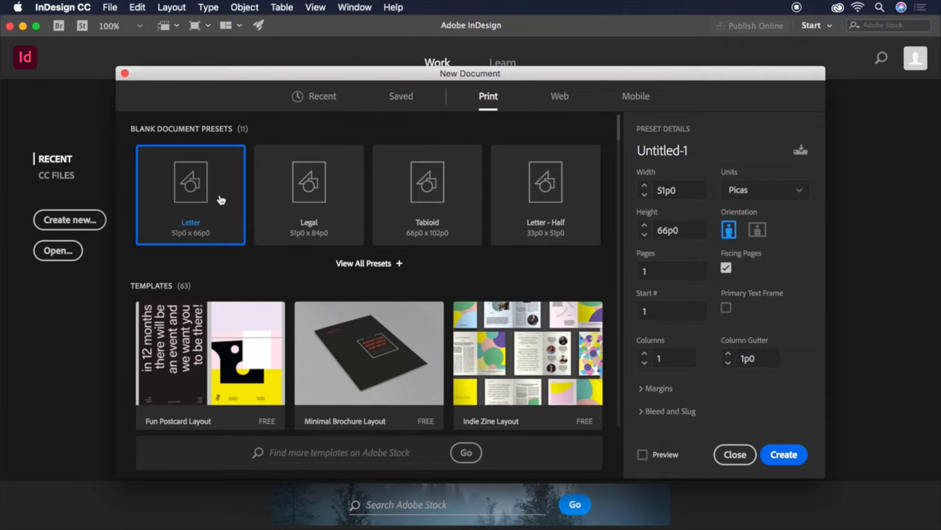
left_click(790, 194)
left_click(772, 258)
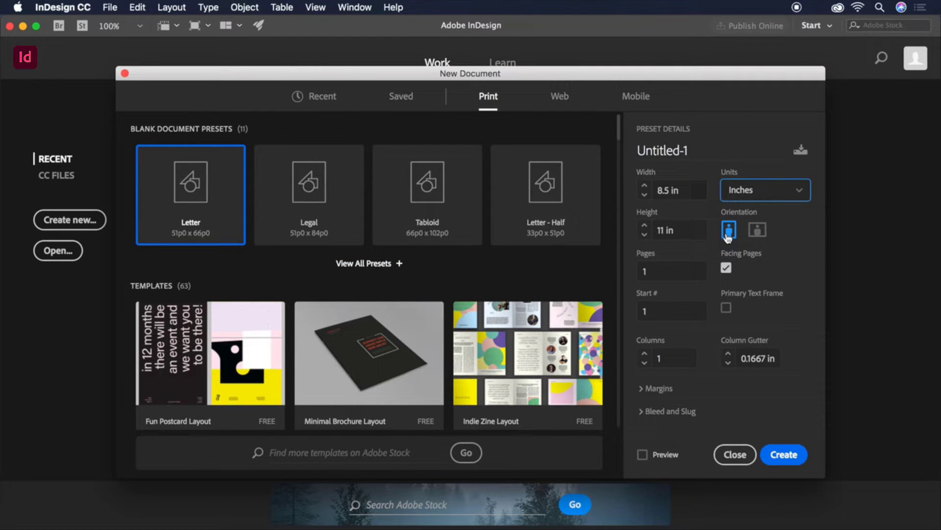
Make the new document landscape with 2 pages and turn off facing pages
left_click(758, 231)
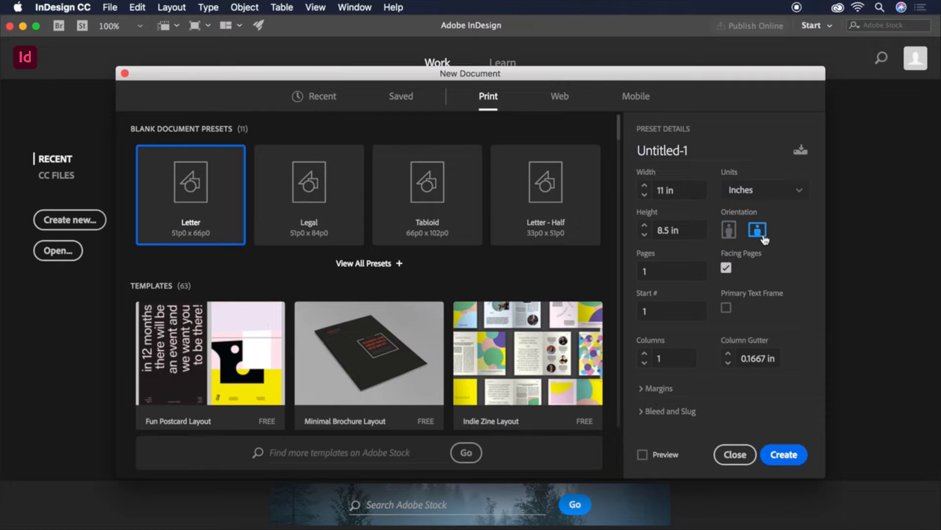
double_click(691, 267)
type("2")
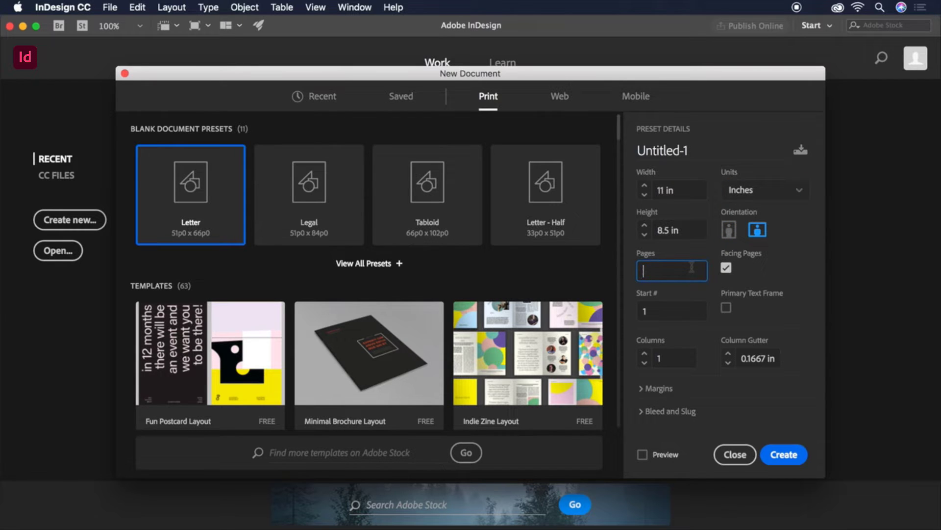
left_click(716, 283)
left_click(726, 273)
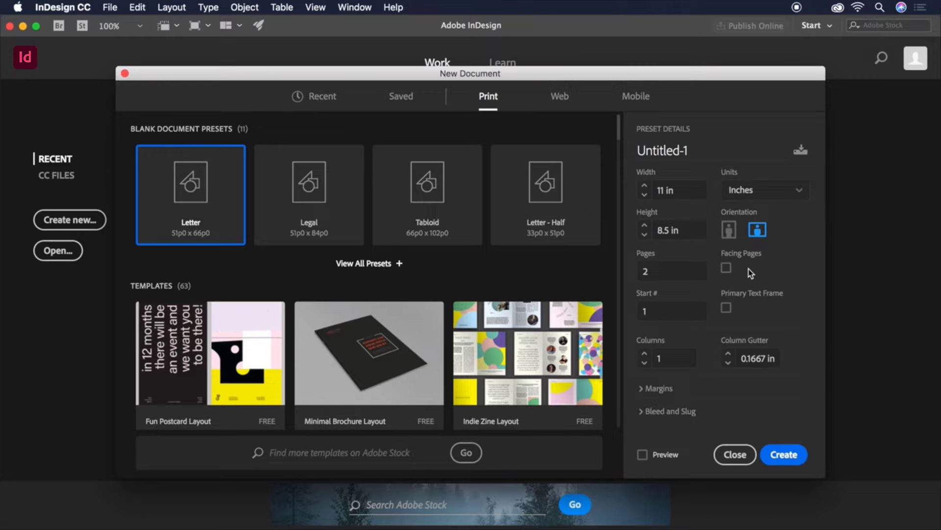
Turn on the preview and set the document to 3 columns with a 0.16 in column gutter
left_click(642, 456)
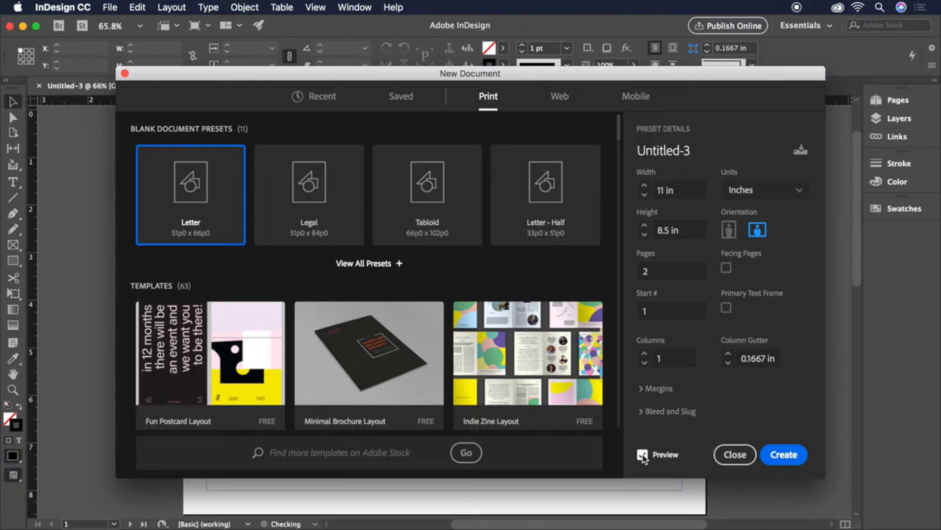
mouse_move(375, 75)
left_mouse_down()
mouse_move(886, 101)
mouse_move(349, 85)
mouse_move(358, 81)
left_mouse_up()
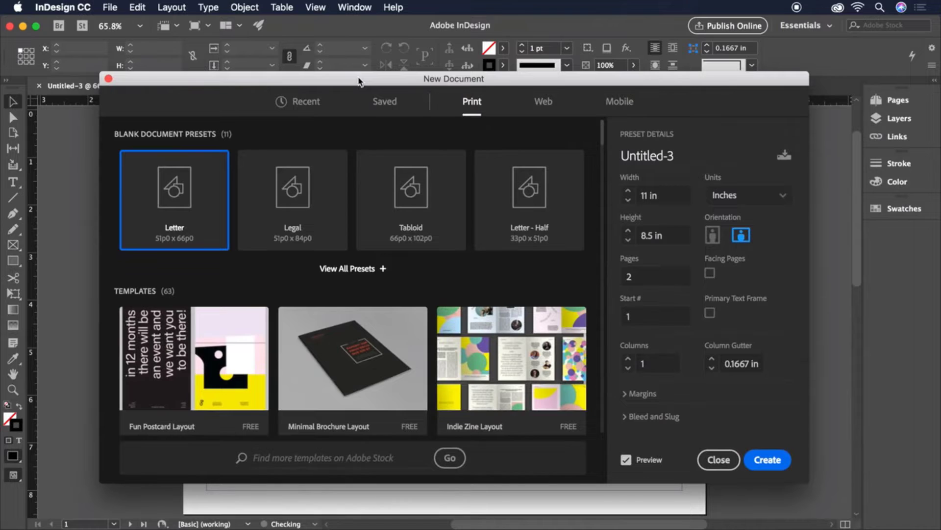
left_click(648, 353)
type("3")
key("Tab")
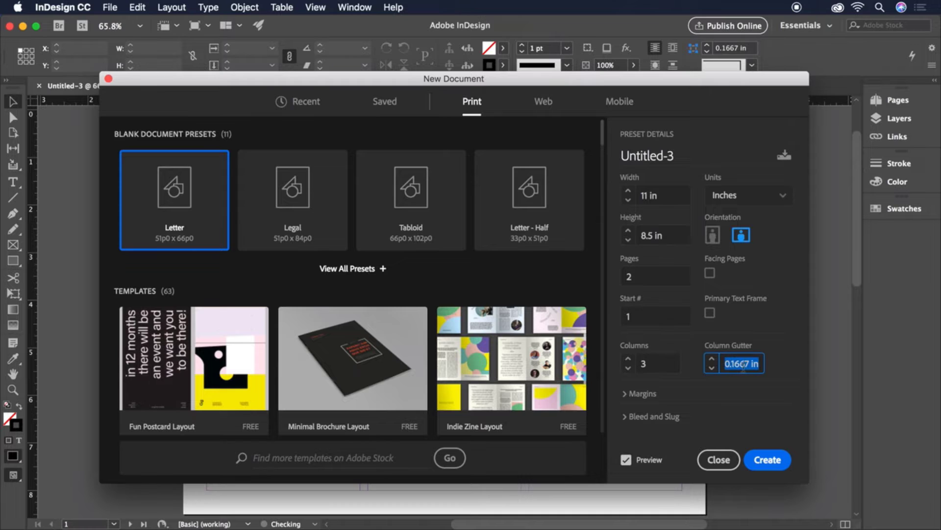
type("0.16")
left_click(789, 367)
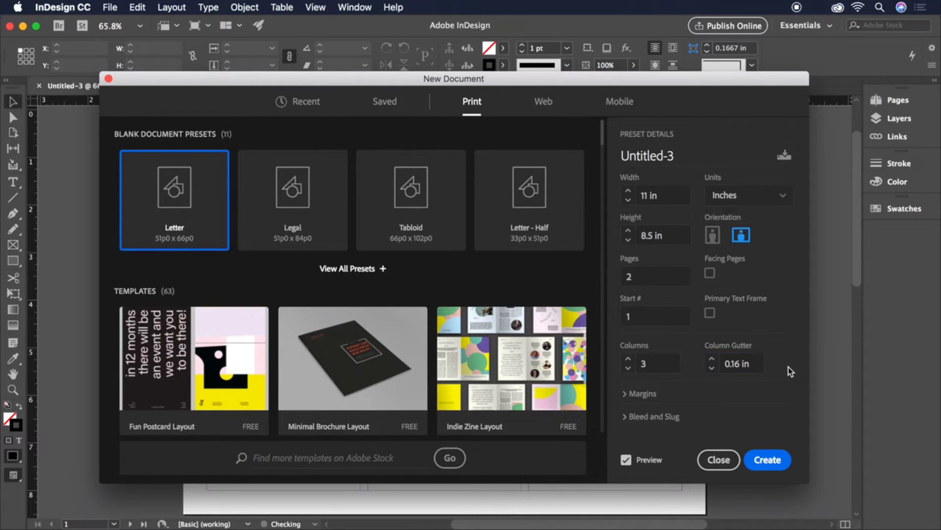
Set linked page margins of 0.16 in on all four sides
left_click(687, 392)
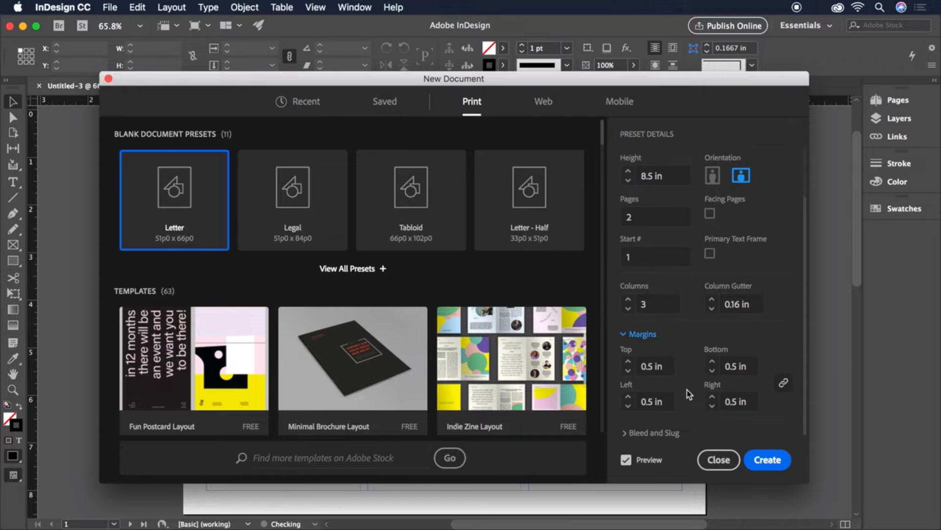
left_click(648, 367)
type("0.16")
left_click(689, 368)
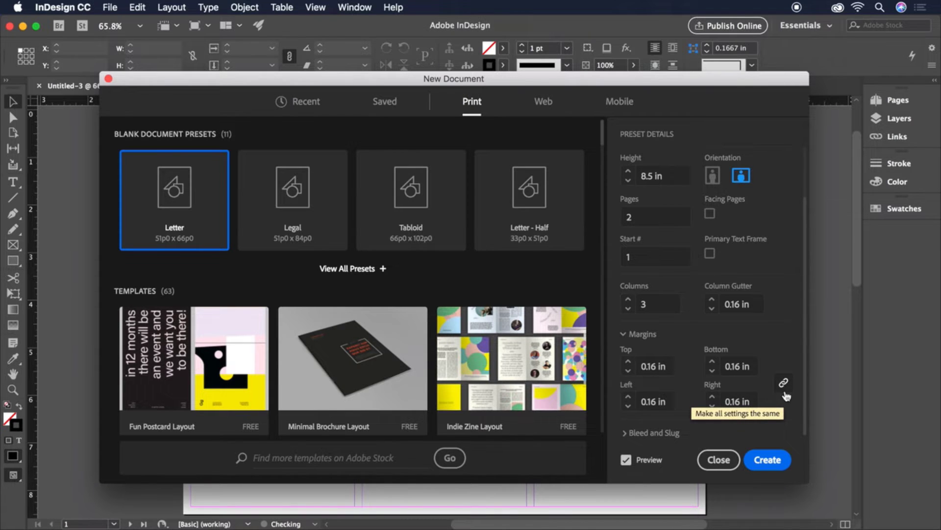
left_click(785, 391)
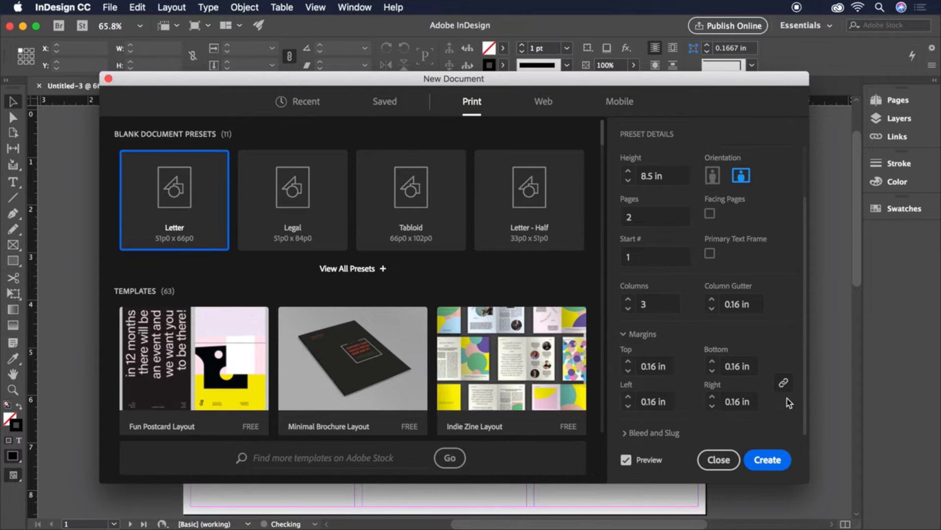
Set a 0.125 in bleed on all four sides and create the document
left_click(667, 431)
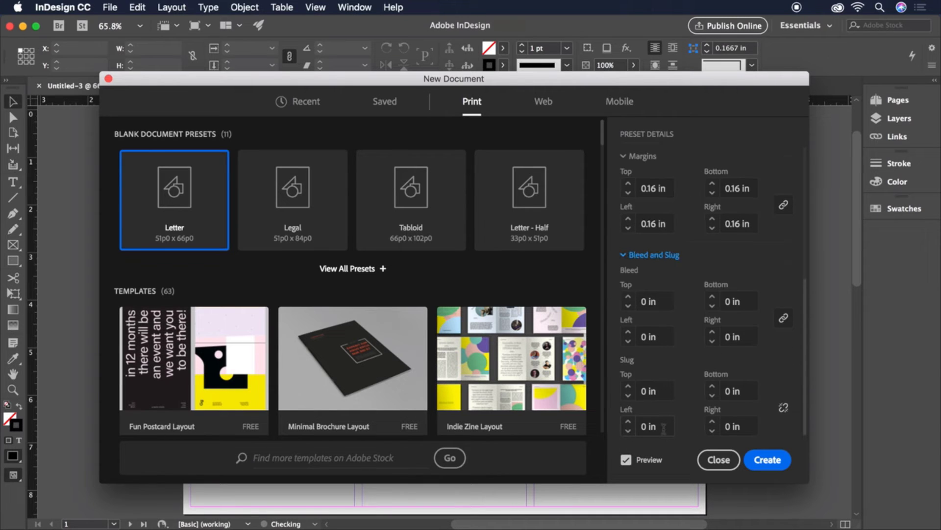
left_click(641, 298)
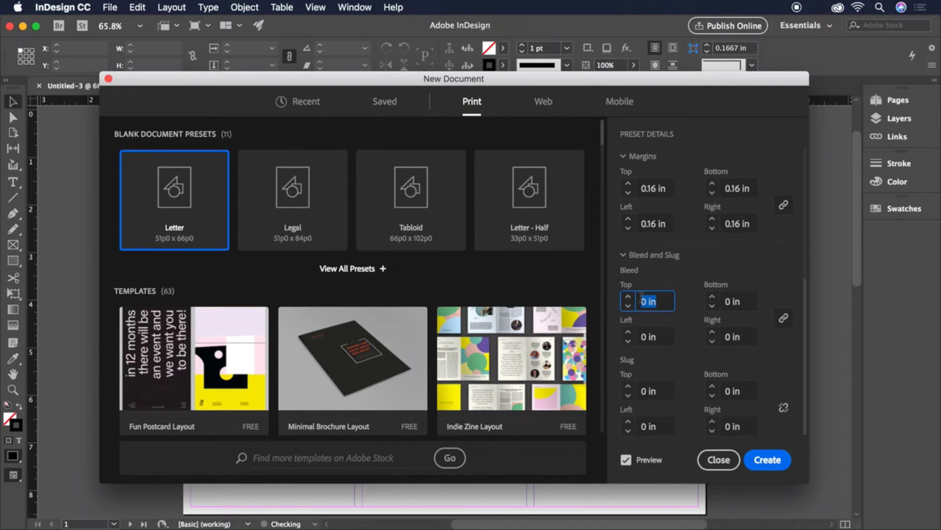
type("0.125")
left_click(694, 304)
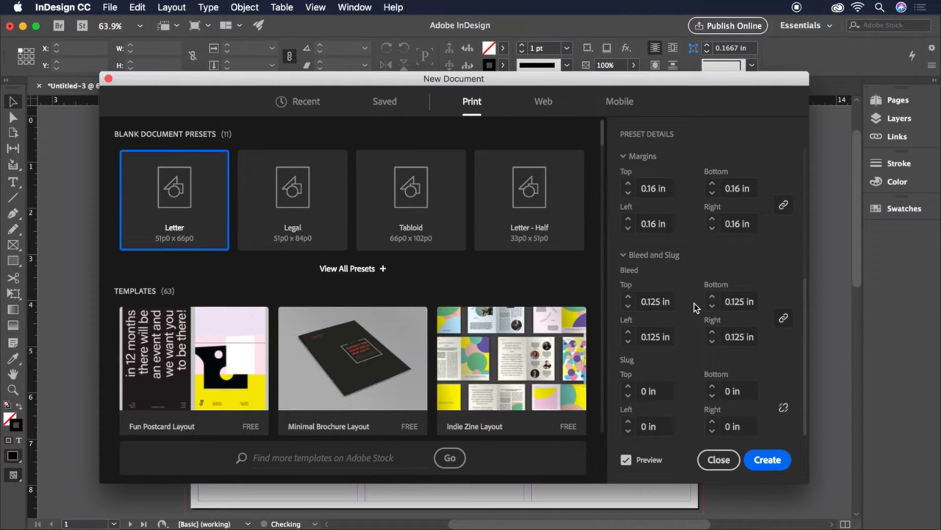
left_click(761, 455)
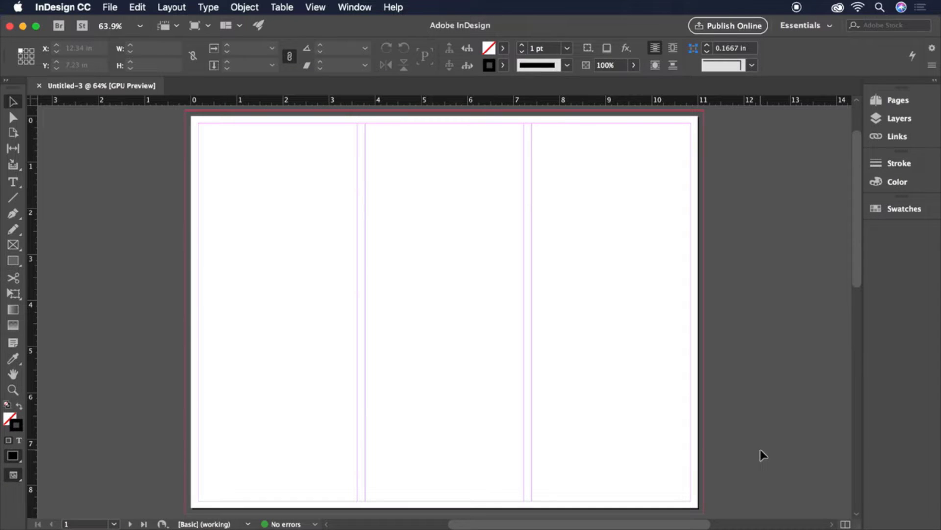
Save the document as Brochure 2.indd in InDesign CC 2018 document format in the Links folder
left_click(111, 7)
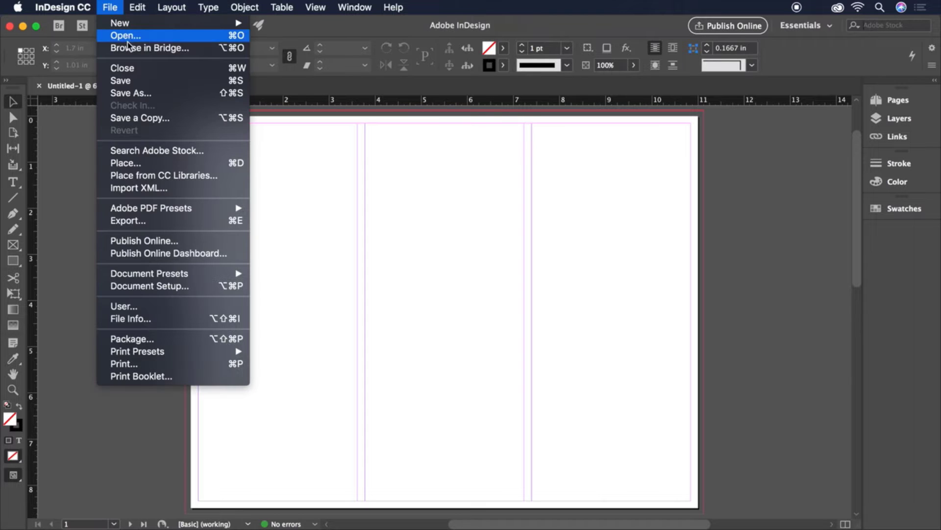
left_click(139, 80)
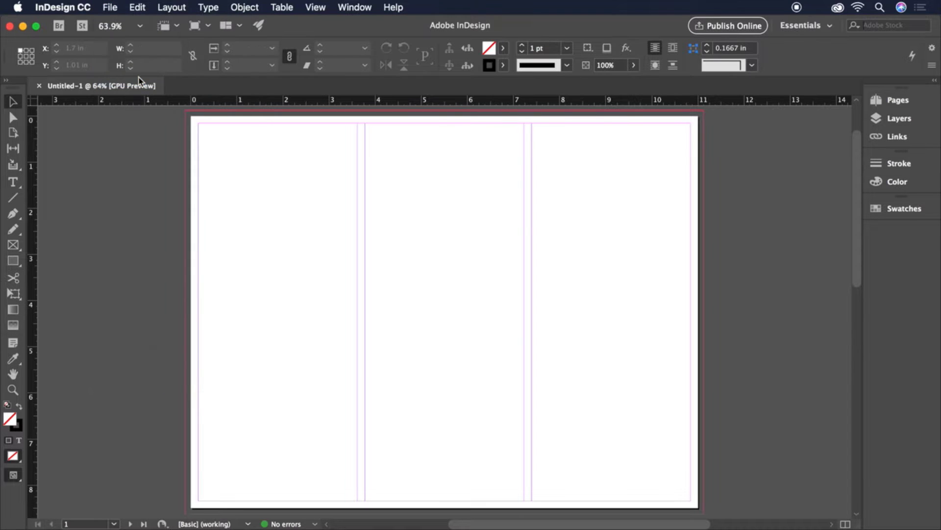
type("Brochure.indd")
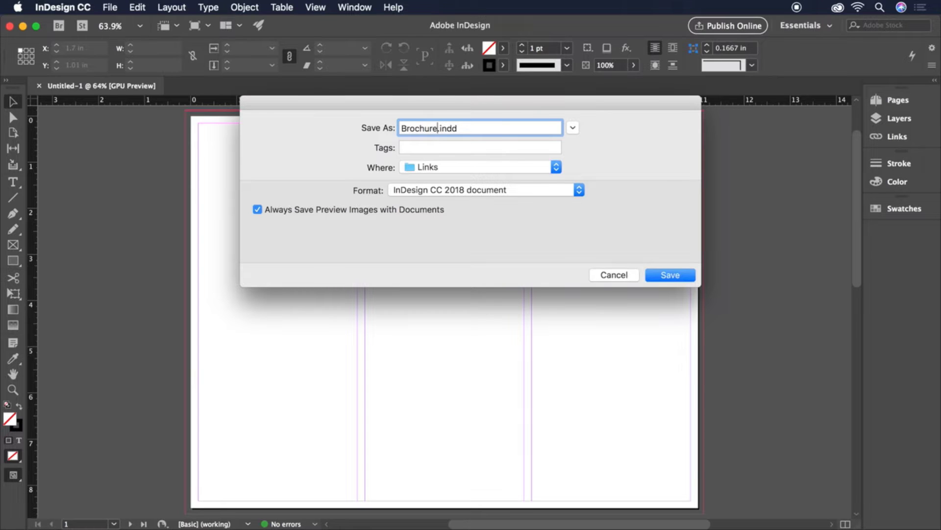
left_click(657, 273)
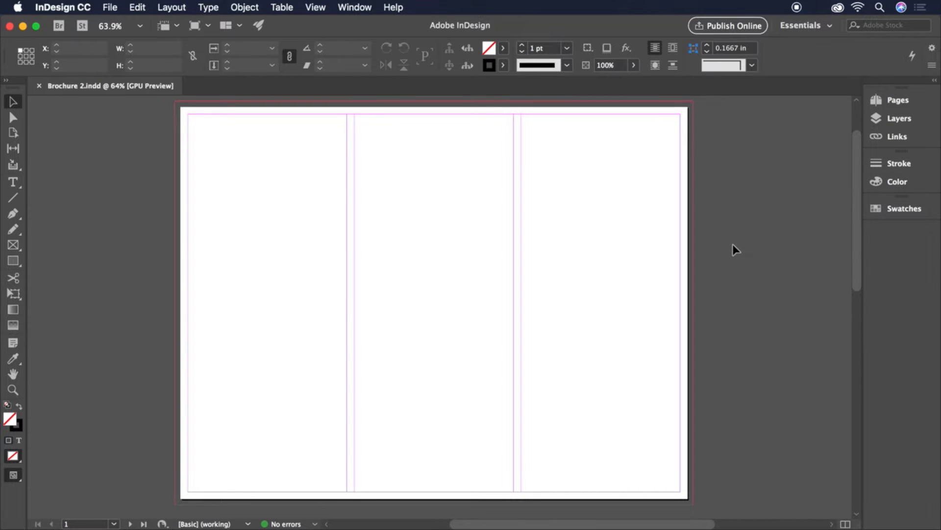
Show the rulers and place a horizontal guide at 3.25 in across the spread
left_click(324, 9)
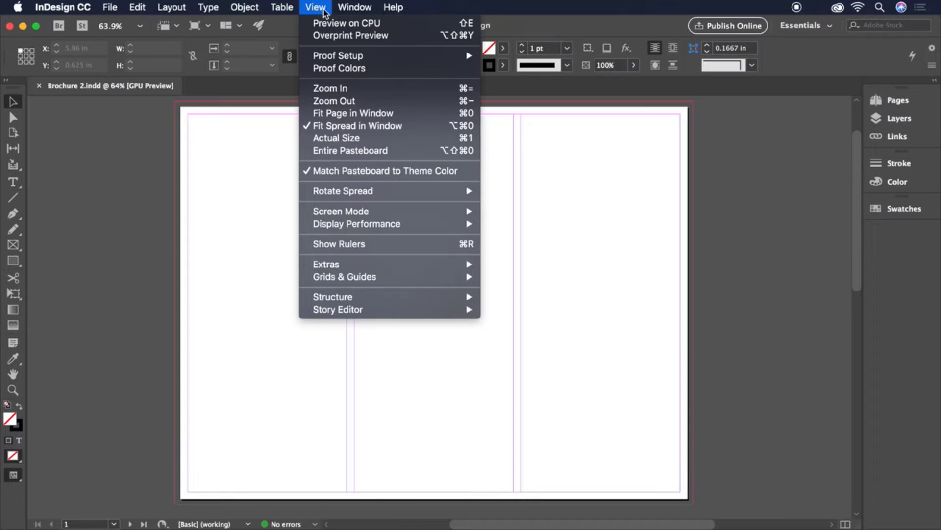
left_click(376, 247)
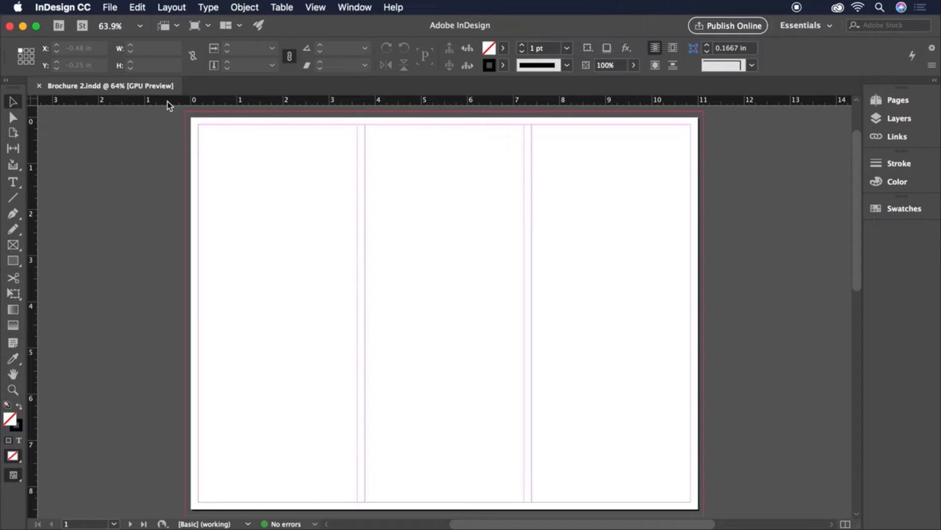
left_click_drag(166, 101, 156, 266)
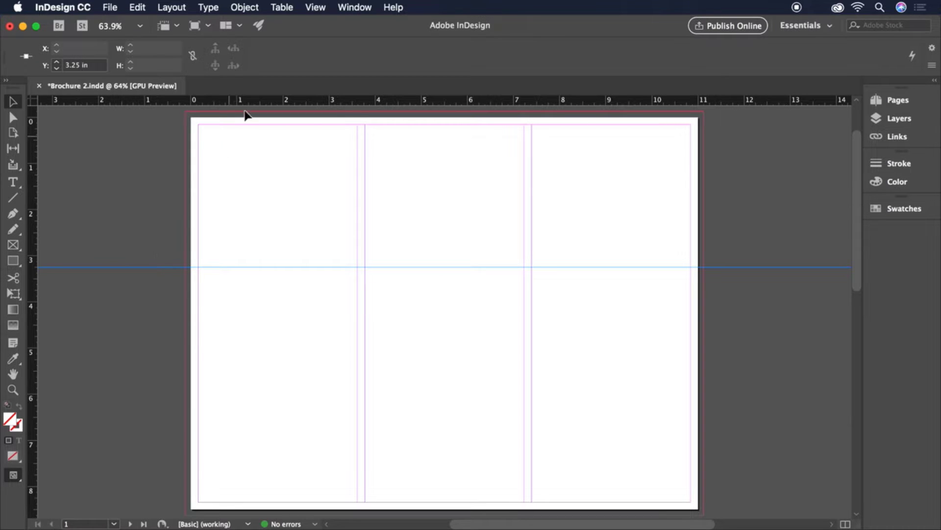
left_click(310, 6)
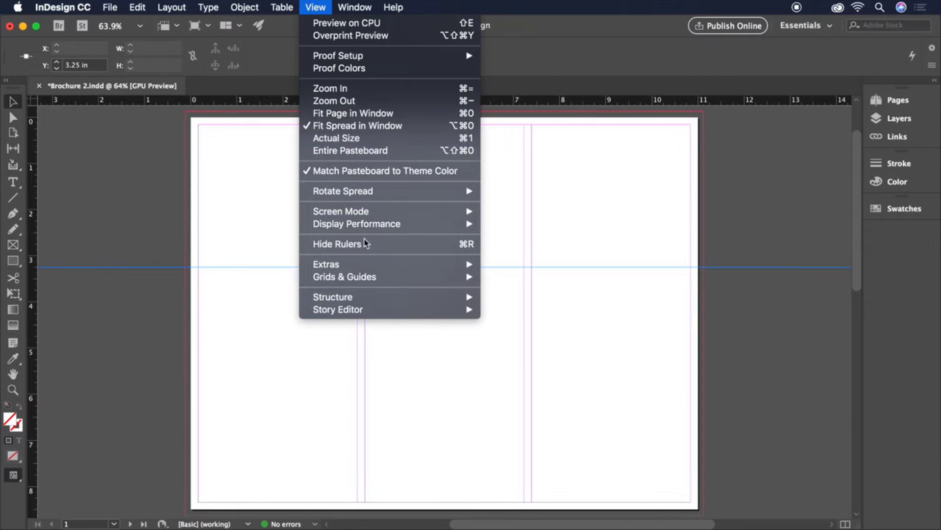
mouse_move(366, 278)
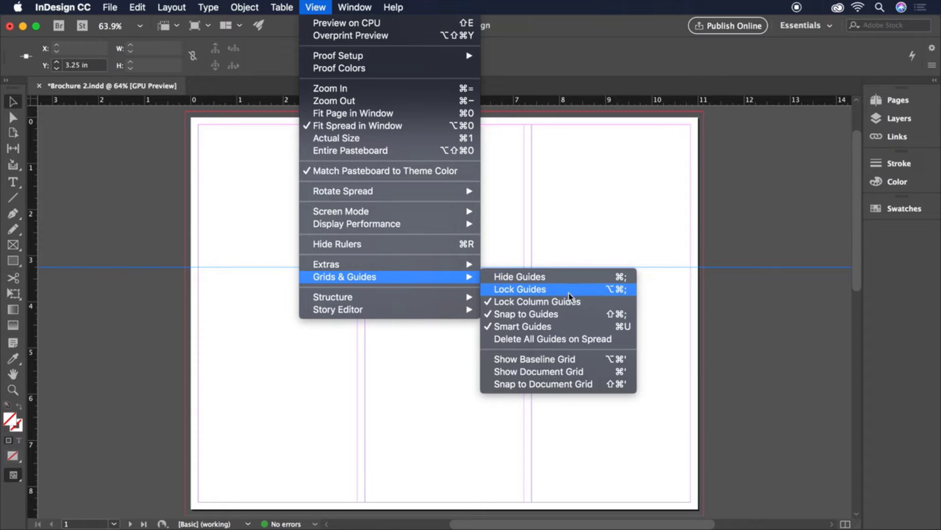
left_click(735, 314)
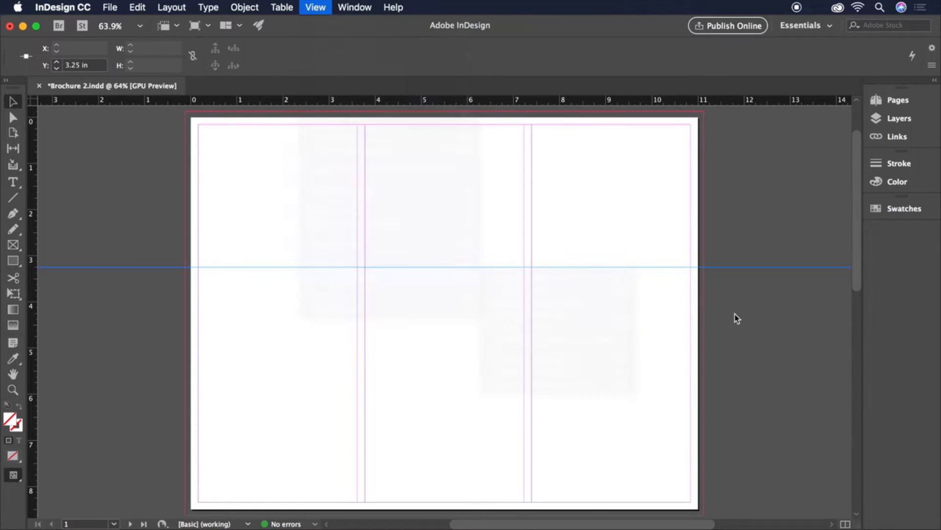
Draw rectangle frames above the guide in the middle and right columns, about 3.61 by 3.375 in and 3.825 by 3.375 in, reaching the bleed
left_click(12, 245)
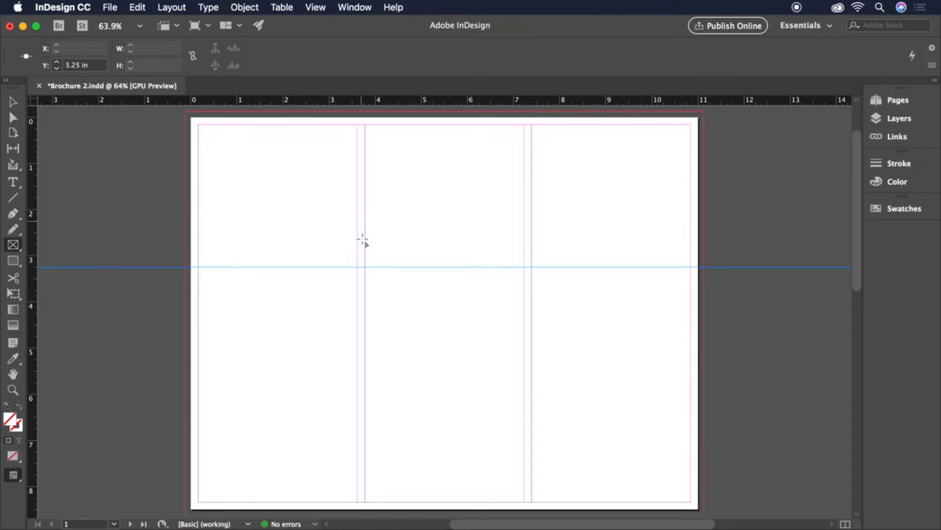
left_click_drag(362, 267, 527, 111)
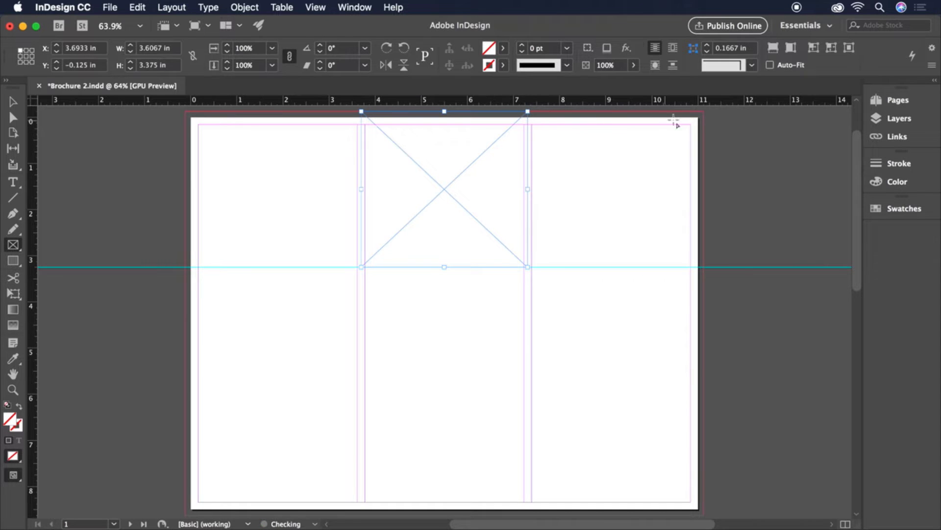
left_click_drag(703, 112, 528, 267)
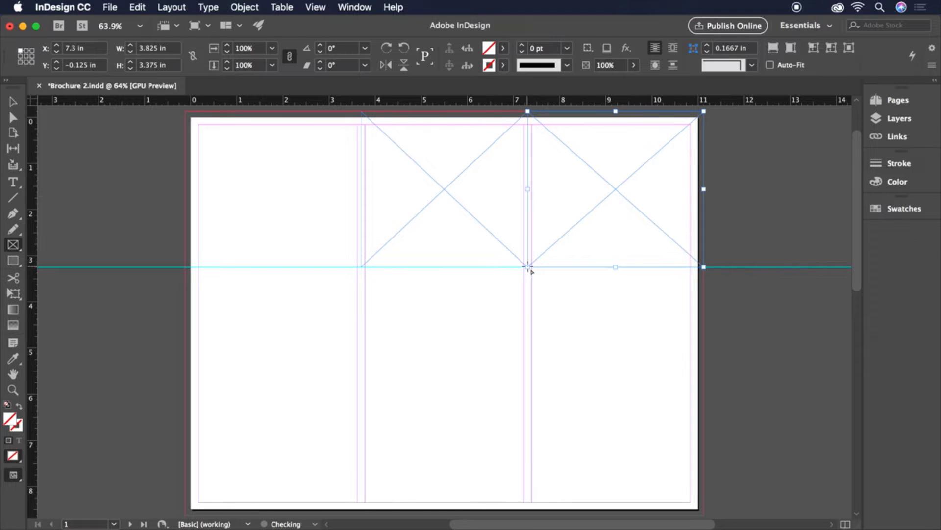
Draw frames below the guide: one about 7.43 by 5.375 in across the left two columns, and two stacked in the right column
left_click_drag(704, 490, 185, 514)
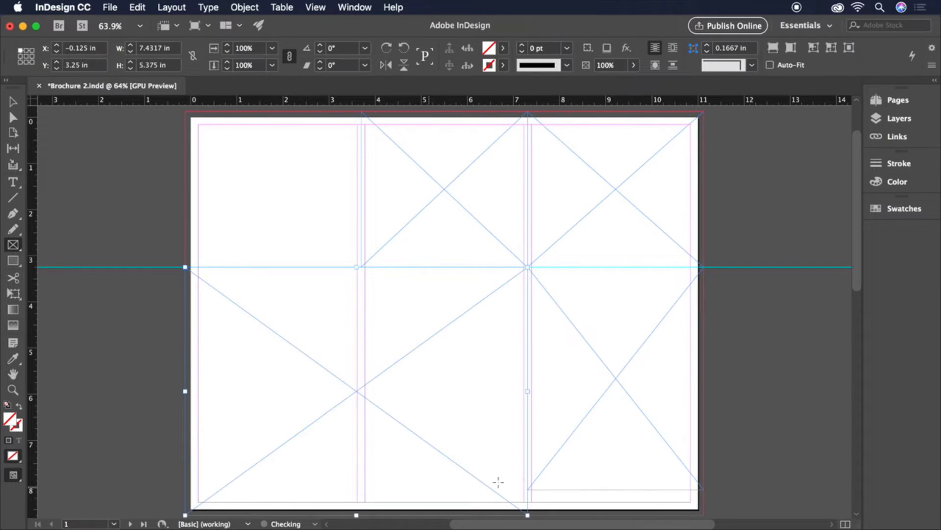
left_click_drag(703, 513, 529, 445)
key("v")
left_click(736, 426)
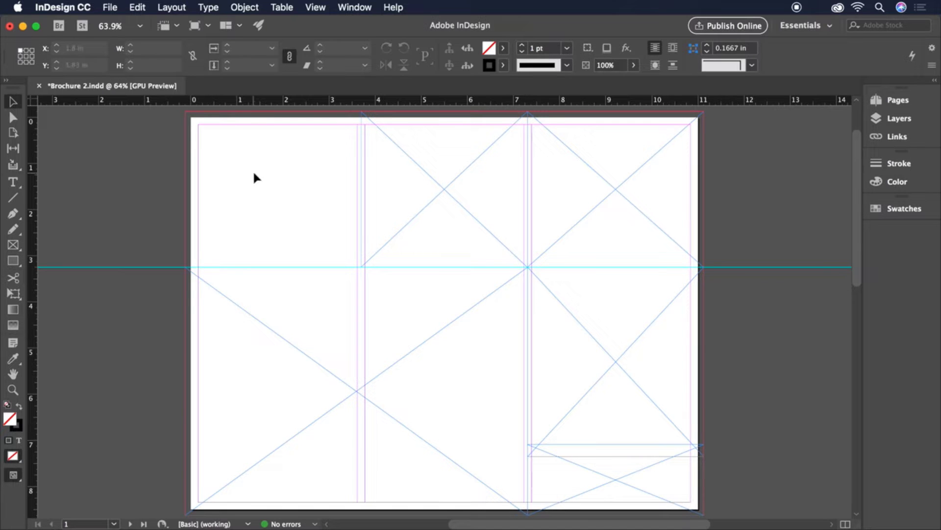
Place Chair 1.jpg from the Links folder into the upper of the two stacked frames below the guide in the right column
left_click(108, 7)
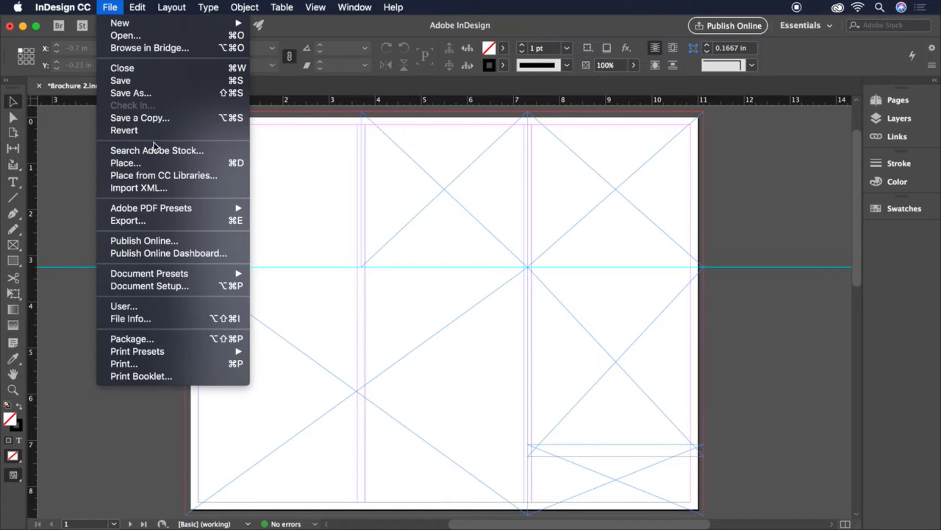
left_click(154, 165)
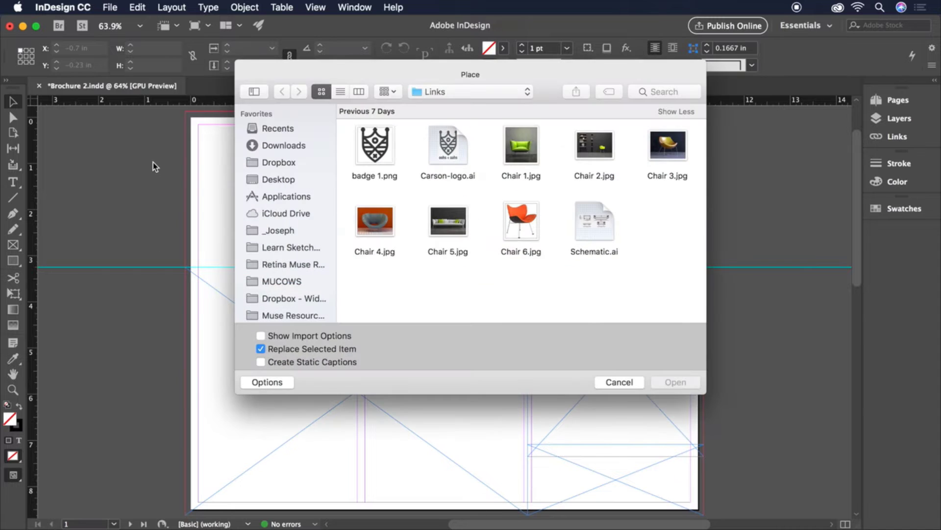
left_click(524, 151)
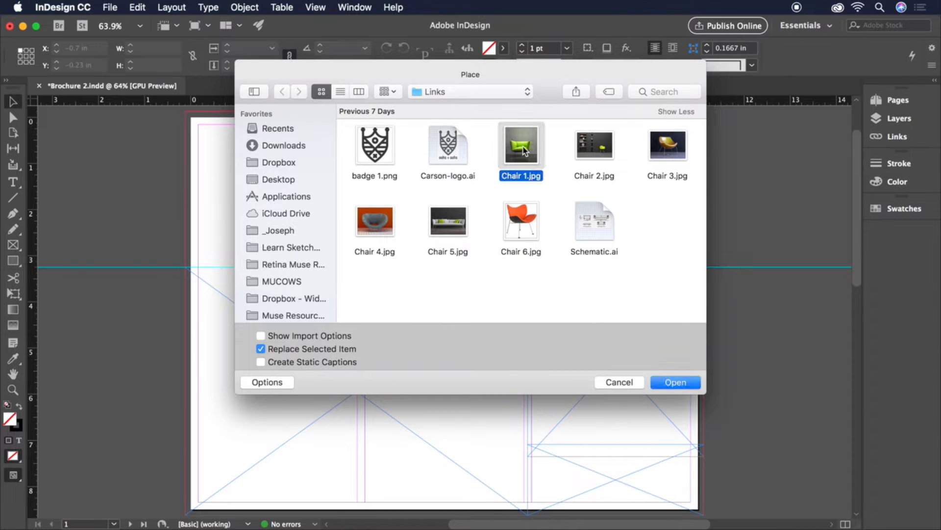
left_click(670, 382)
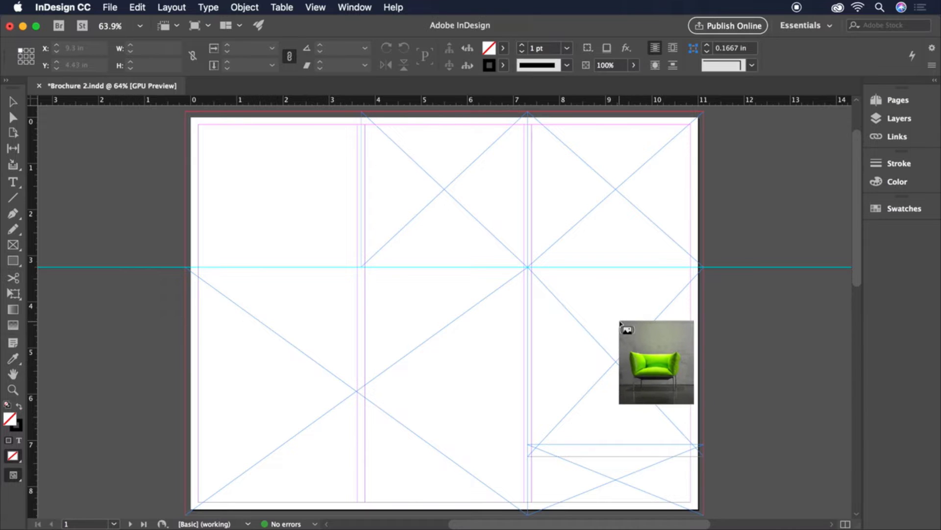
left_click(620, 324)
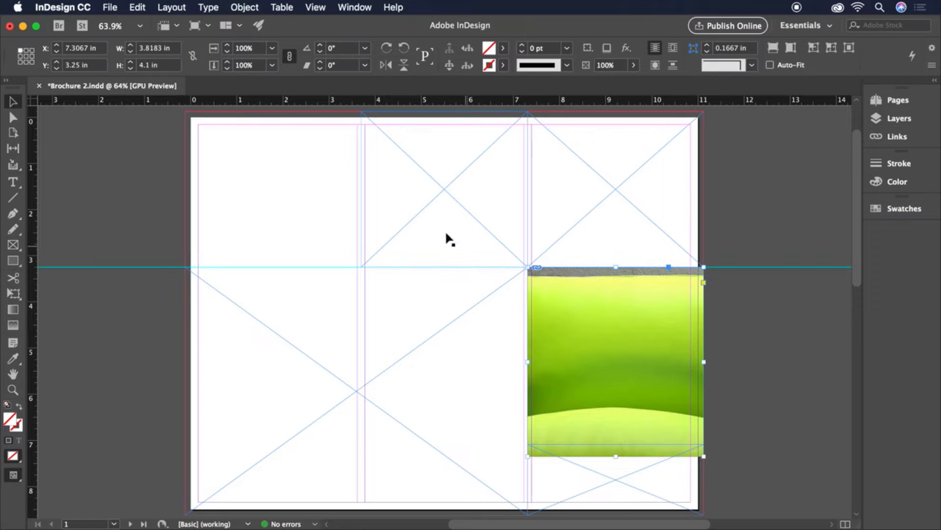
Fit the green sofa image with Fill Frame Proportionally and deselect it
left_click(245, 8)
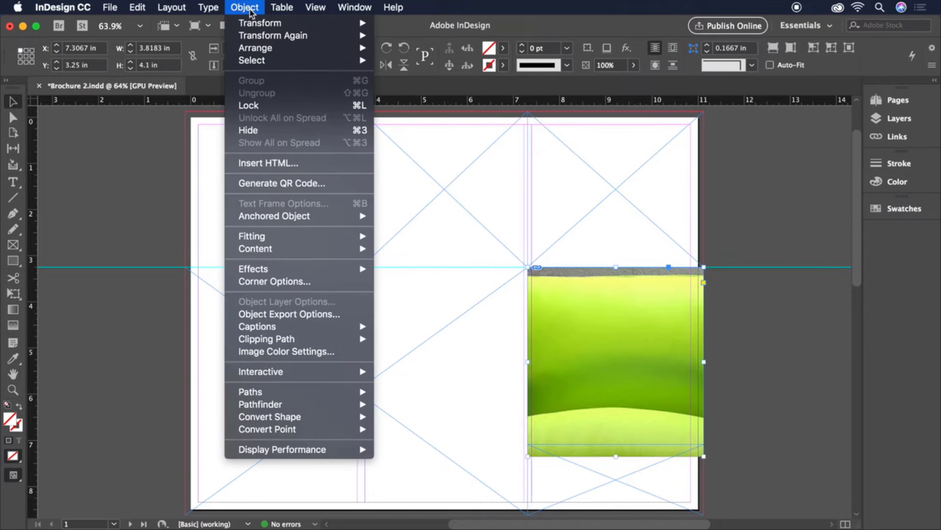
mouse_move(294, 239)
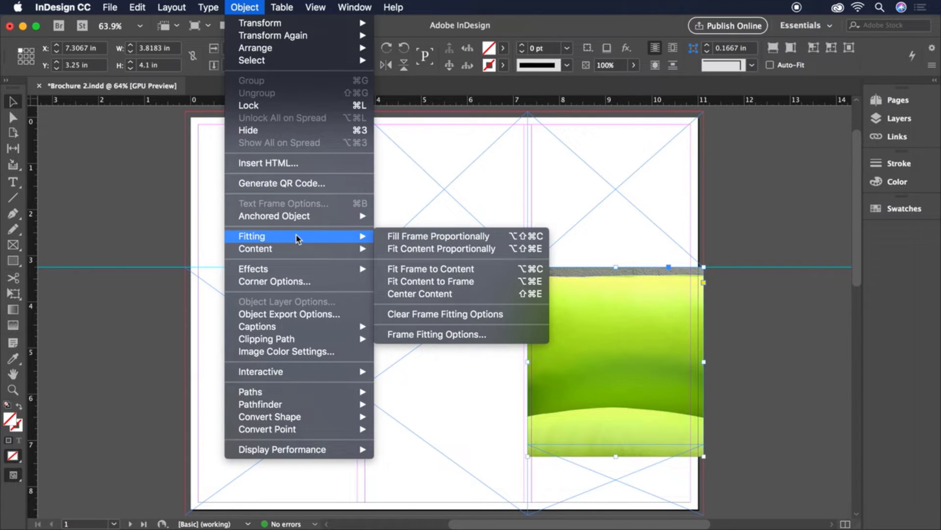
left_click(498, 236)
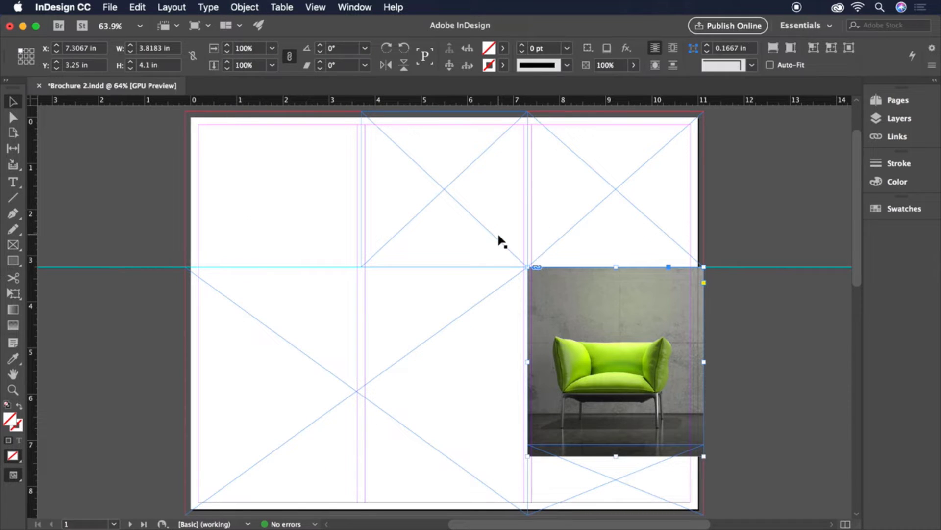
left_click(744, 325)
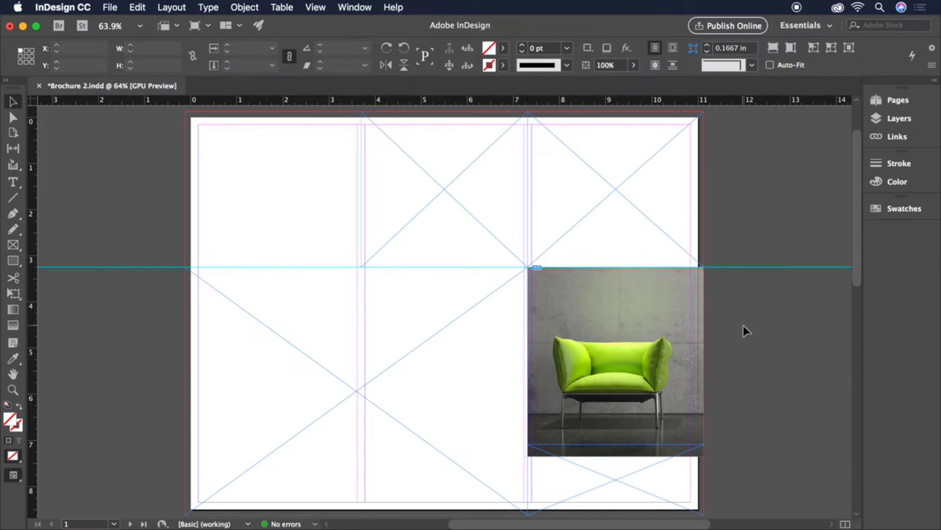
Place Chair 2.jpg from the Links folder into the large frame spanning the left two columns below the guide
left_click(113, 7)
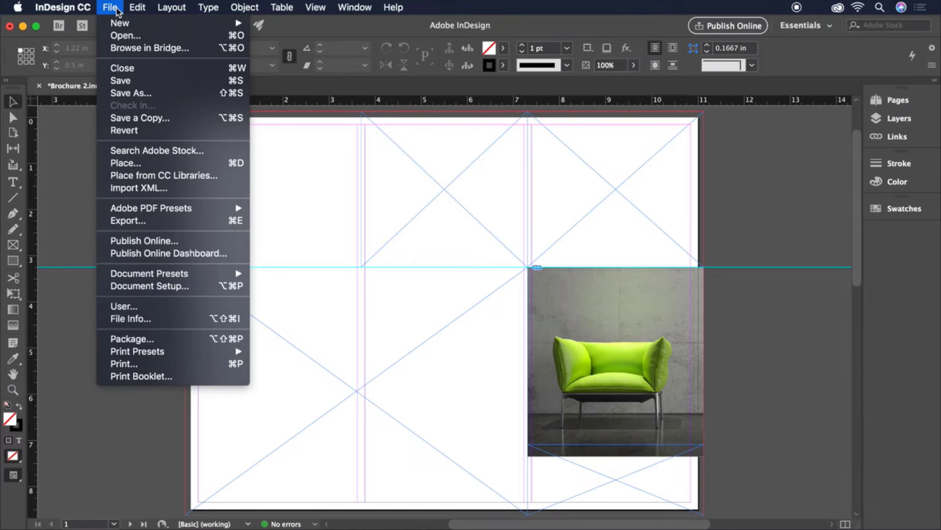
left_click(147, 163)
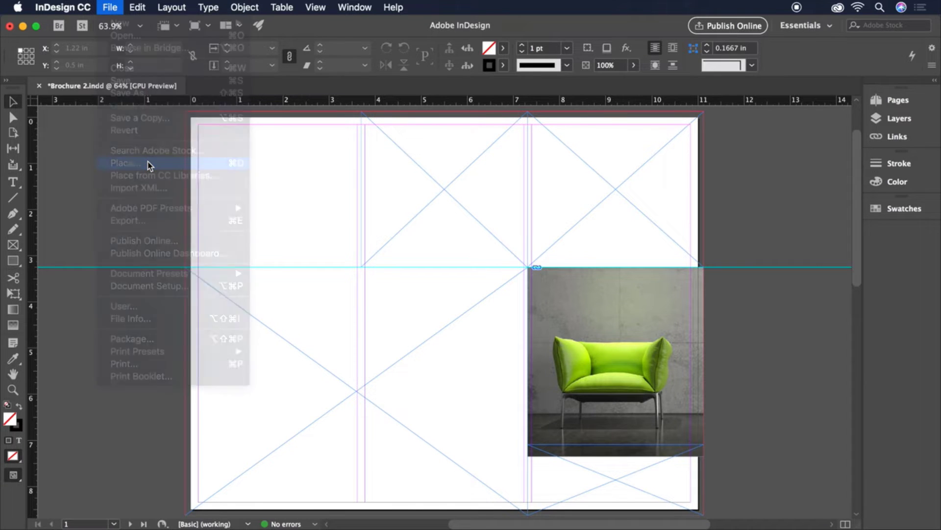
double_click(595, 145)
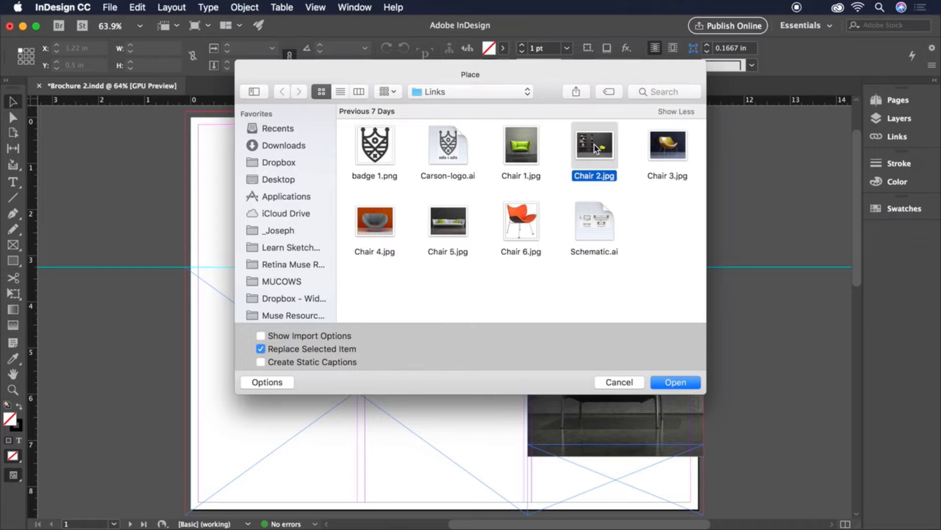
left_click(253, 320)
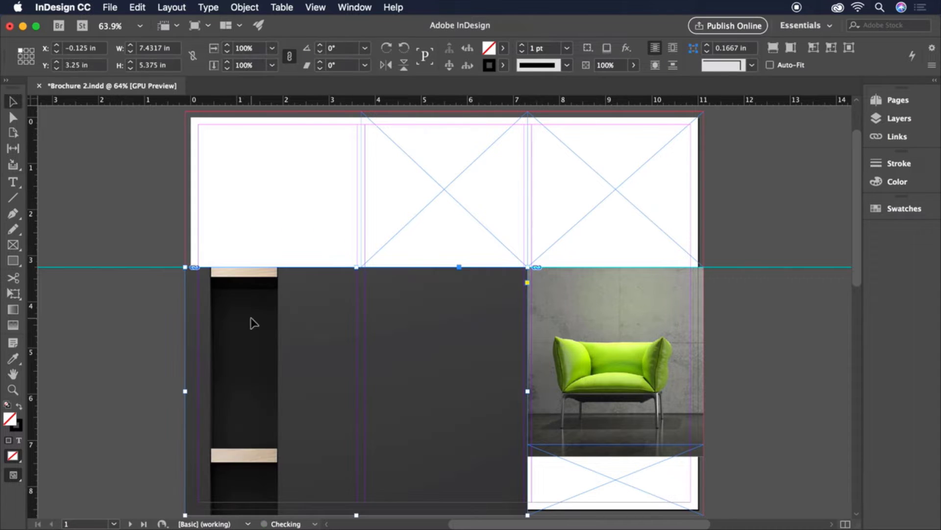
Apply Fill Frame Proportionally to the shelves-and-chair image in the large frame and deselect it
left_click(244, 7)
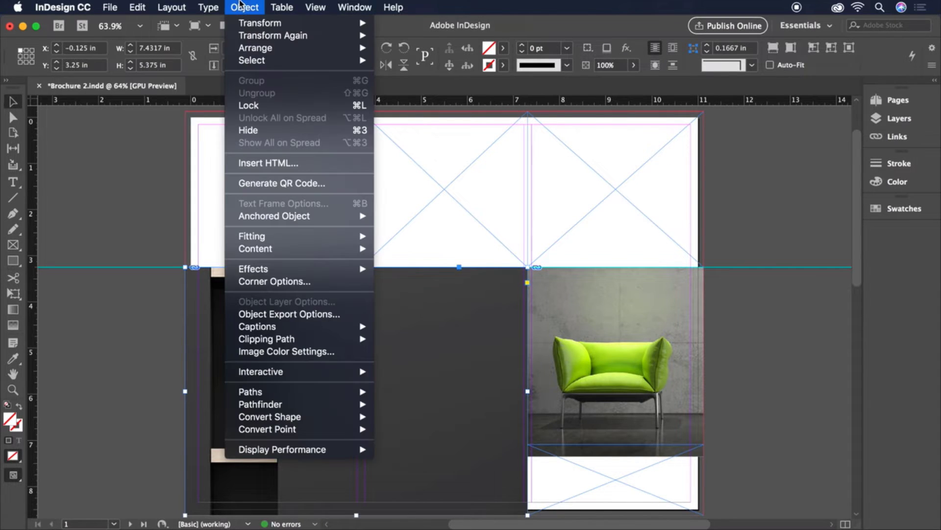
mouse_move(273, 237)
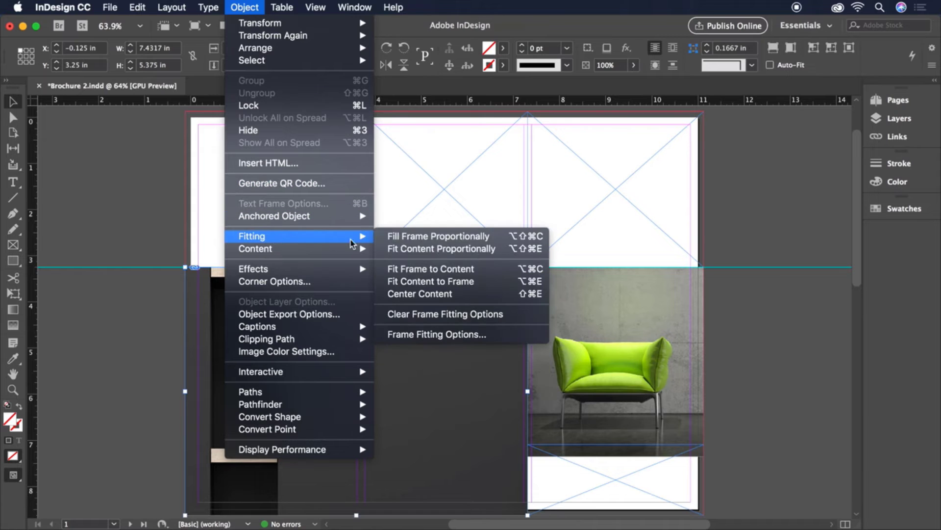
left_click(433, 237)
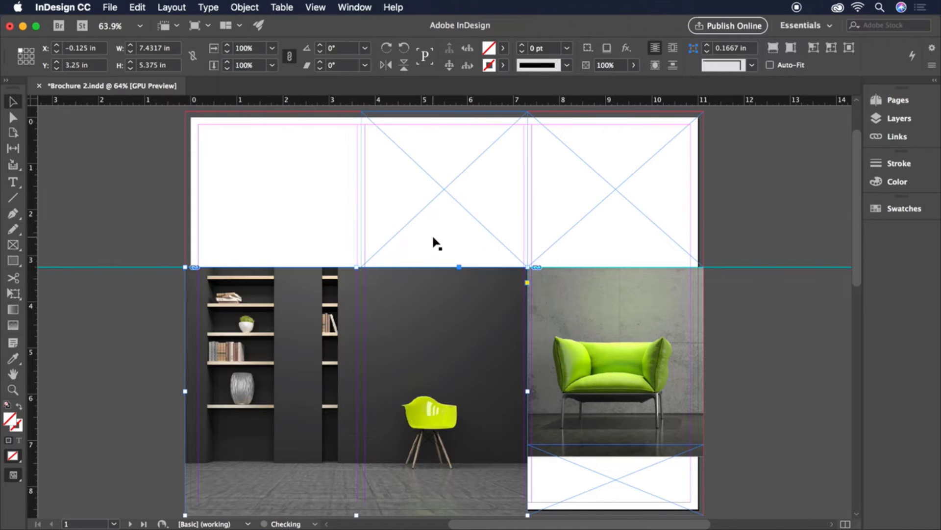
left_click(155, 343)
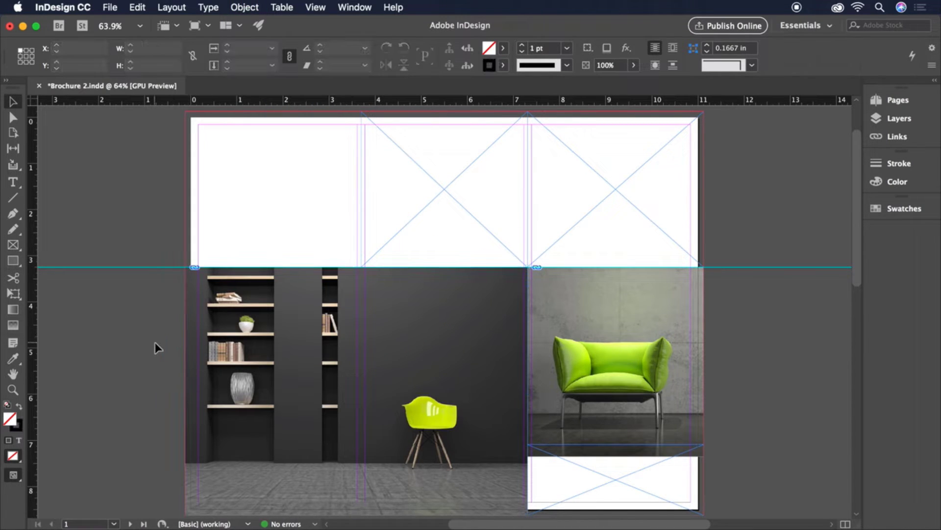
Enlarge the shelves-and-chair image inside its frame to about 8.5 by 6 in and reposition it to offsets of about -0.54 and -0.58 in
left_click(276, 383)
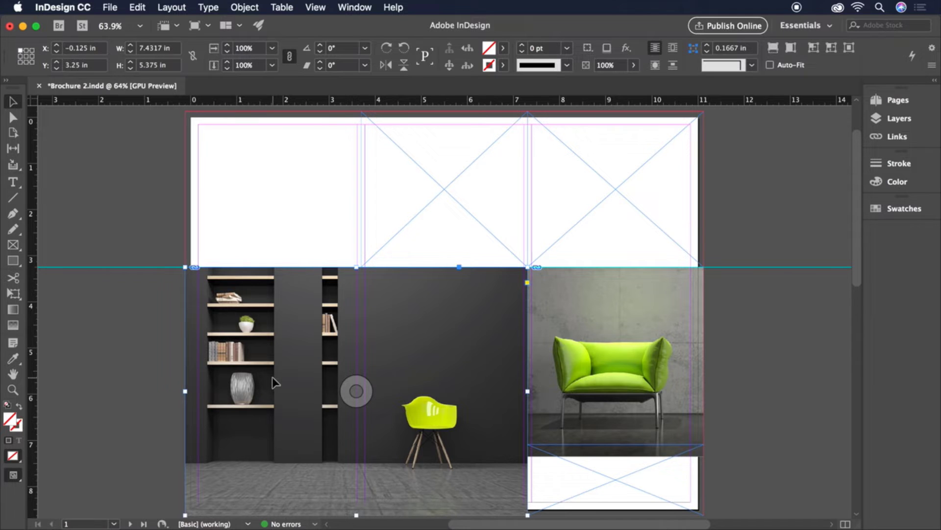
left_click(364, 390)
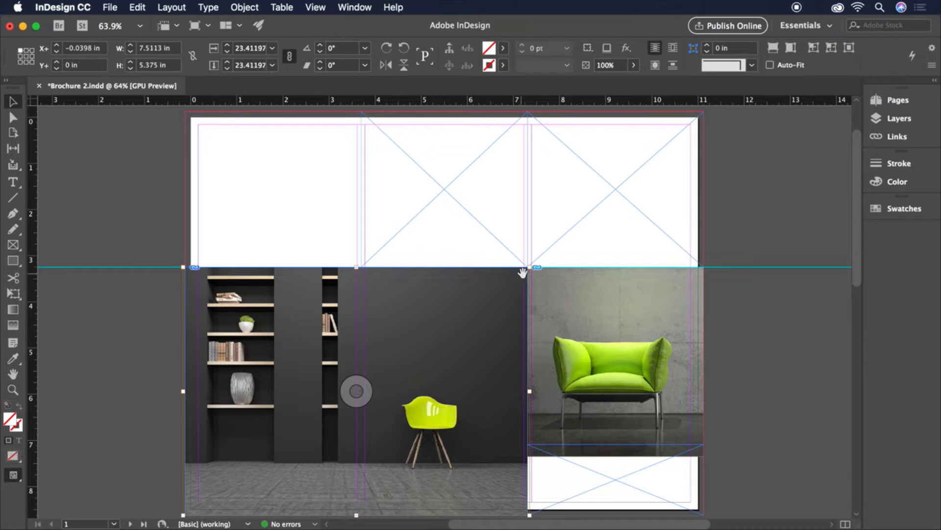
left_click_drag(529, 268, 577, 239)
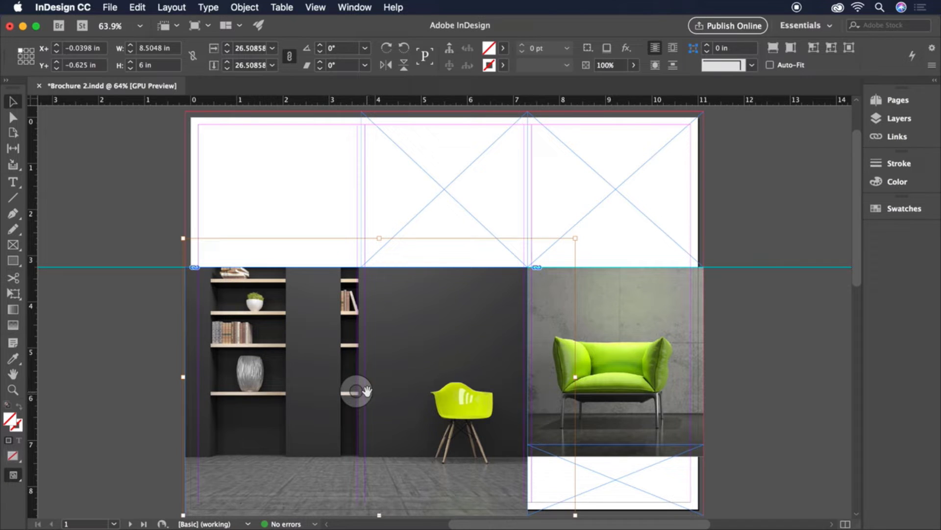
mouse_move(367, 391)
left_mouse_down()
mouse_move(346, 396)
mouse_move(364, 383)
left_mouse_up()
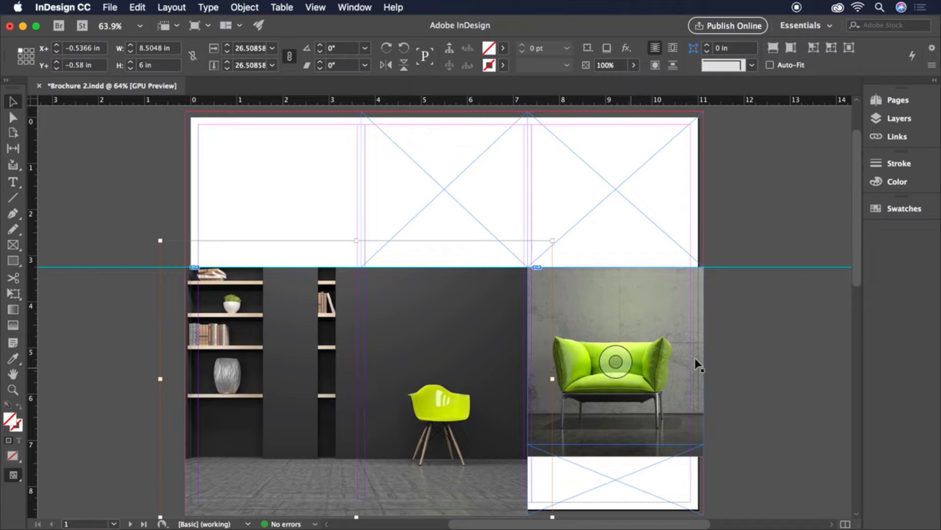
left_click(746, 339)
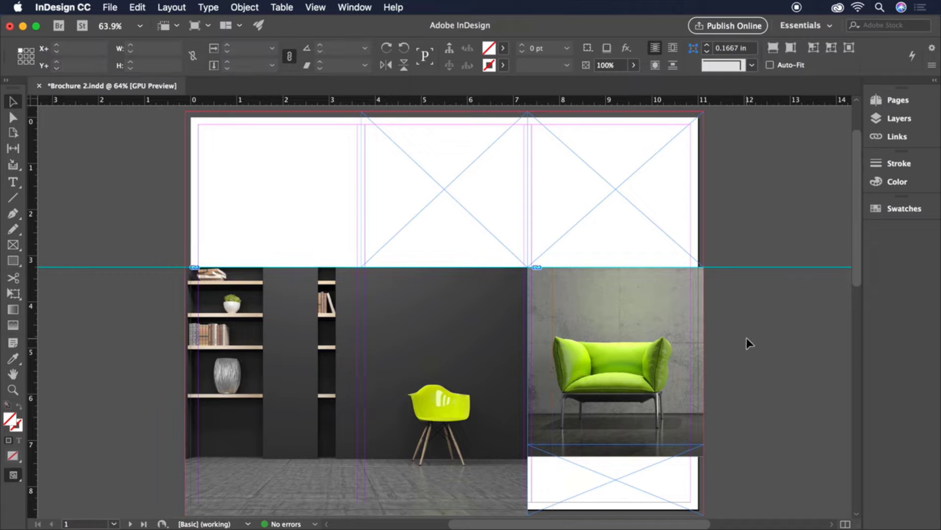
Fill the frame above the guide in the right column with the [Black] swatch and deselect it
left_click(625, 187)
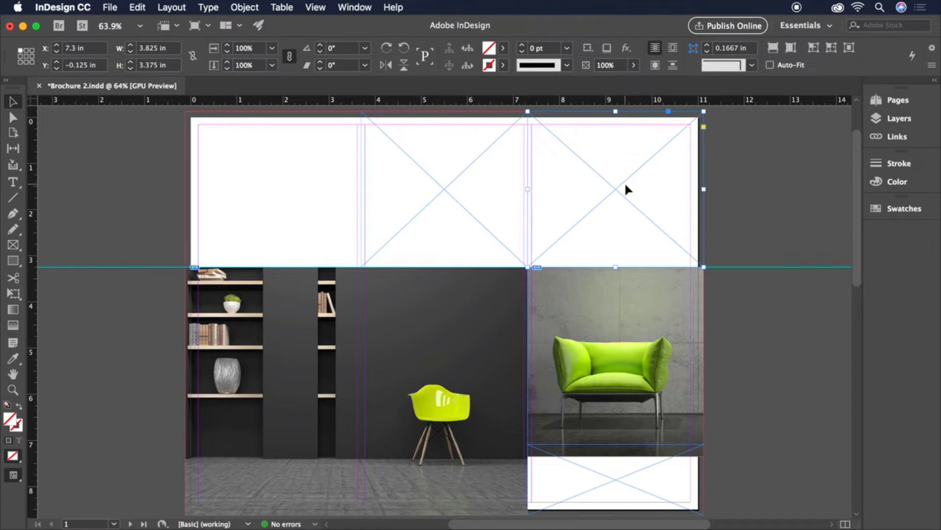
left_click(503, 49)
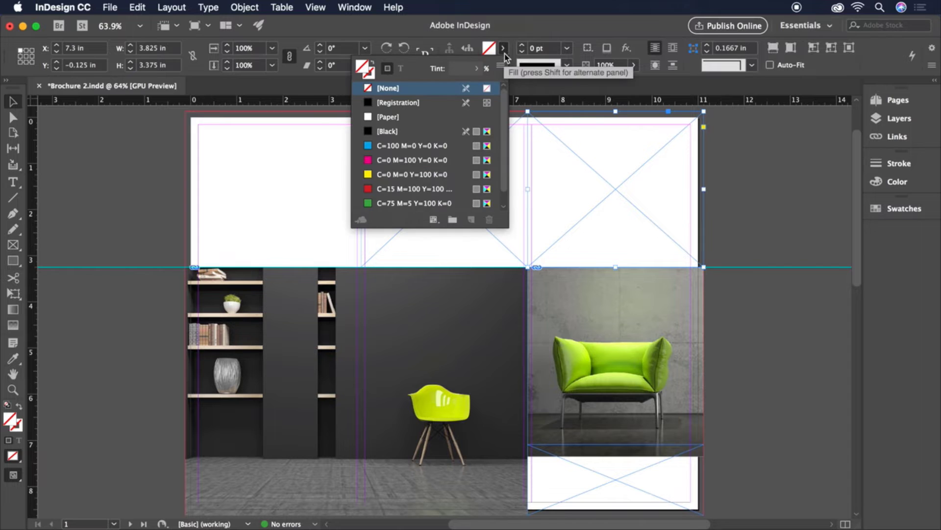
left_click(391, 133)
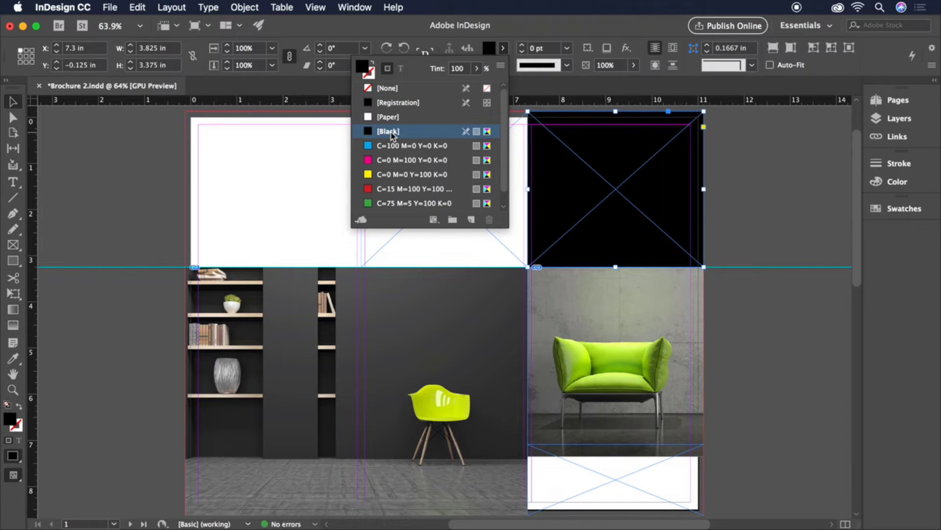
left_click(772, 222)
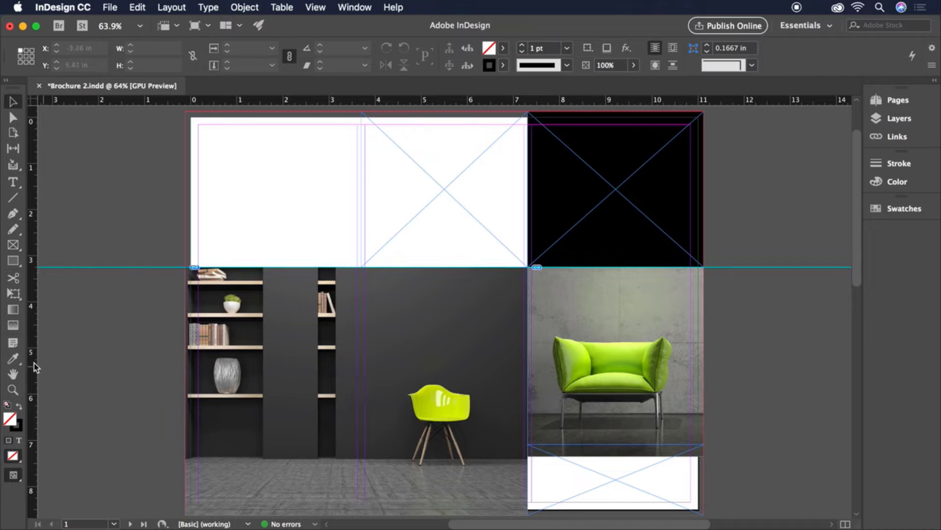
Sample the sofa's green with the Eyedropper and apply it to the upper middle frame and the bottom frame in the right column
left_click(14, 359)
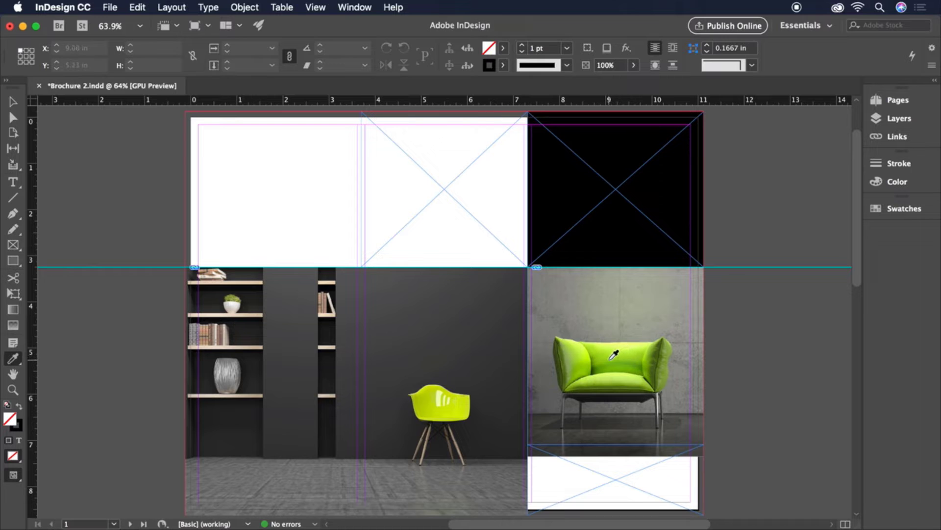
left_click(611, 359)
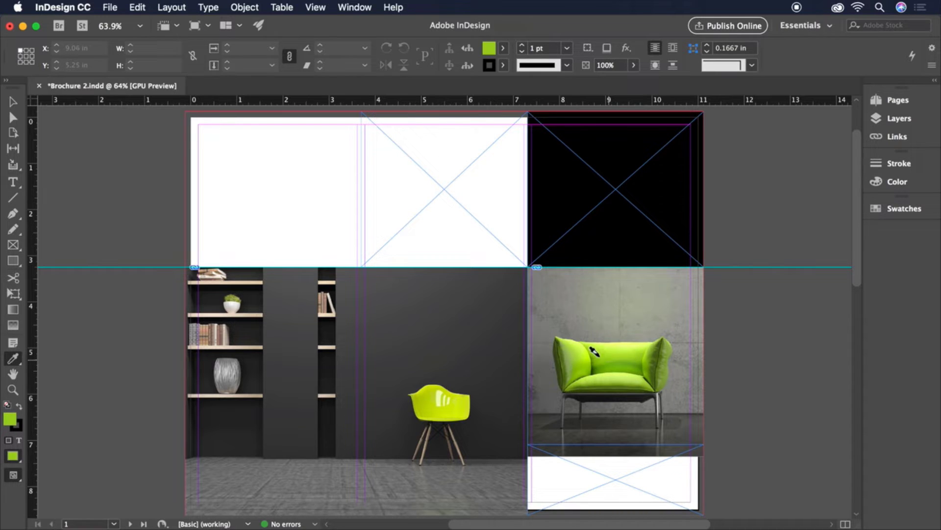
left_click(444, 210)
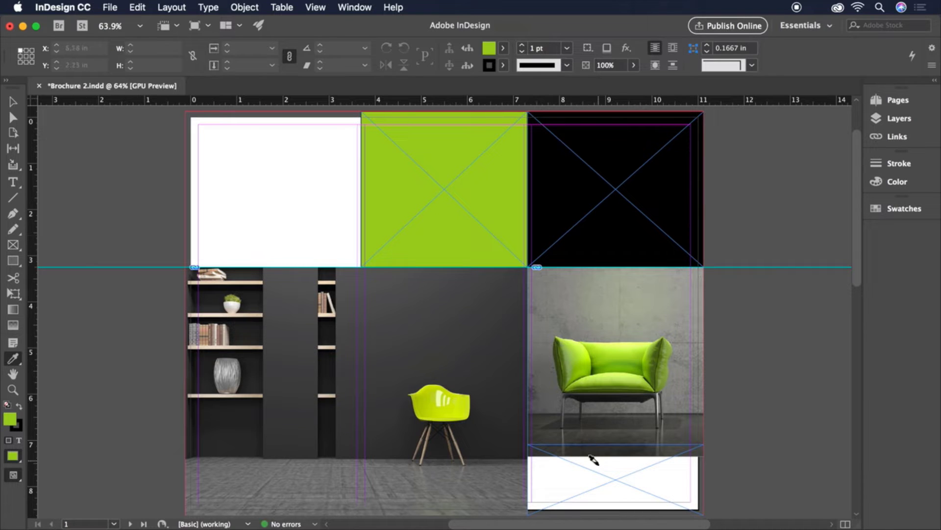
left_click(594, 472)
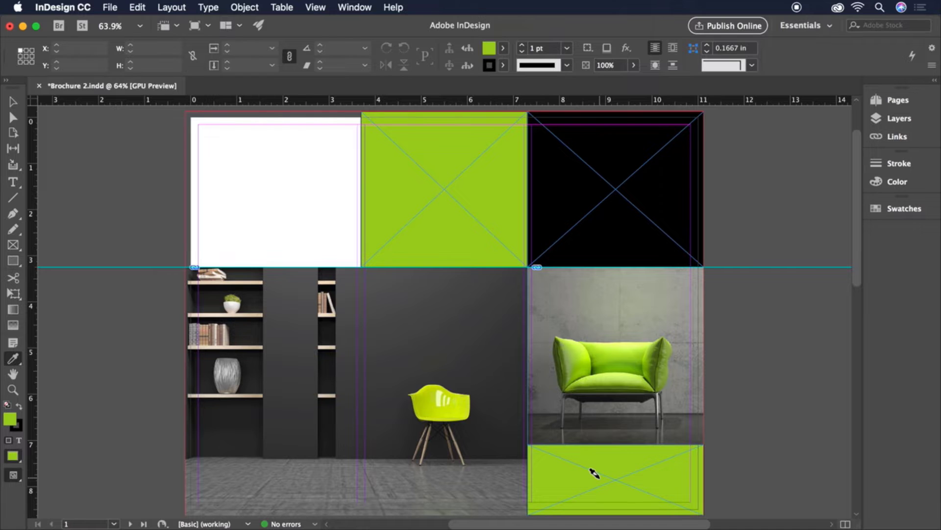
Draw a rectangle frame about 3.45 by 2.48 in at the bottom of the left column on page 2, within the margins
scroll(595, 472, "down", 15)
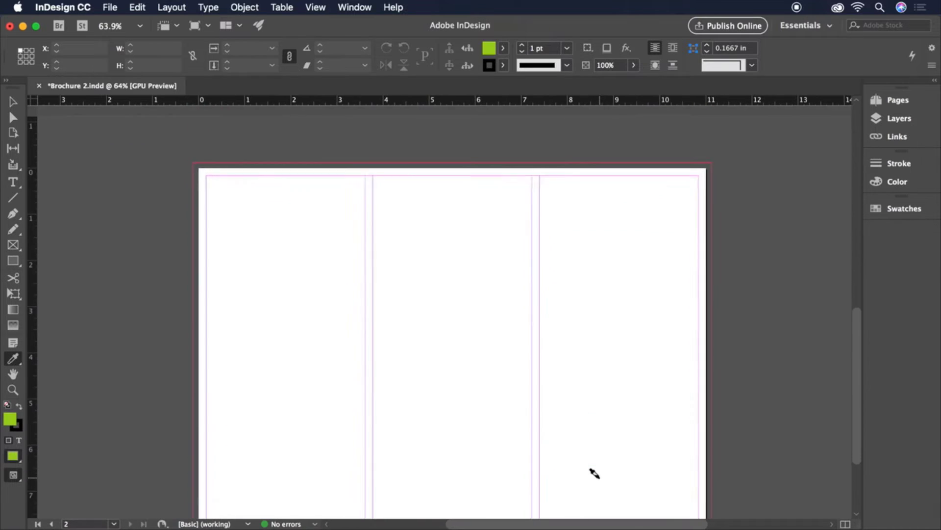
scroll(594, 473, "down", 3)
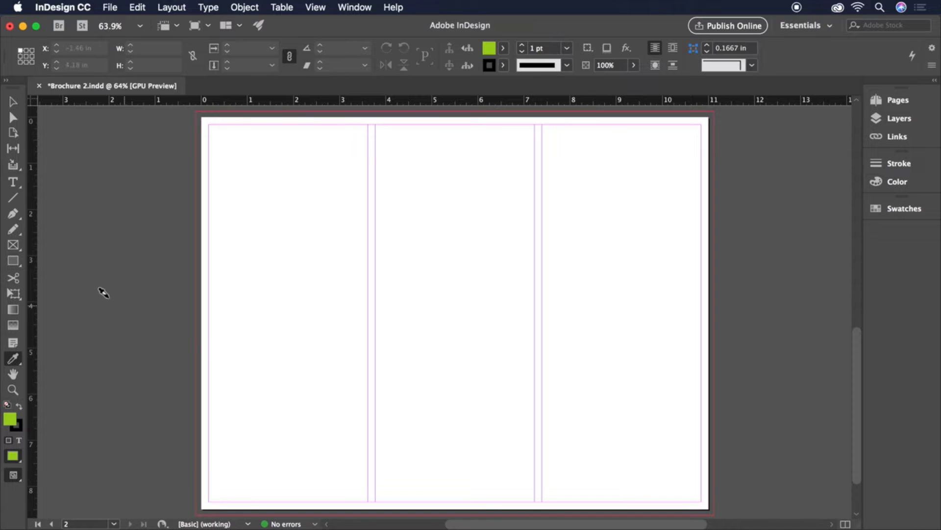
left_click(15, 247)
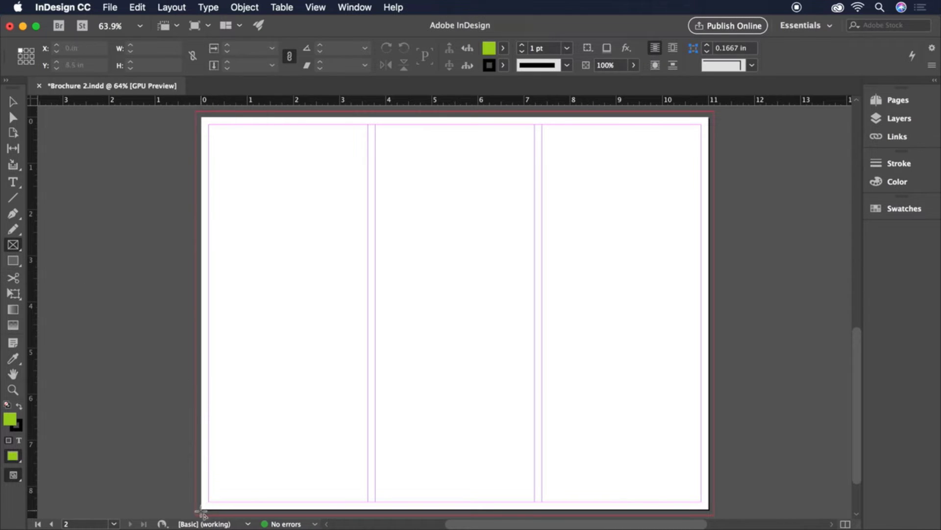
mouse_move(209, 501)
left_mouse_down()
mouse_move(329, 400)
mouse_move(368, 388)
left_mouse_up()
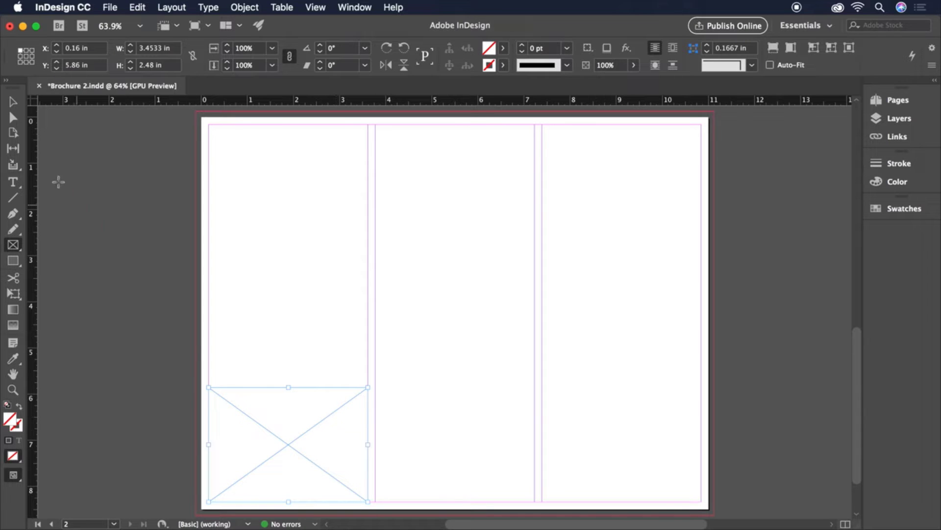
left_click(13, 102)
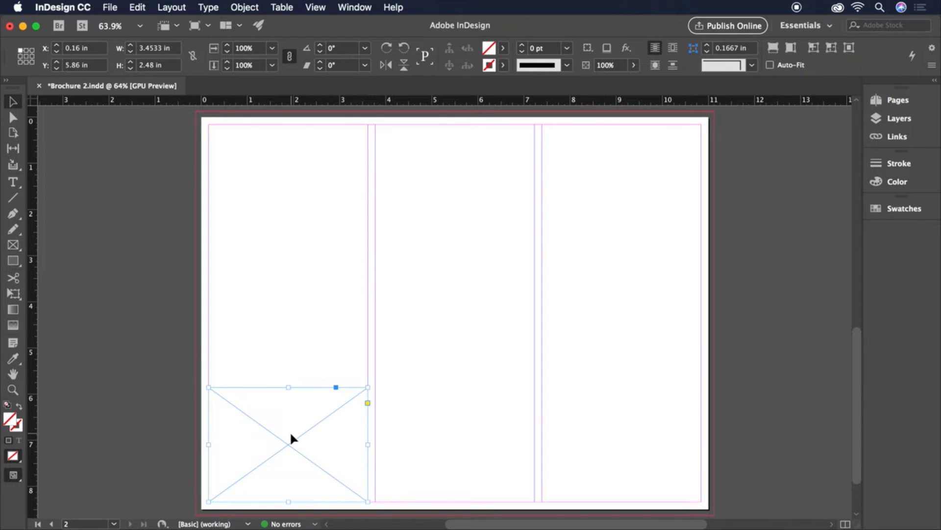
Duplicate the bottom frame into the middle and right columns and place Chair 3.jpg, Chair 4.jpg and Chair 5.jpg in the three frames in that order
left_click_drag(292, 436, 627, 429)
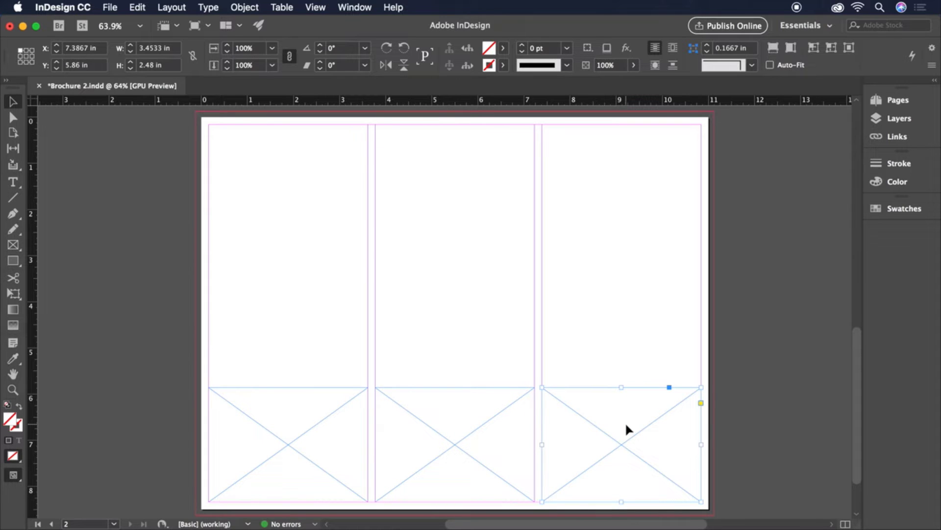
left_click(109, 7)
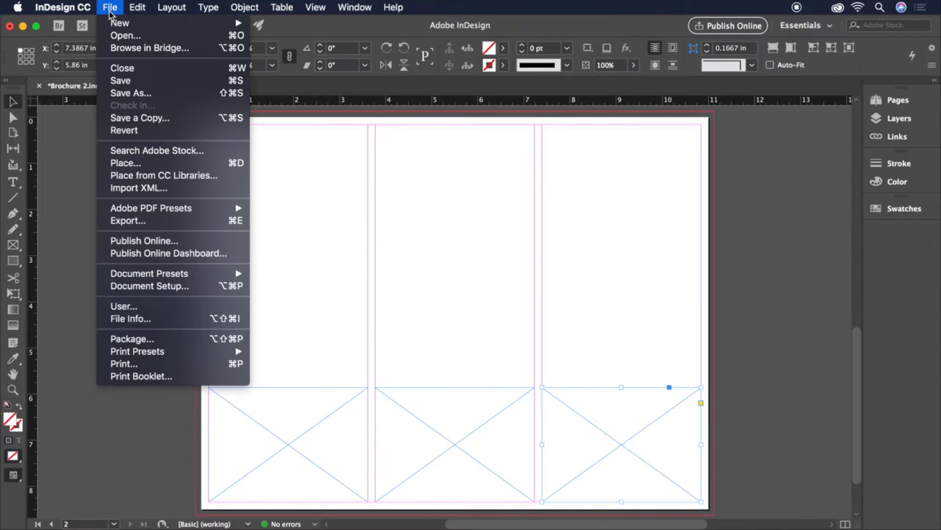
left_click(143, 162)
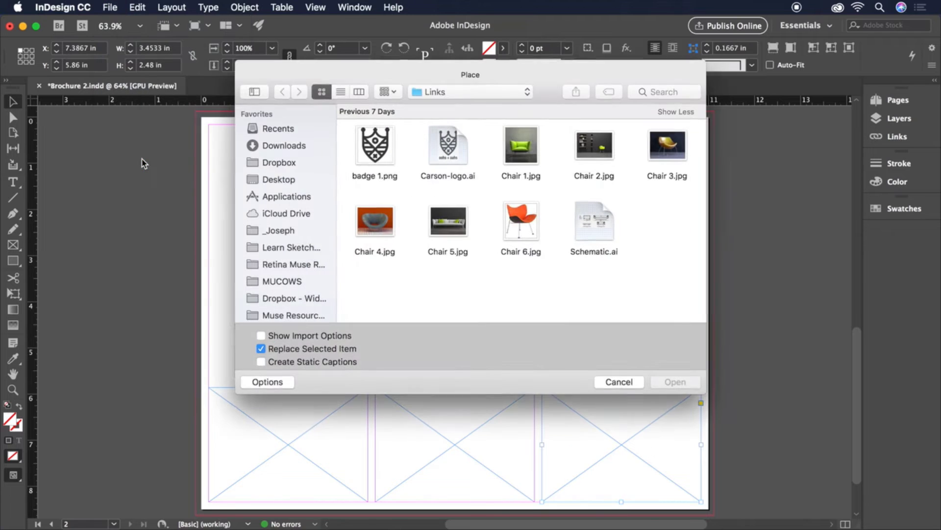
left_click(667, 146)
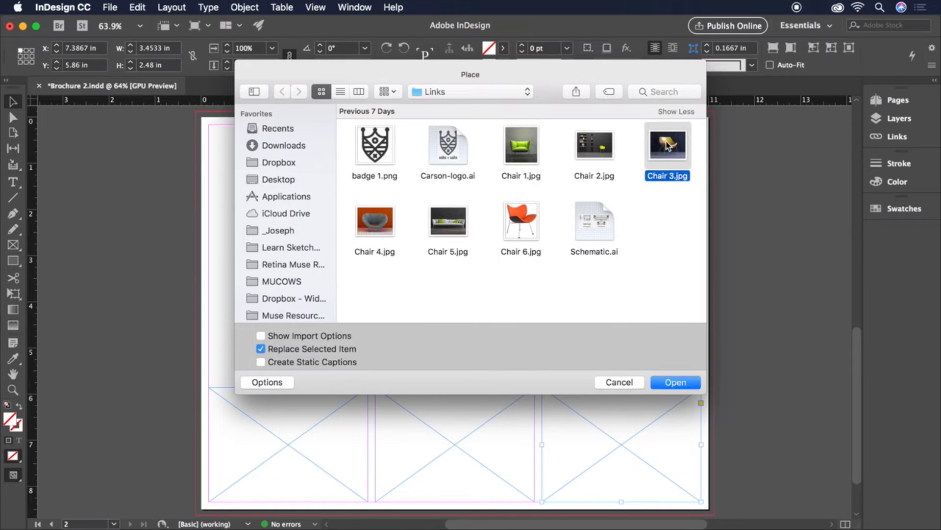
left_click(392, 227, "super")
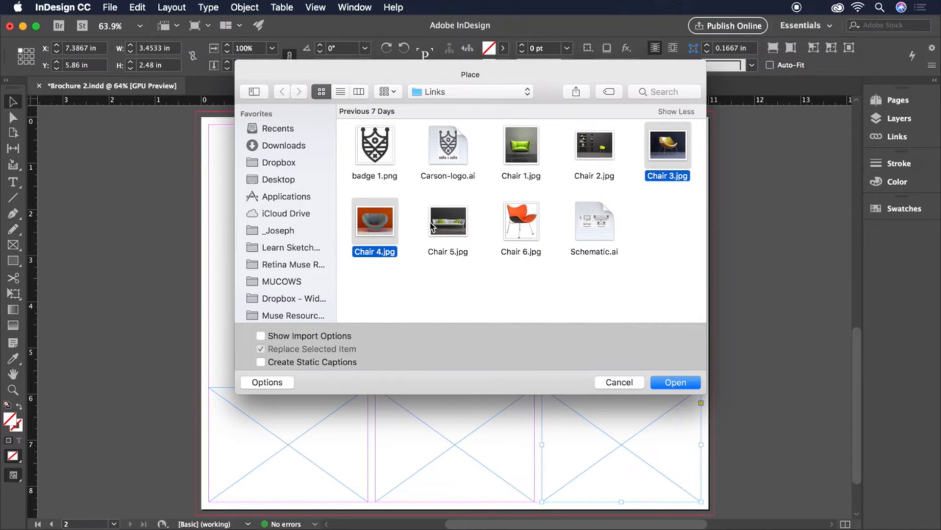
left_click(448, 228, "super")
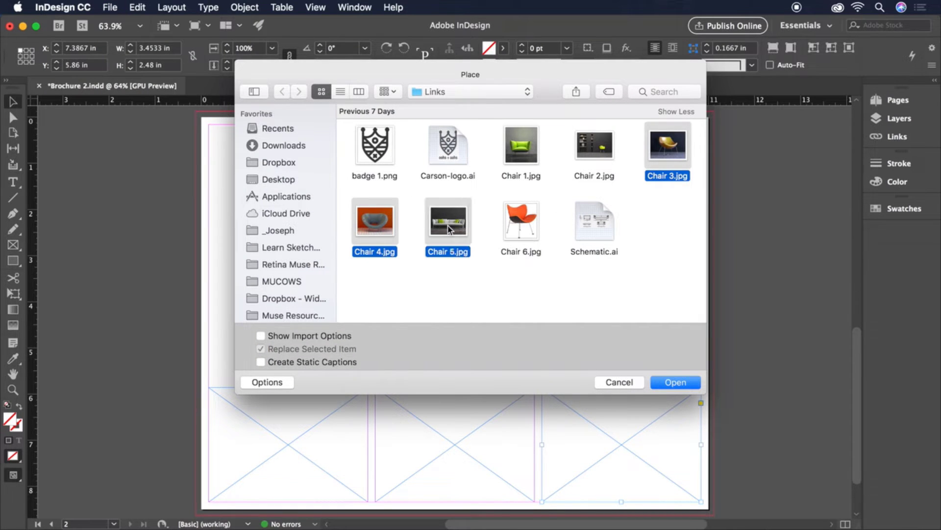
left_click(667, 383)
left_click(293, 429)
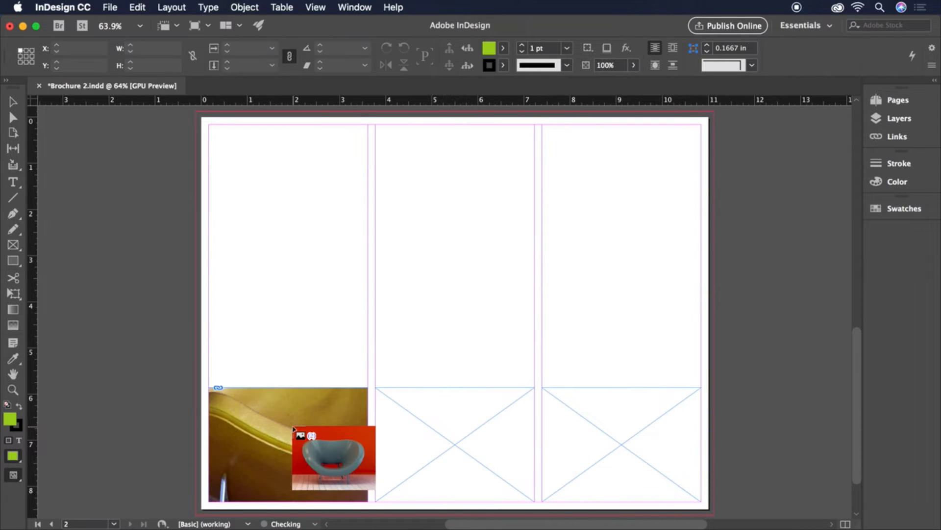
left_click(427, 430)
left_click(590, 430)
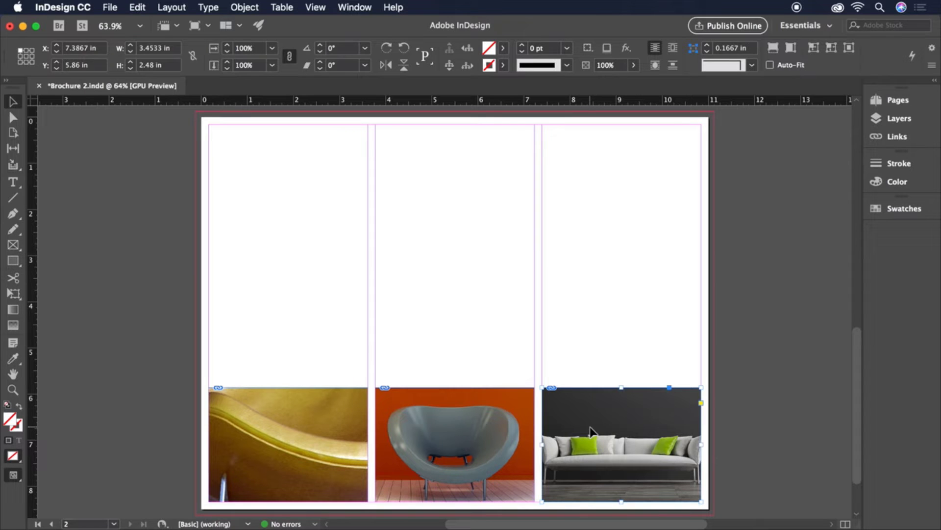
Apply Fill Frame Proportionally to all three chair and sofa images along the bottom of page 2
left_click(493, 447, "shift")
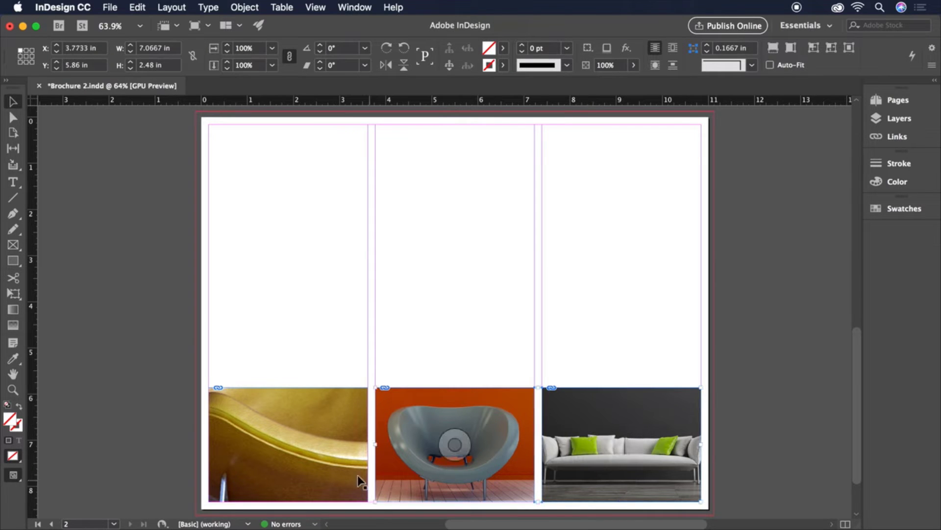
left_click(324, 457, "shift")
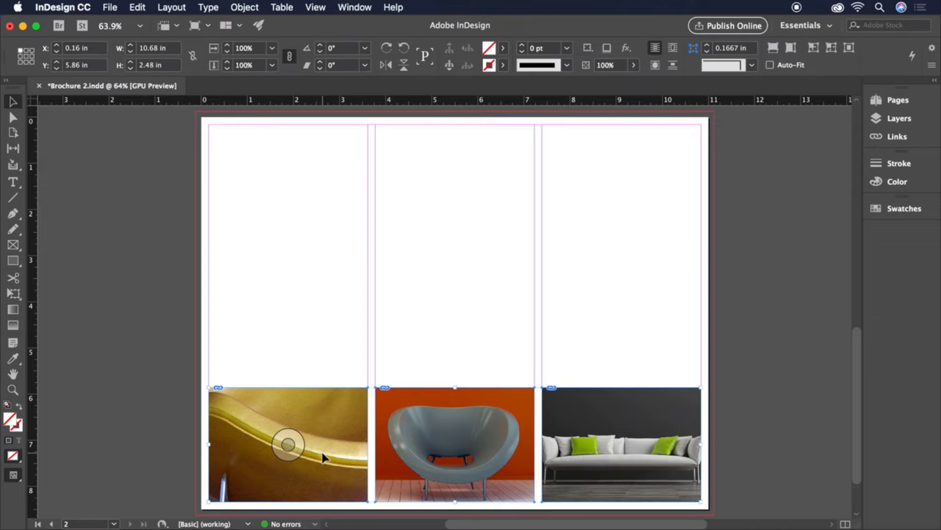
left_click(243, 7)
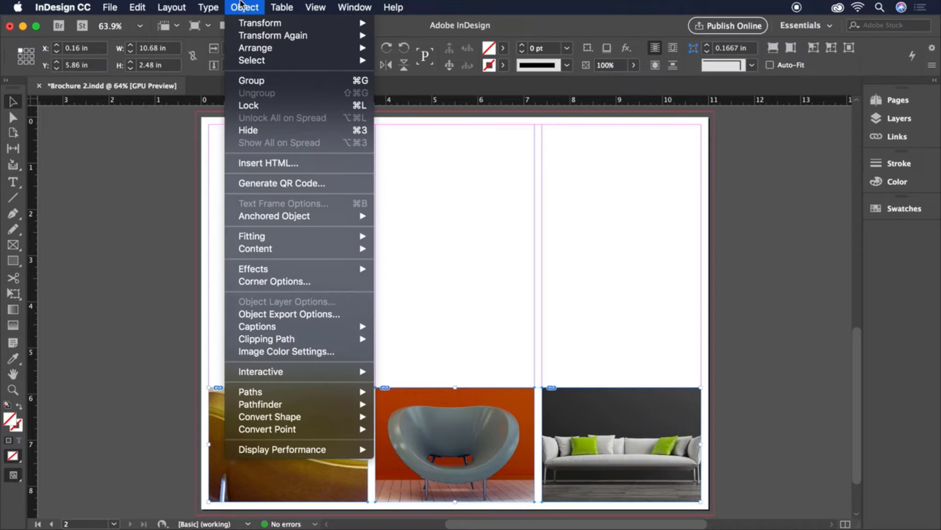
mouse_move(283, 236)
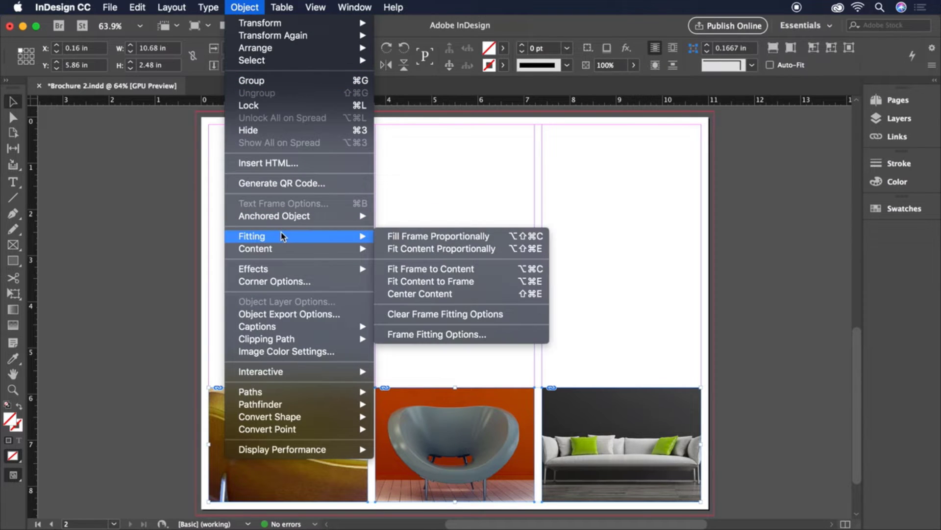
left_click(416, 238)
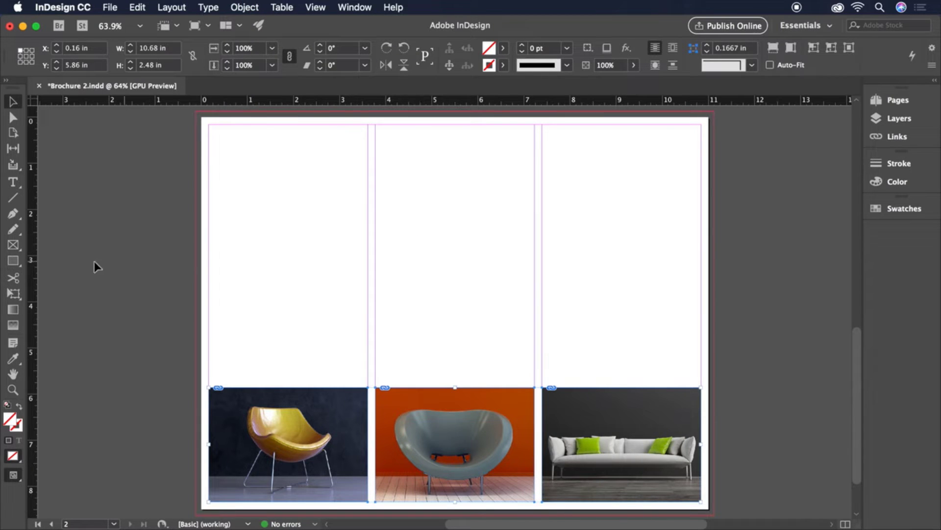
Draw a rectangle frame about 3.45 by 2.04 in at the top of the right column and place Schematic.ai in it
left_click(14, 245)
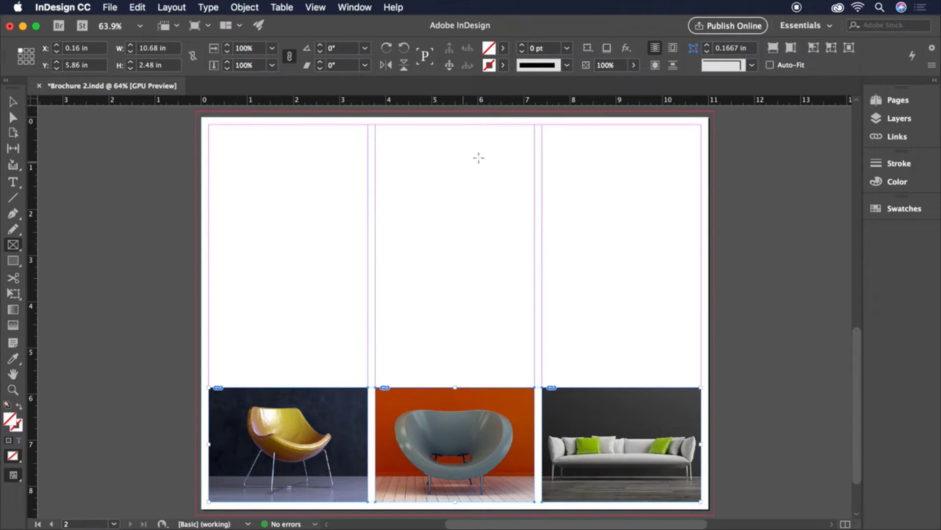
left_click_drag(543, 128, 702, 220)
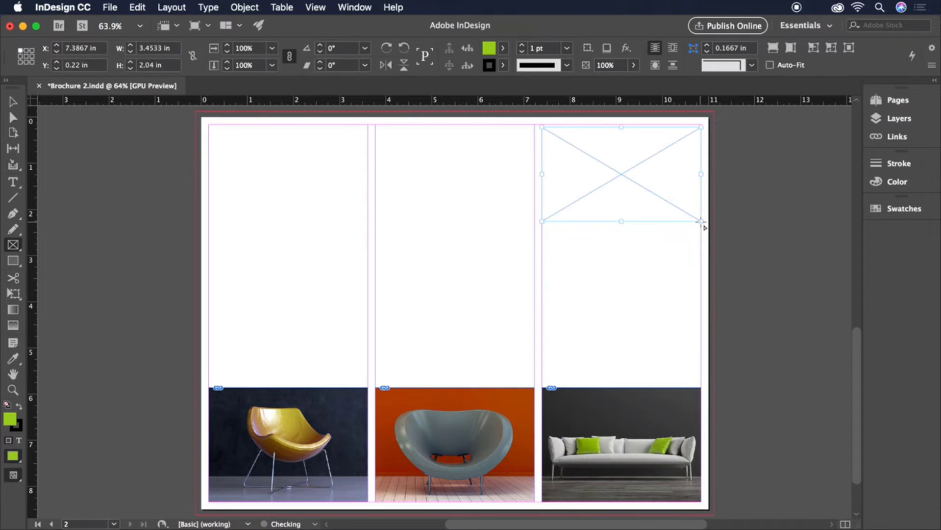
left_click(106, 7)
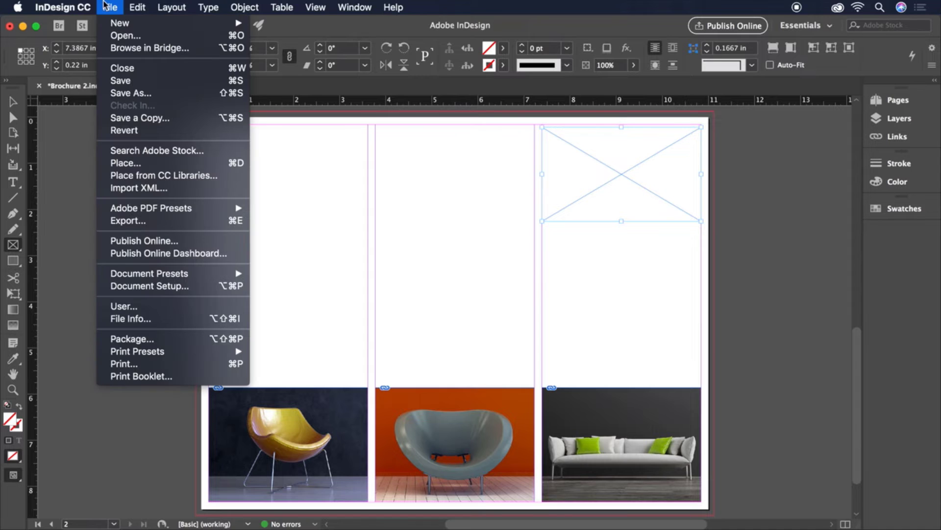
left_click(151, 161)
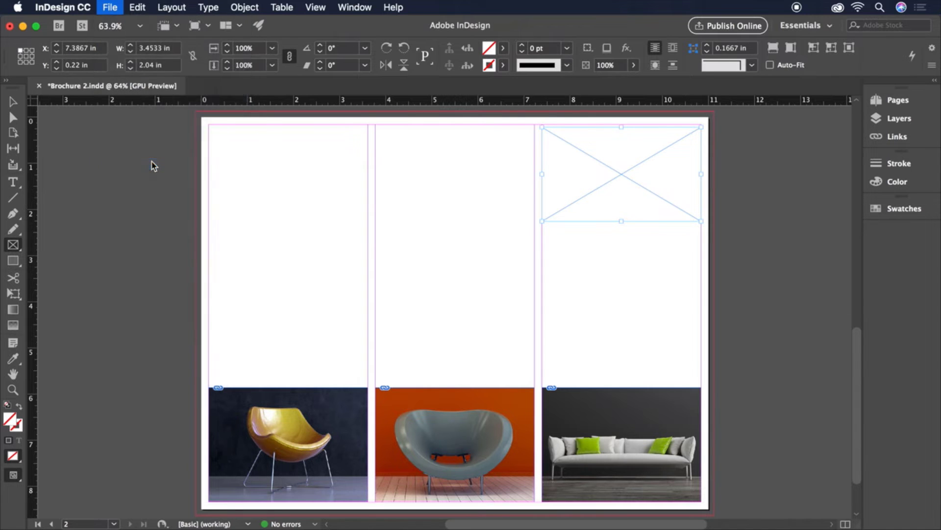
left_click(586, 218)
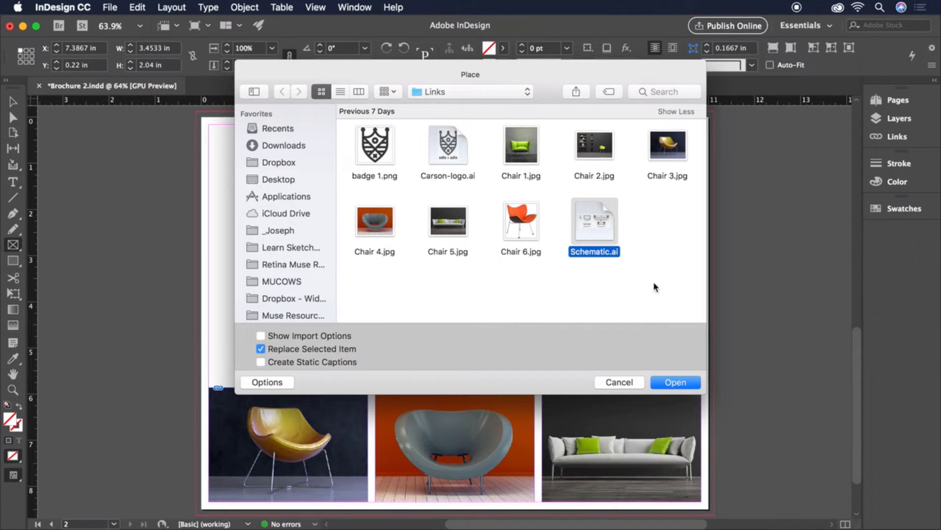
left_click(675, 383)
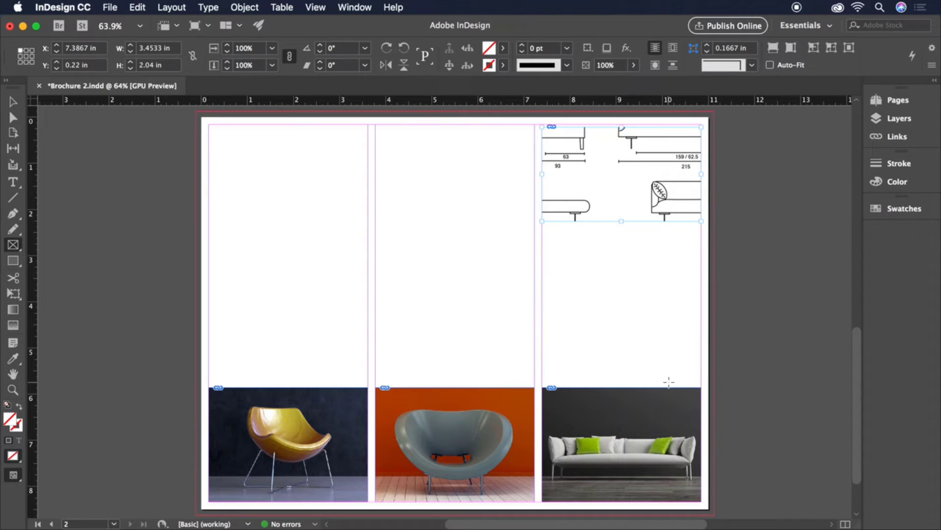
Apply Fit Content Proportionally to the schematic in its frame and save the document
left_click(244, 6)
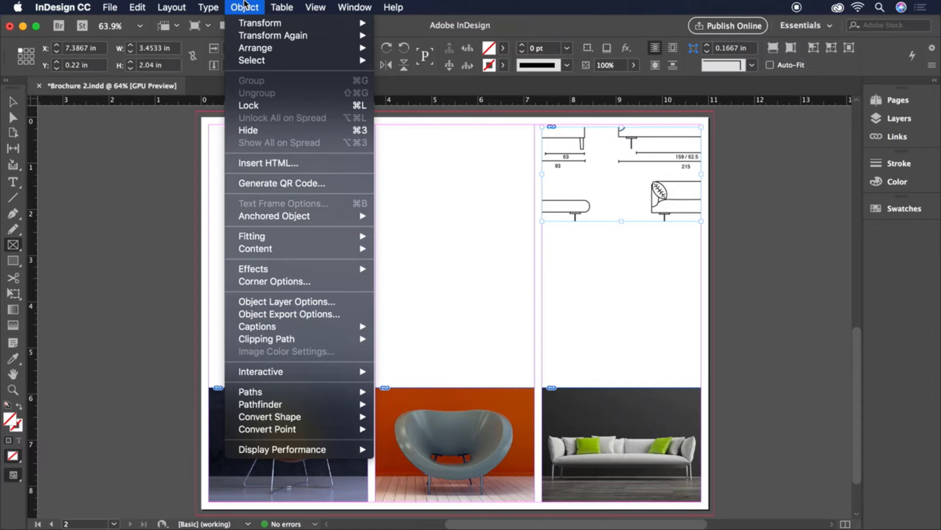
mouse_move(310, 239)
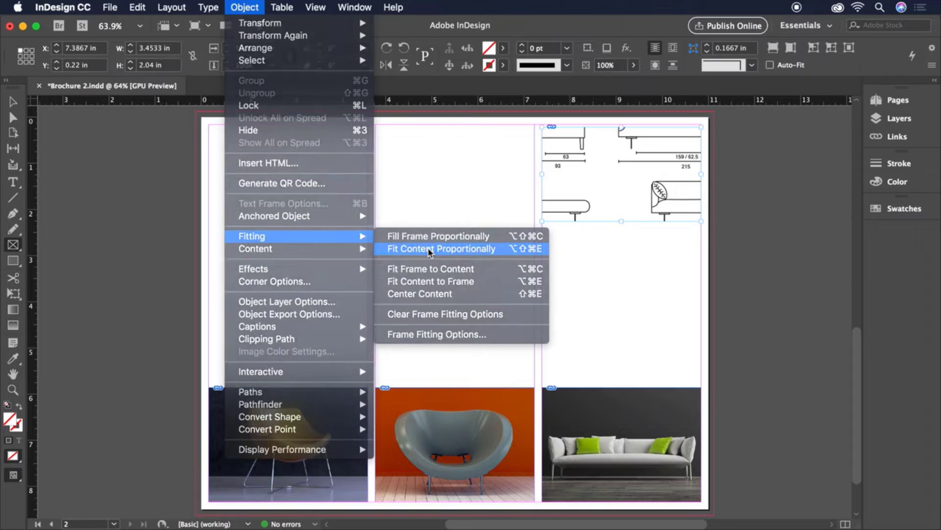
left_click(430, 250)
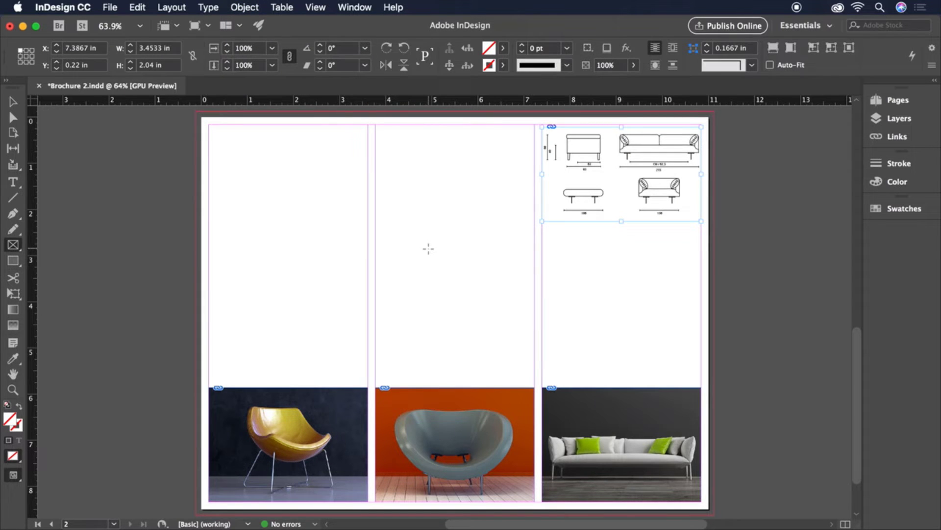
left_click(110, 7)
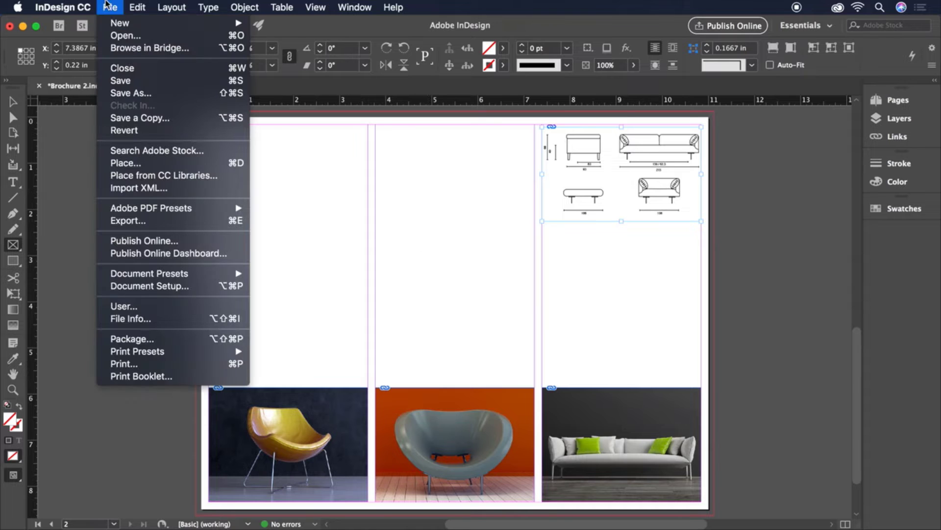
left_click(148, 80)
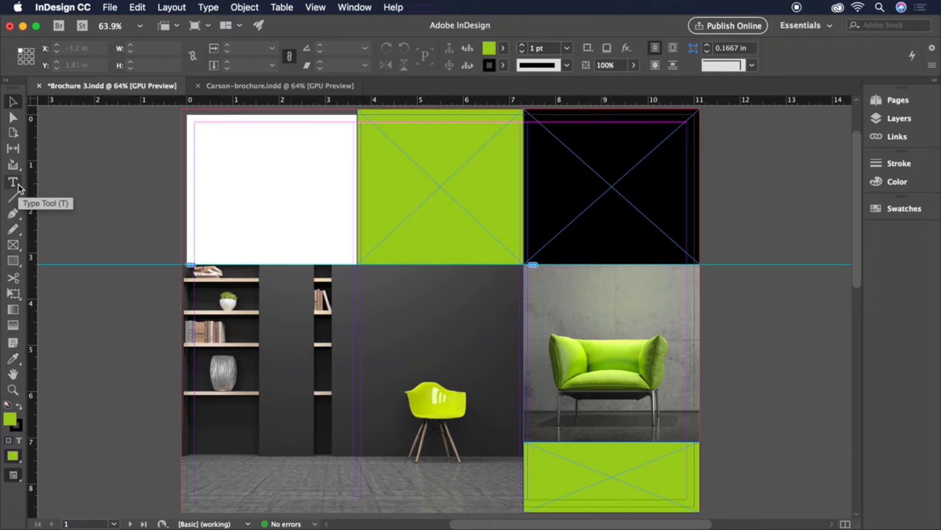
left_click(109, 8)
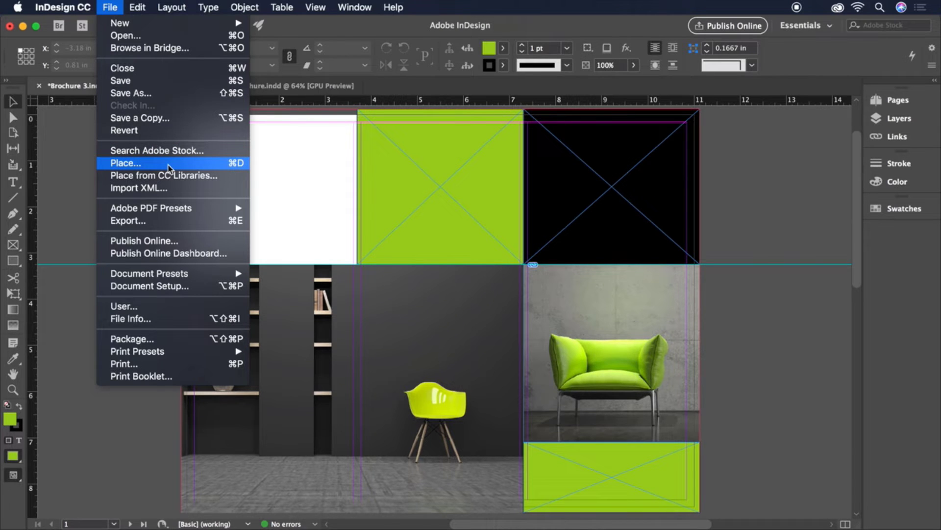
left_click(73, 184)
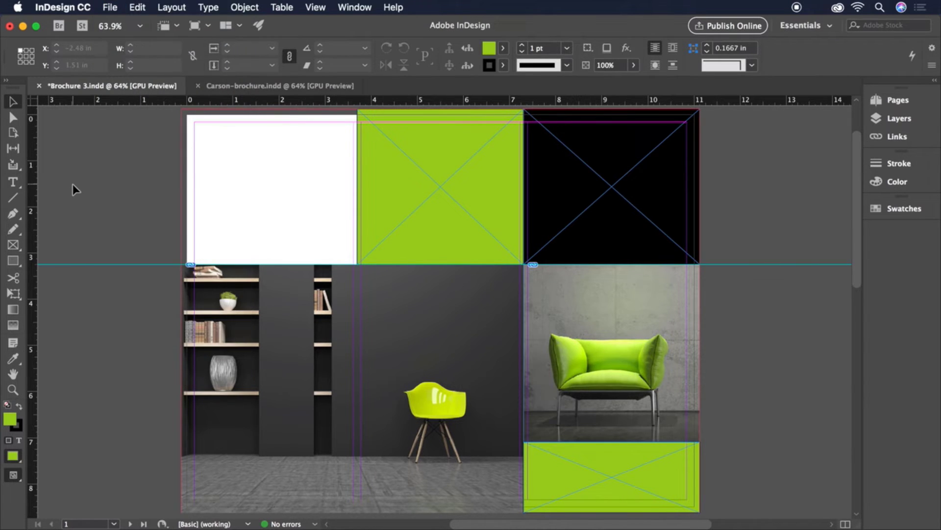
Create a text frame about 1.44 by 0.78 in on the pasteboard beside page 1's black frame, containing "living well is the best revenge"
left_click(15, 182)
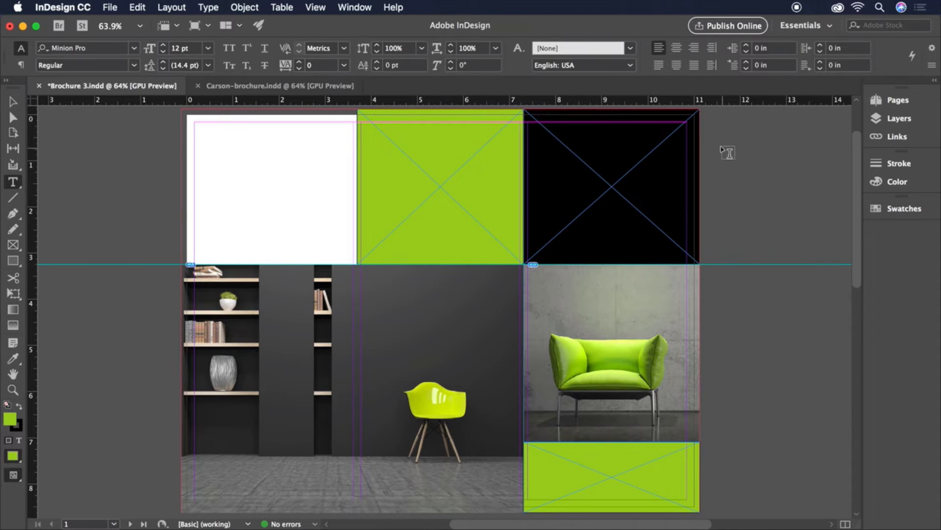
left_click_drag(716, 142, 783, 178)
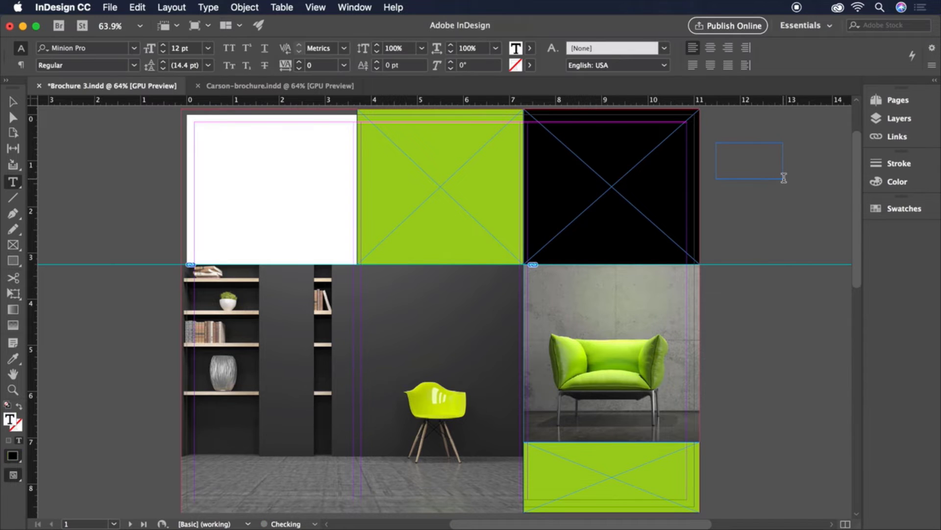
type("living well is the best revenge")
key("Escape")
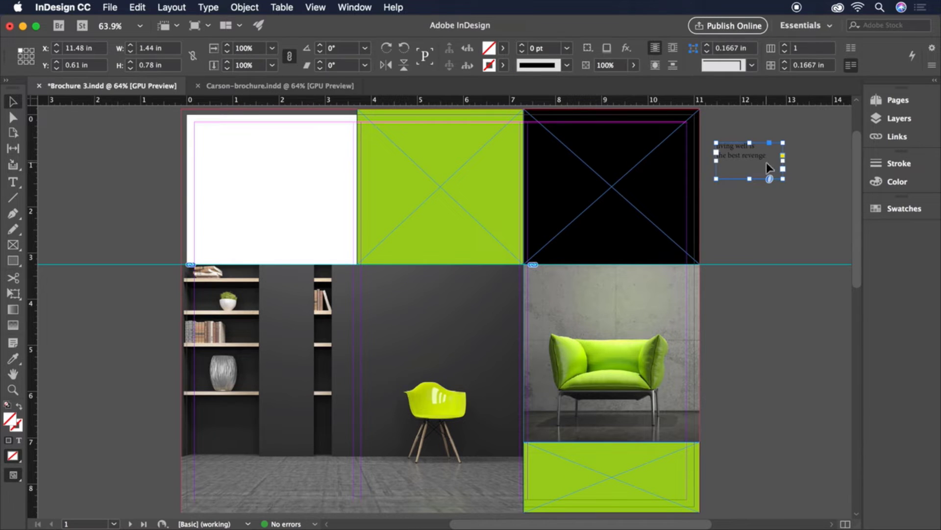
Move the tagline text frame onto the black frame at about X 7.56, Y 0.345 in and colour its text with the [Paper] swatch
left_click_drag(767, 162, 597, 156)
left_click_drag(583, 155, 587, 156)
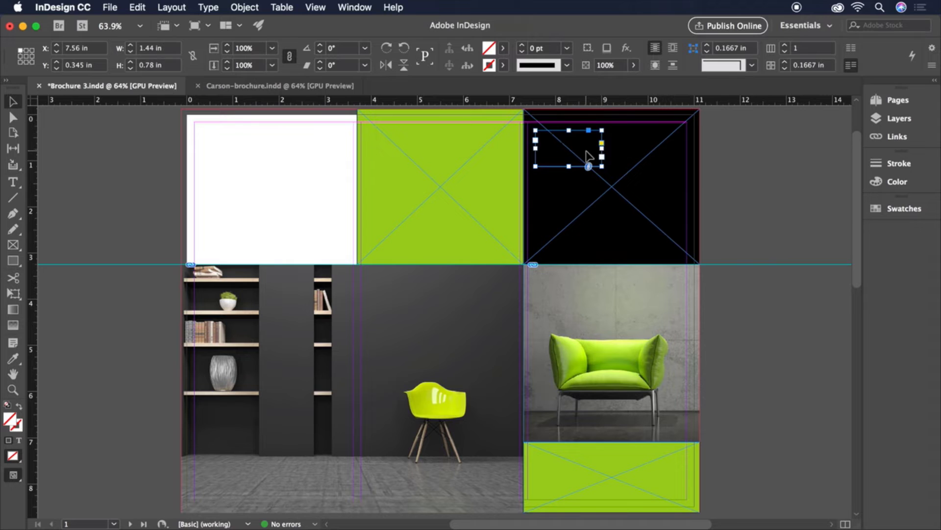
double_click(589, 143)
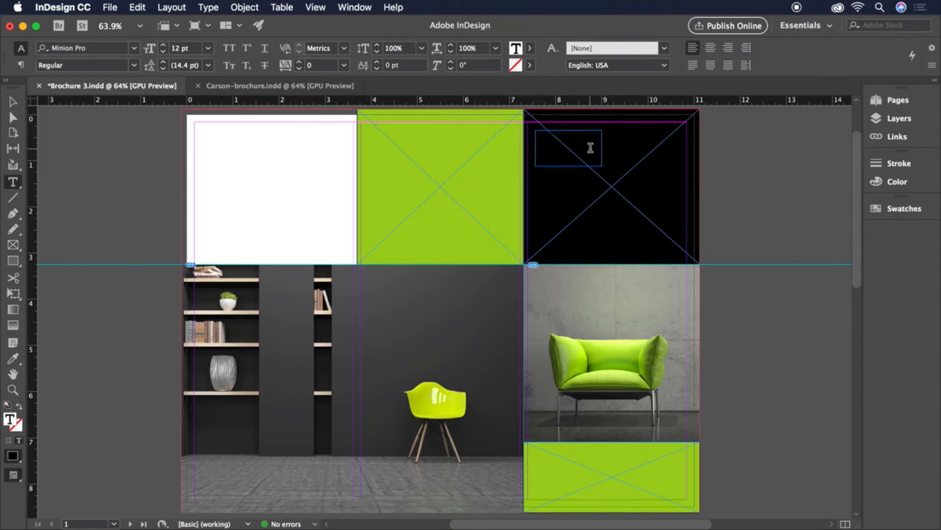
mouse_move(596, 147)
left_mouse_down()
mouse_move(525, 134)
mouse_move(531, 140)
left_mouse_up()
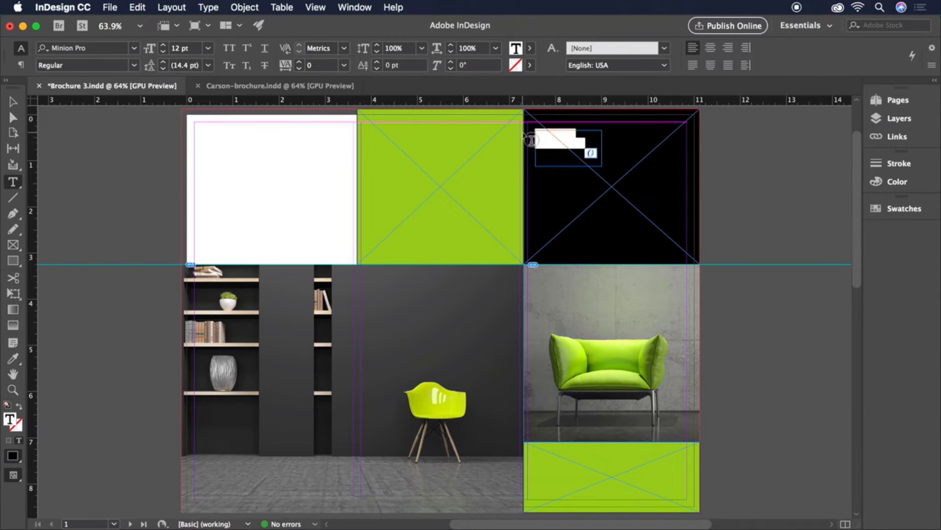
left_click(529, 48)
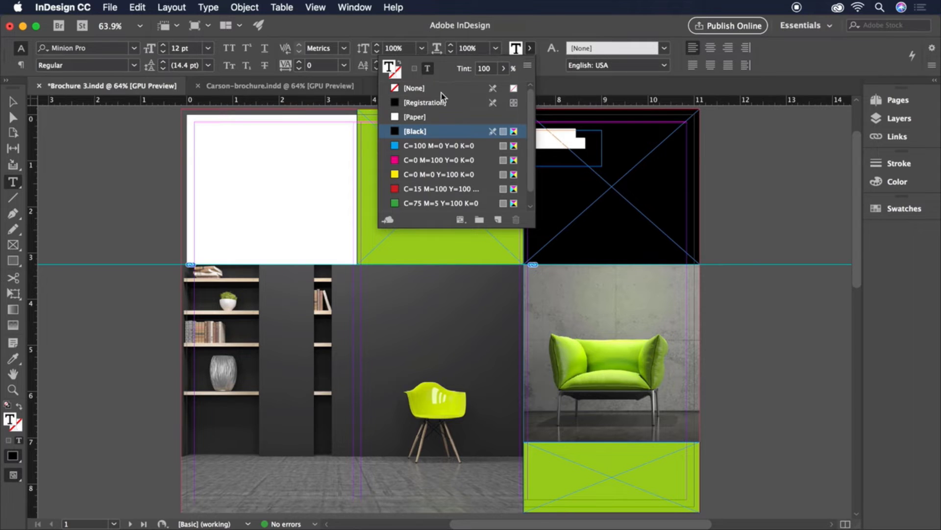
left_click(418, 118)
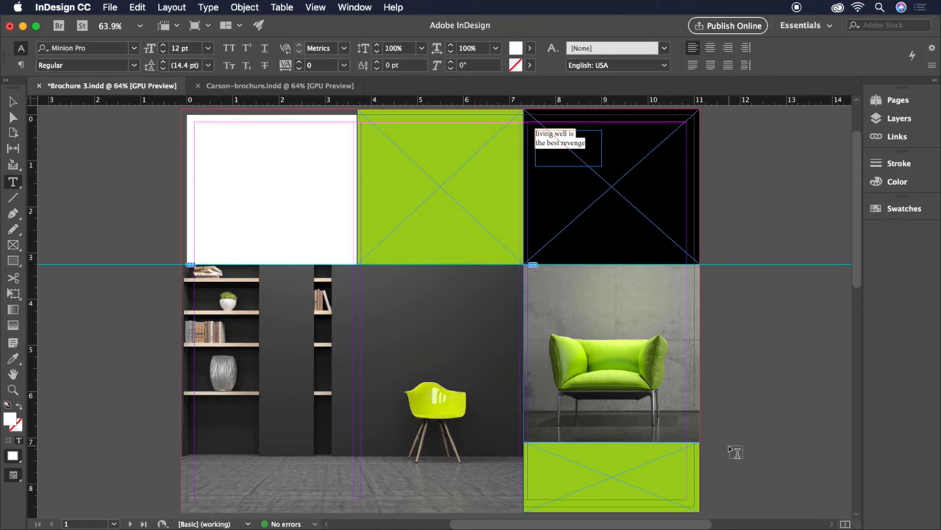
Create a right-aligned text frame about 1.5 by 0.6 in containing "carson" and place it on page 1's lower green frame at about X 9.11, Y 7.35 in
left_click_drag(724, 451, 793, 478)
type("carson")
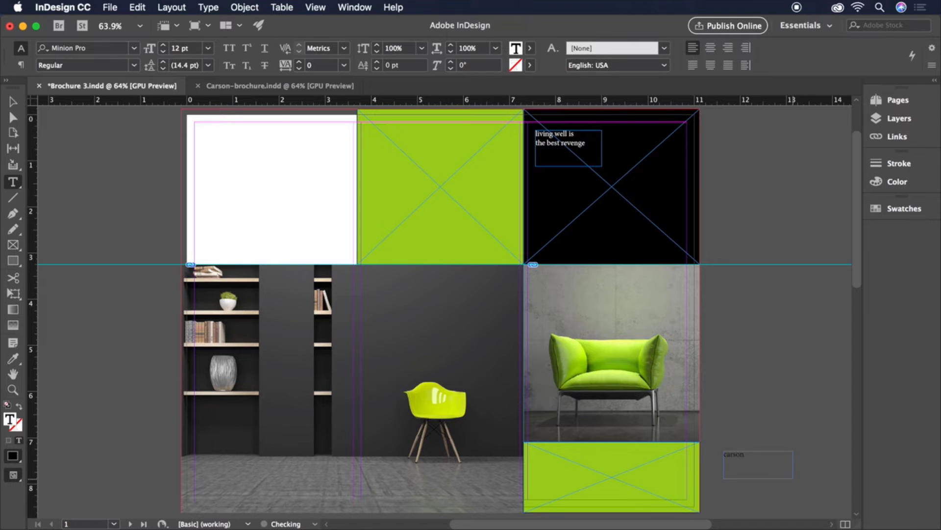
left_click(728, 48)
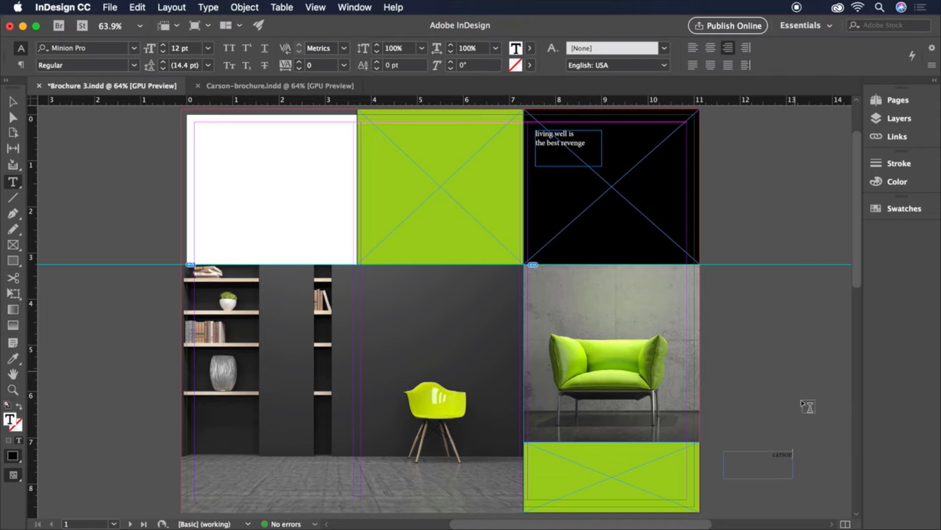
key("Escape")
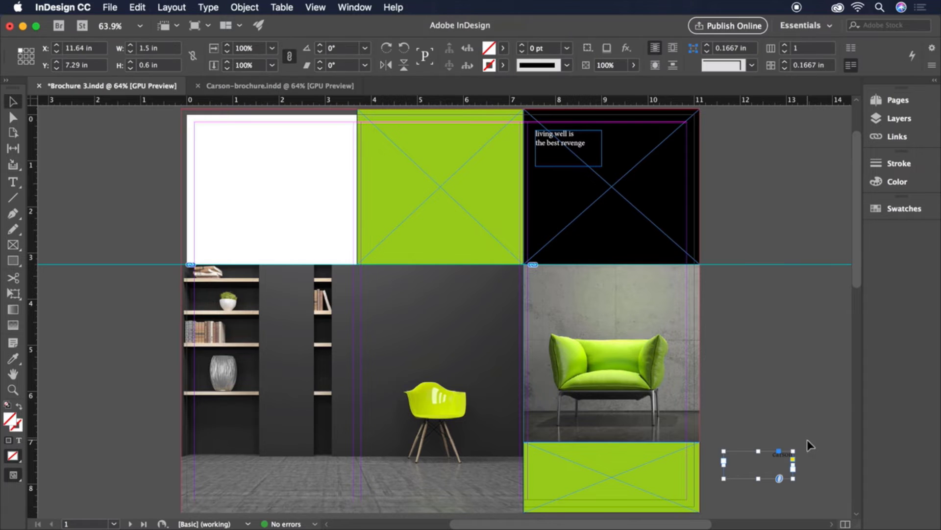
left_click_drag(780, 460, 665, 464)
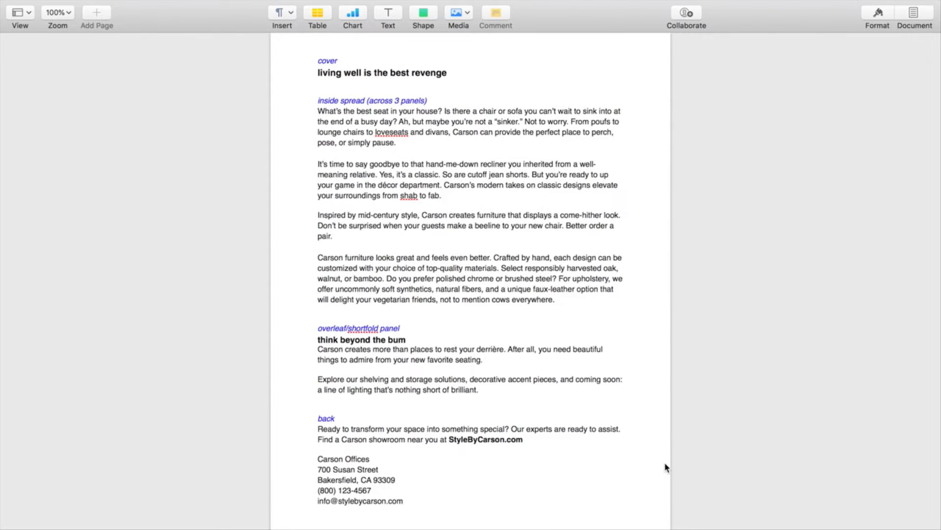
Copy the overleaf panel text from the copy document into the brochure's white panel, in a frame about 2.49 by 2.73 in at X 0.29, Y 0.345 in
left_click_drag(318, 339, 508, 392)
key("super+c")
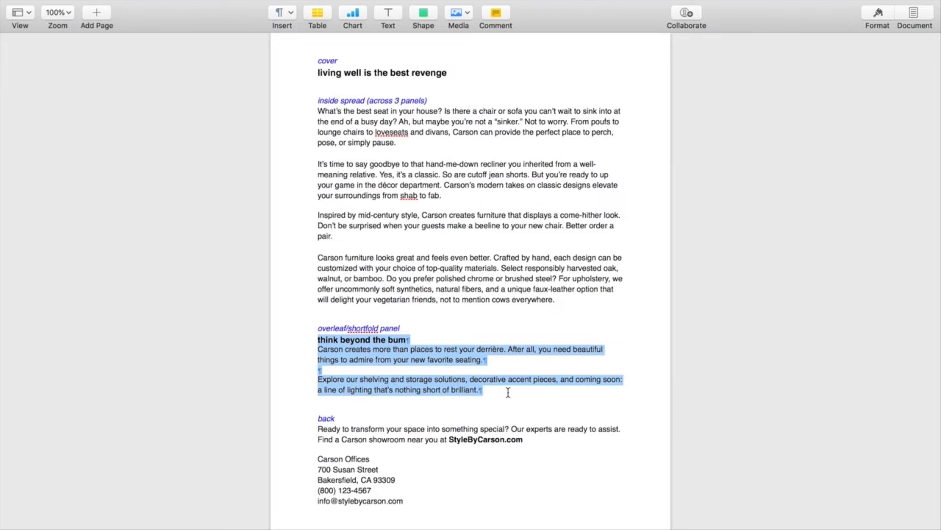
key("super+Tab")
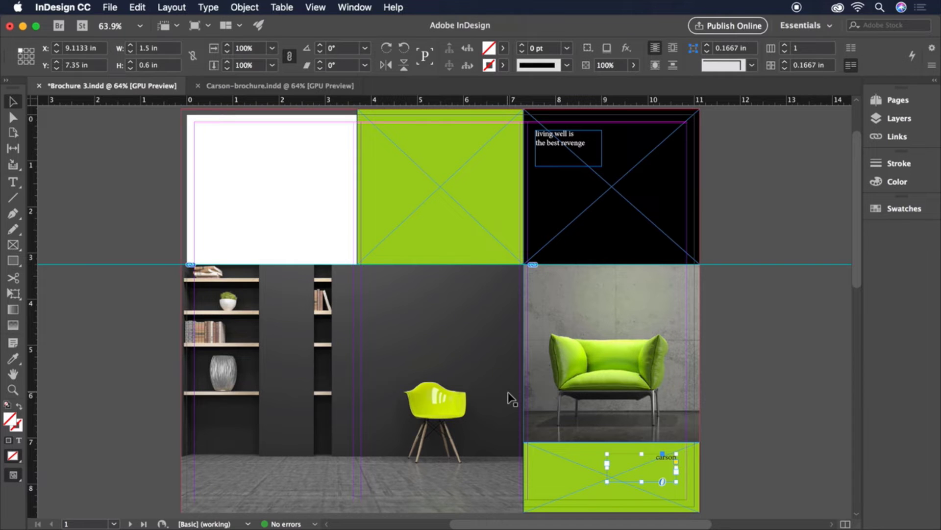
key("super+v")
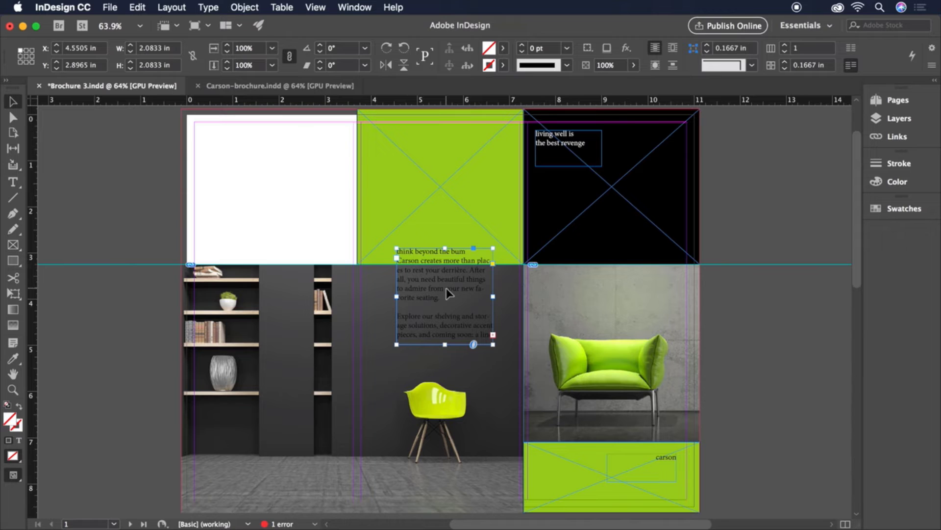
left_click_drag(448, 293, 249, 172)
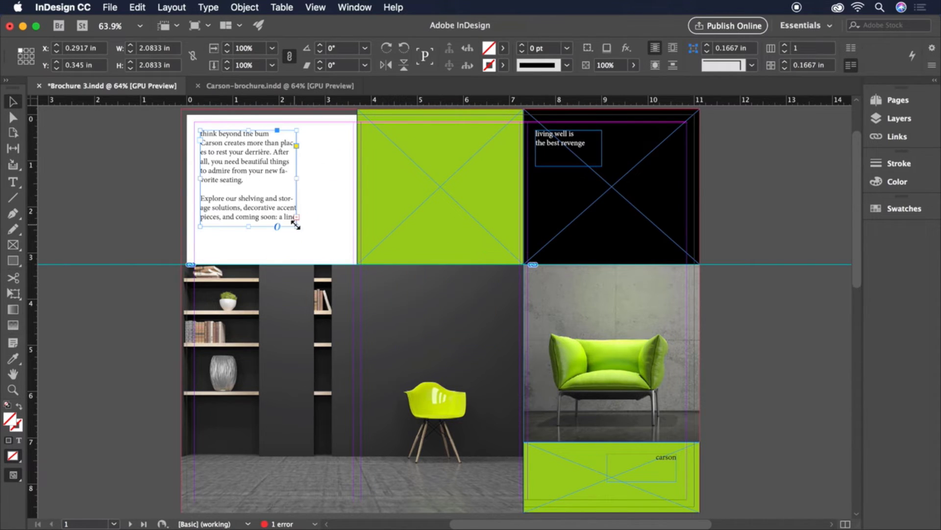
left_click_drag(296, 226, 317, 257)
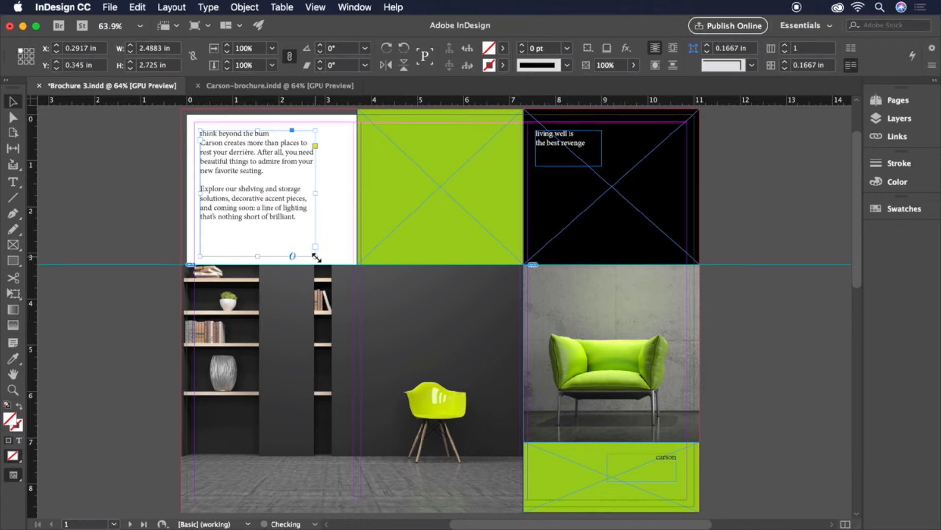
Copy the back panel text from the copy document onto the upper green frame, in a text frame about 2.19 by 2.65 in at X 3.77, Y 0.42 in
key("ctrl+Right")
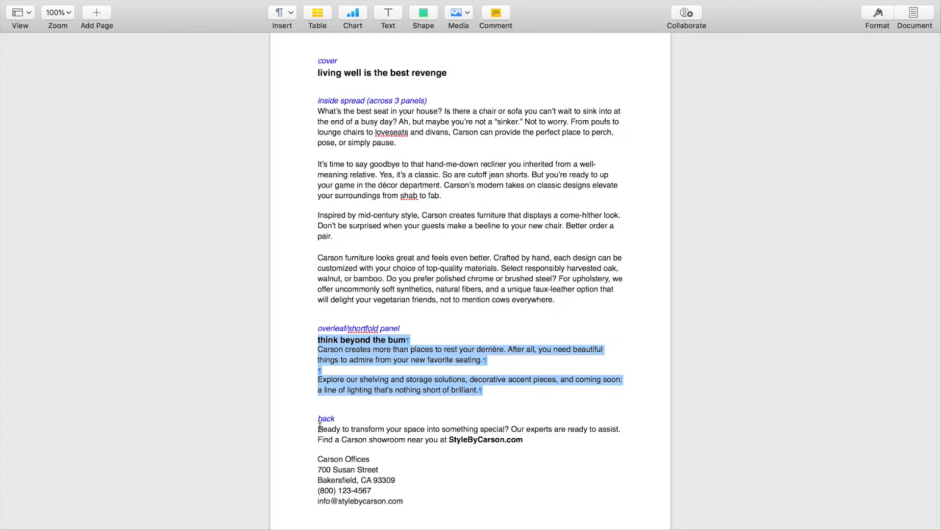
left_click_drag(318, 428, 412, 506)
key("super+c")
key("ctrl+Left")
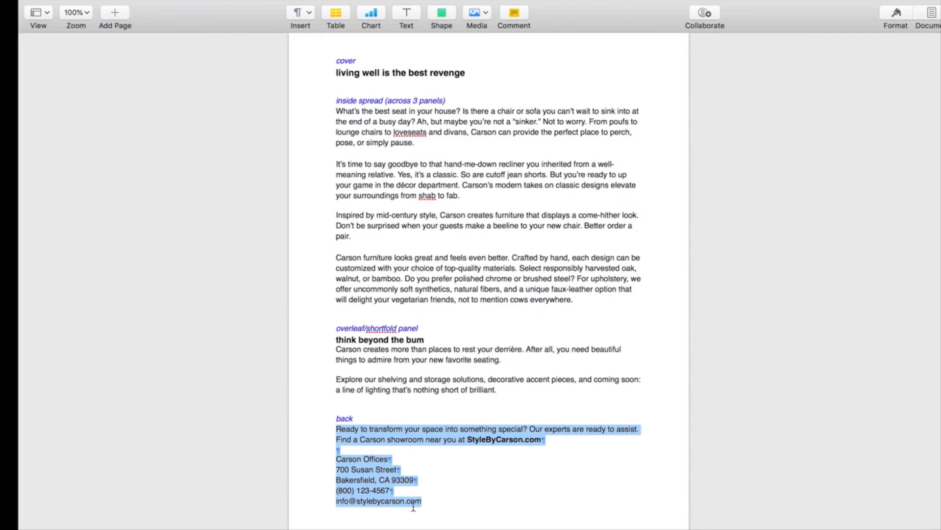
key("super+v")
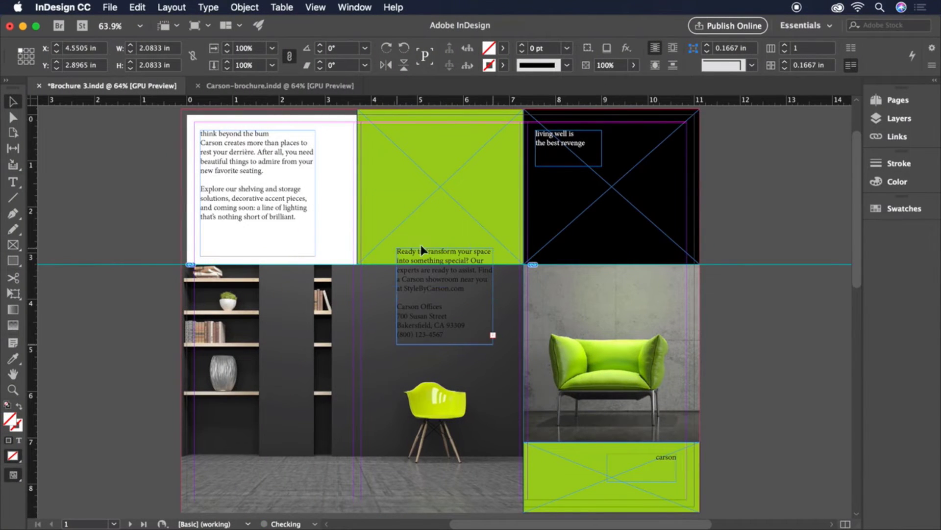
left_click_drag(435, 292, 401, 178)
left_click_drag(456, 230, 462, 253)
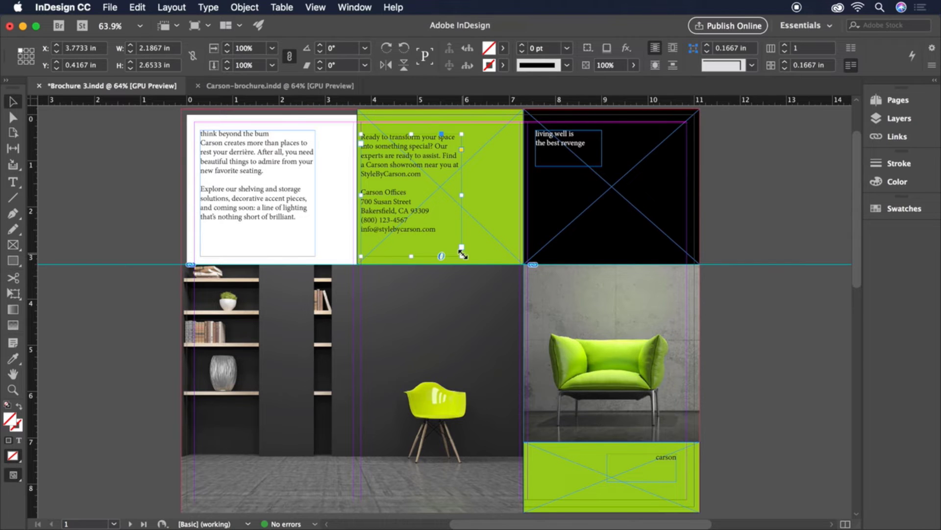
Set the back panel's text frame to two columns in Text Frame Options
left_click(244, 7)
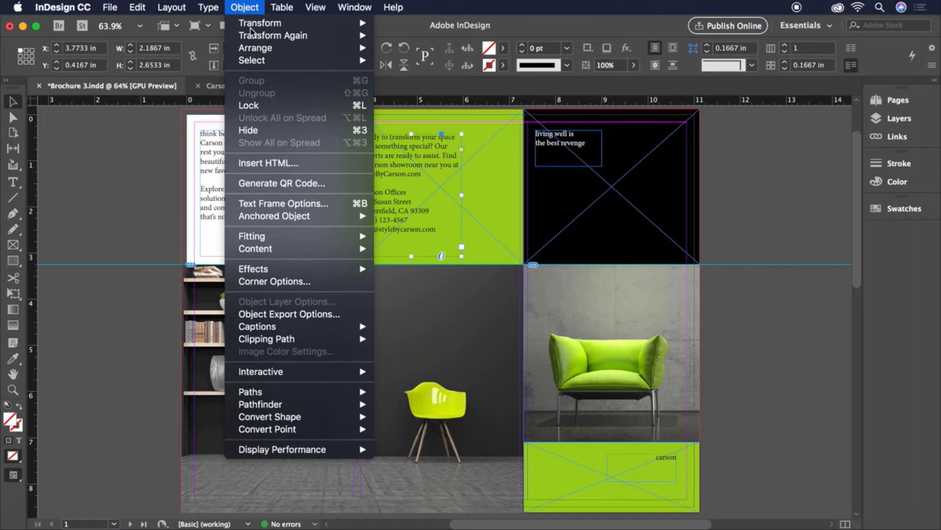
left_click(285, 203)
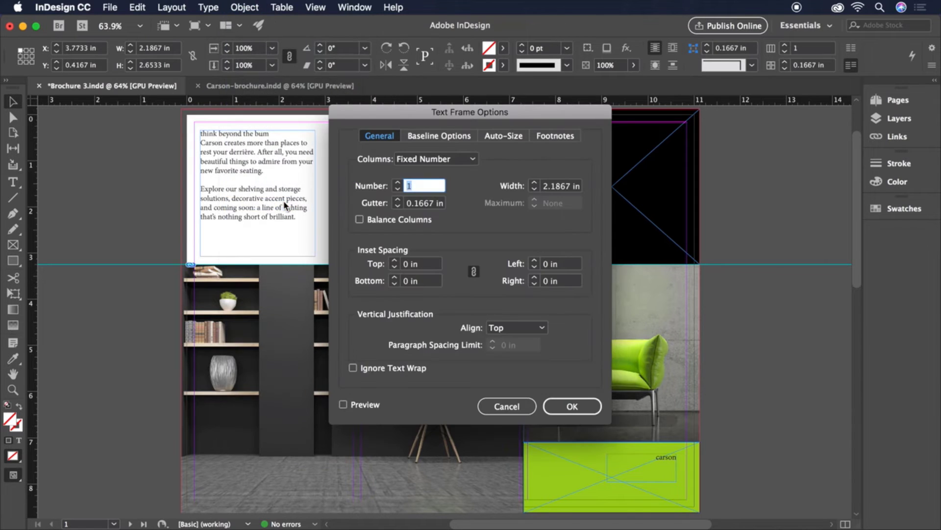
left_click(398, 182)
left_click(573, 405)
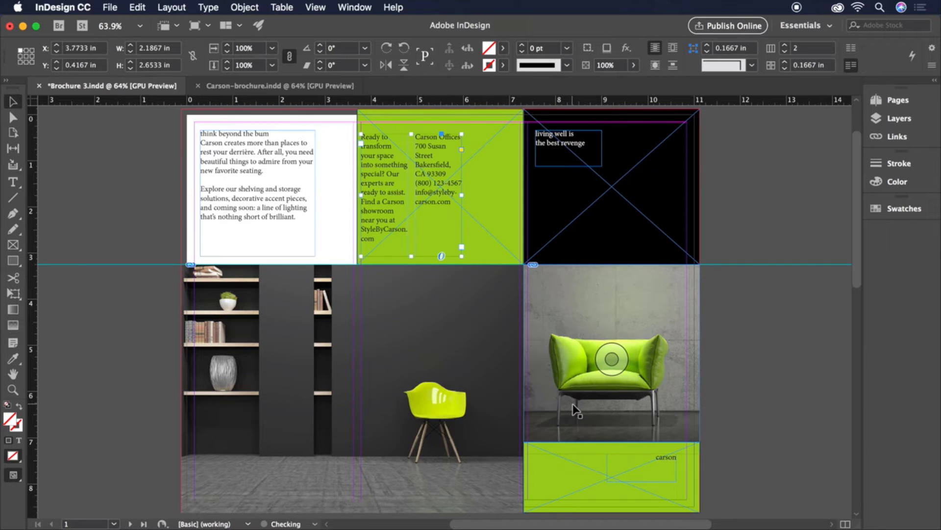
Draw a text frame on page 2 across all three columns, between the schematic and the row of furniture images
scroll(576, 409, "down", 10)
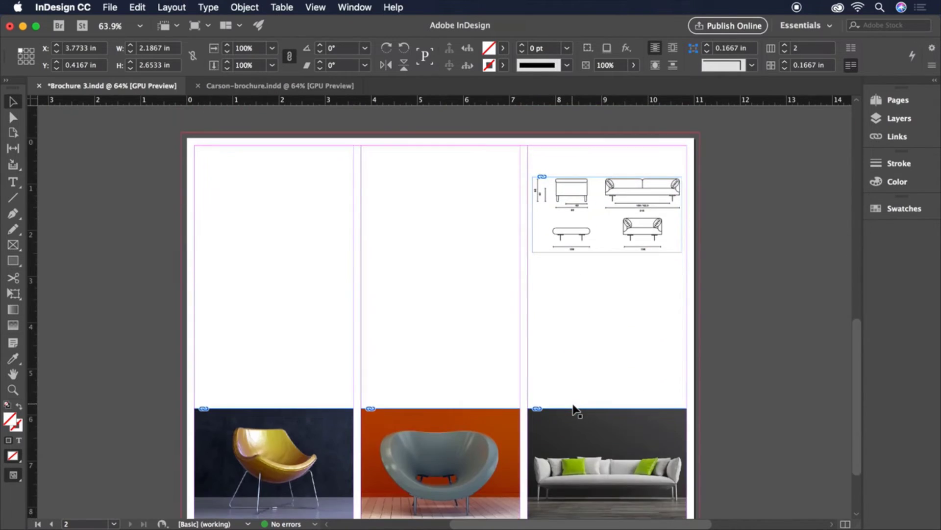
scroll(576, 410, "down", 2)
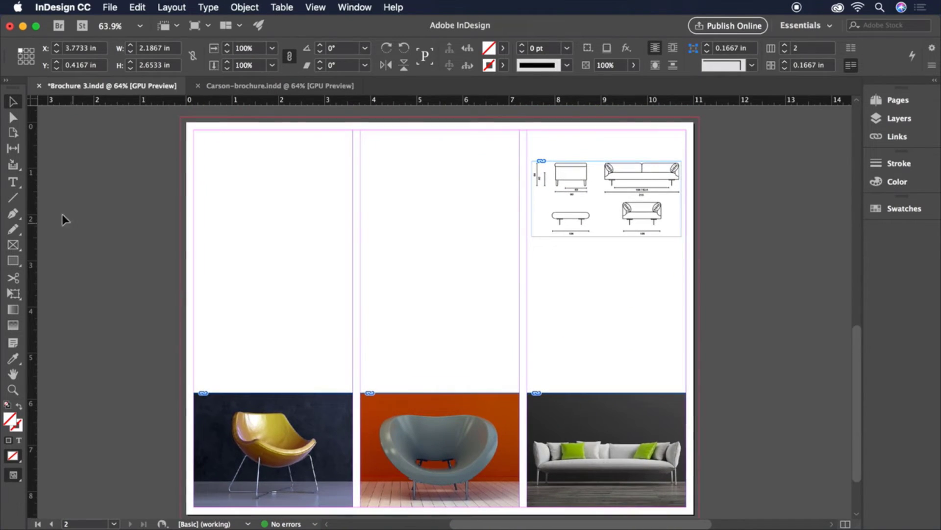
left_click(13, 182)
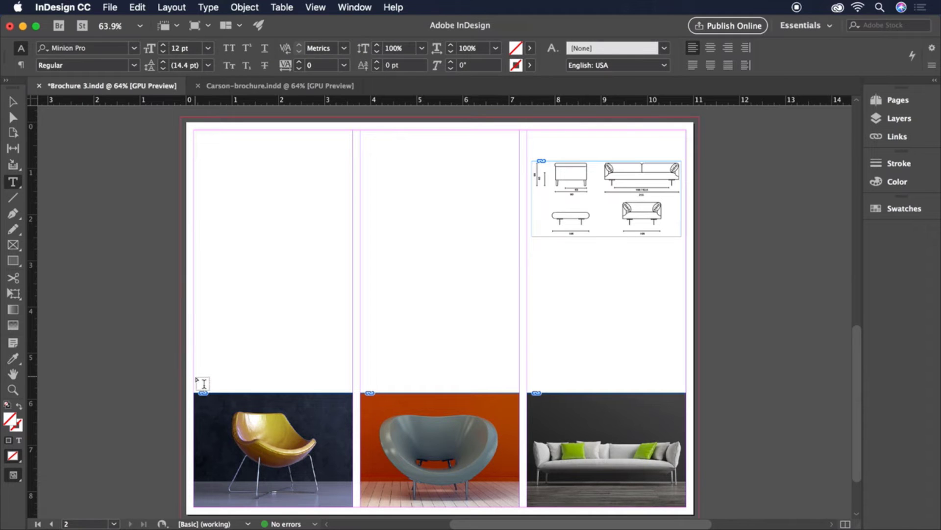
left_click_drag(195, 380, 686, 255)
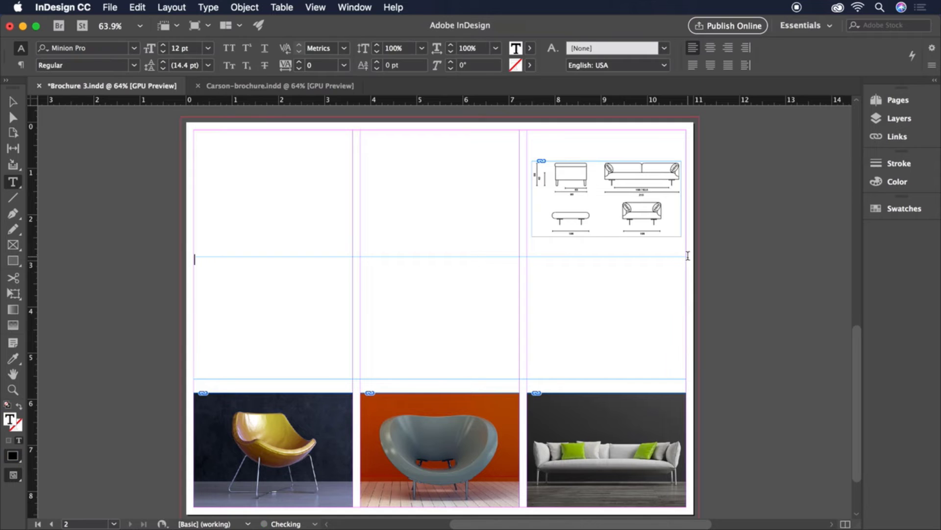
Set page 2's wide text frame to three columns in Text Frame Options
left_click(256, 8)
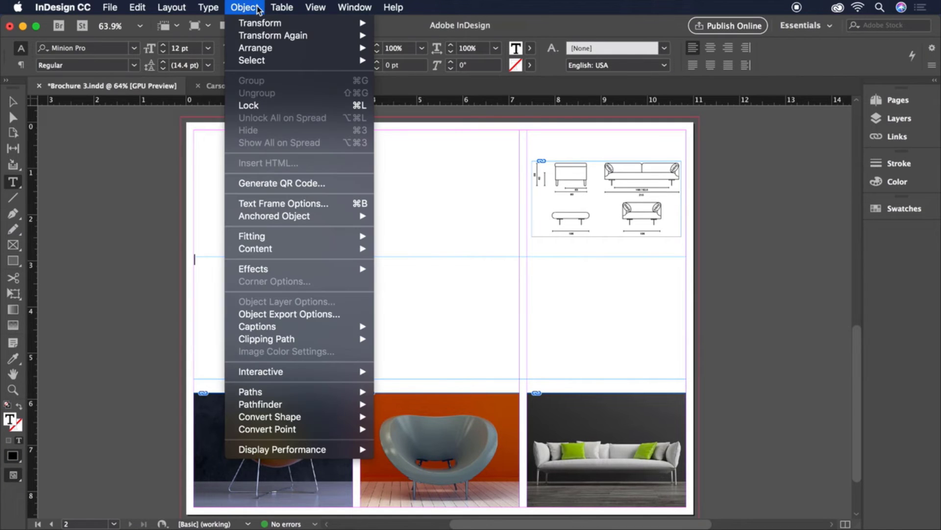
left_click(285, 203)
left_click(396, 182)
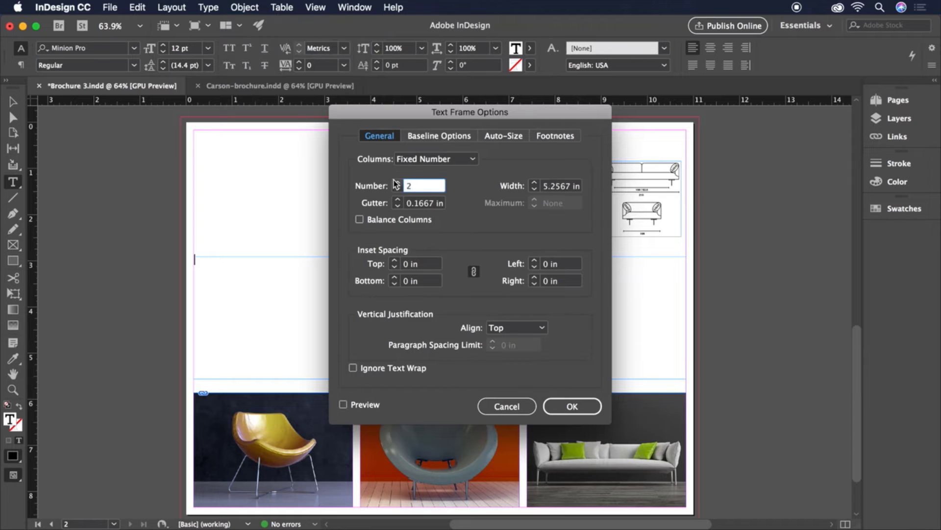
left_click(396, 182)
left_click(566, 405)
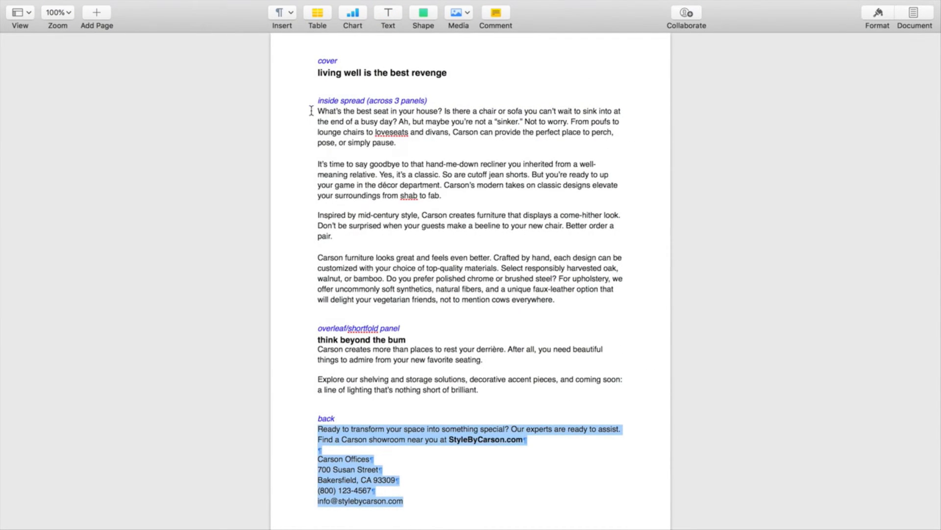
Copy the inside spread paragraphs from the copy document into page 2's three-column text frame and save the brochure
left_click_drag(312, 110, 577, 300)
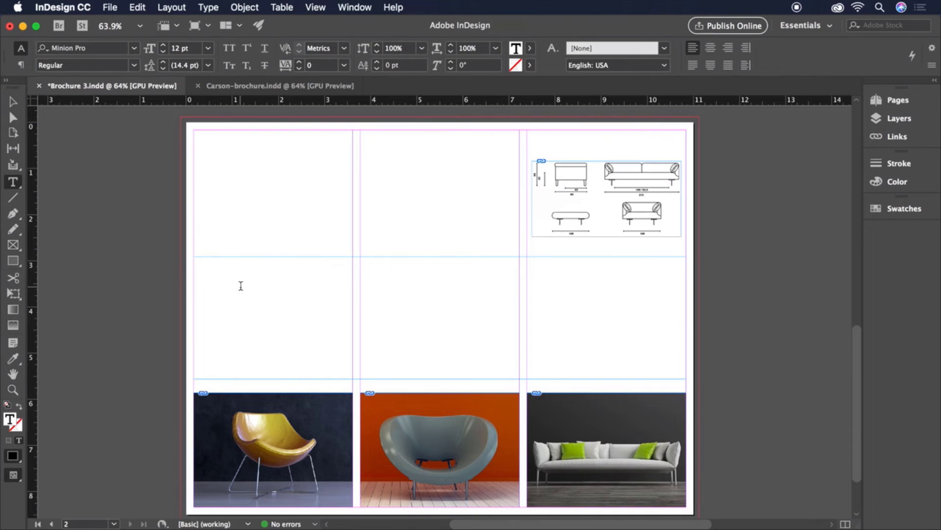
key("super+v")
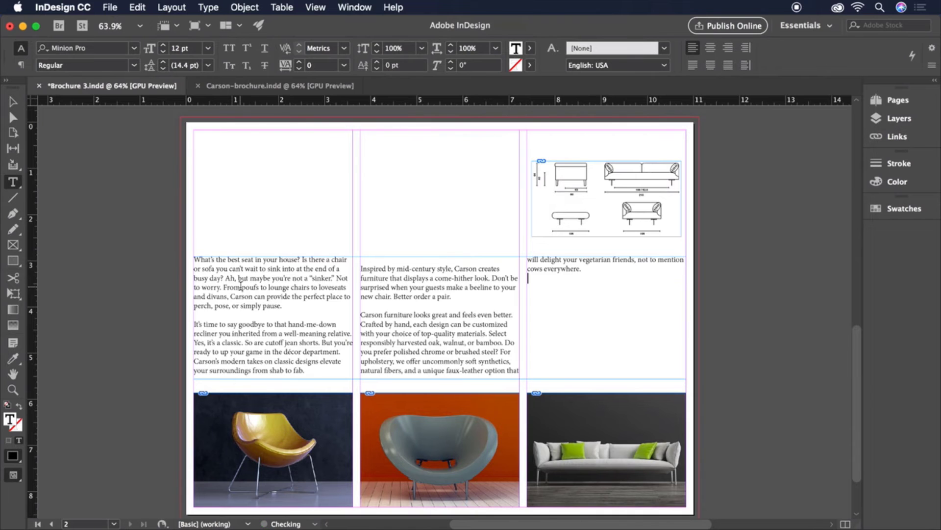
left_click(108, 8)
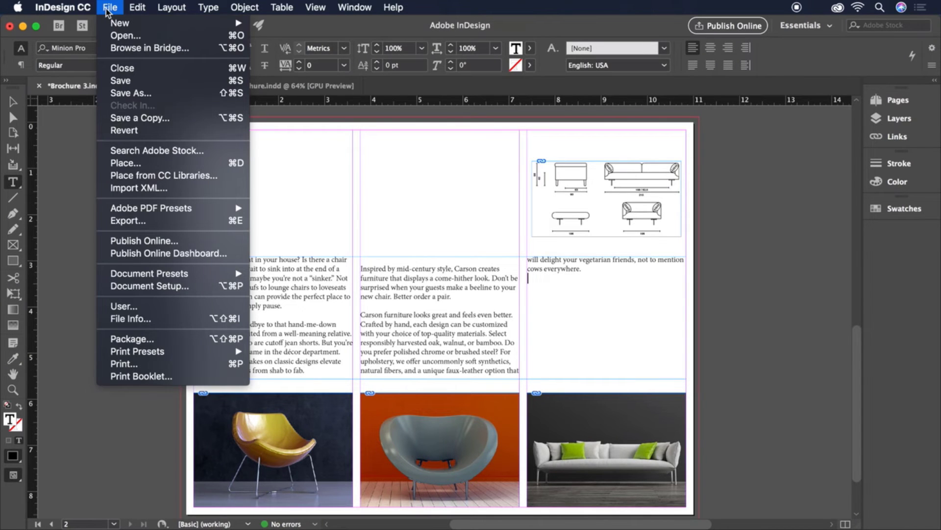
left_click(153, 82)
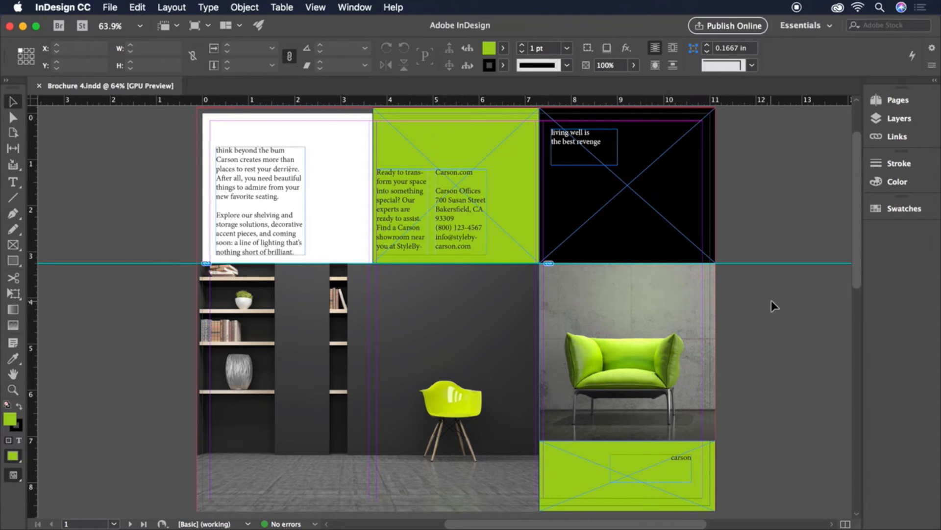
Open Adobe Typekit from the brochure to add fonts, filter the library to Sans Serif and search for "acumin"
left_click(210, 9)
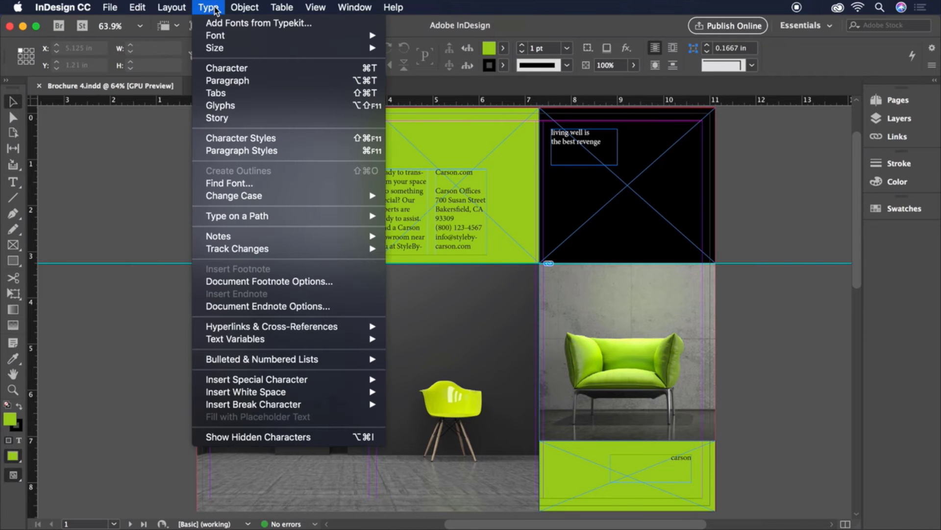
left_click(314, 24)
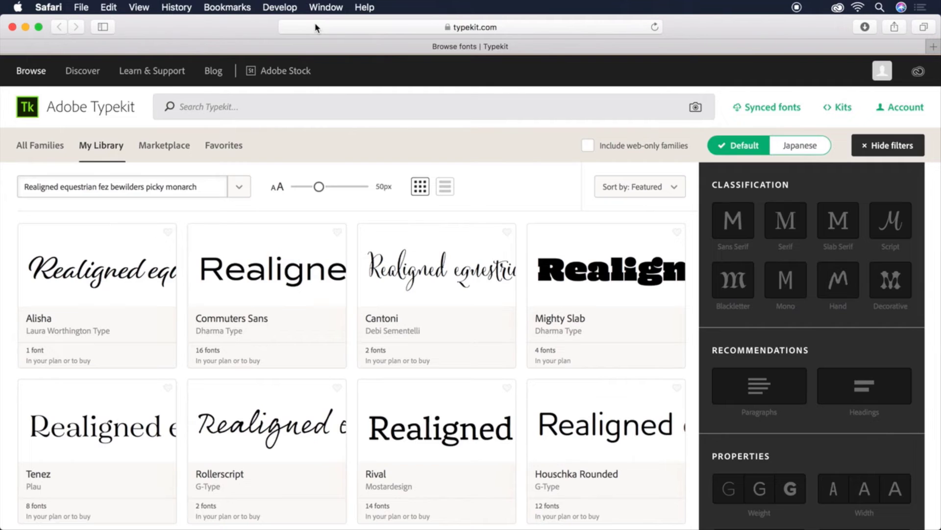
left_click(732, 223)
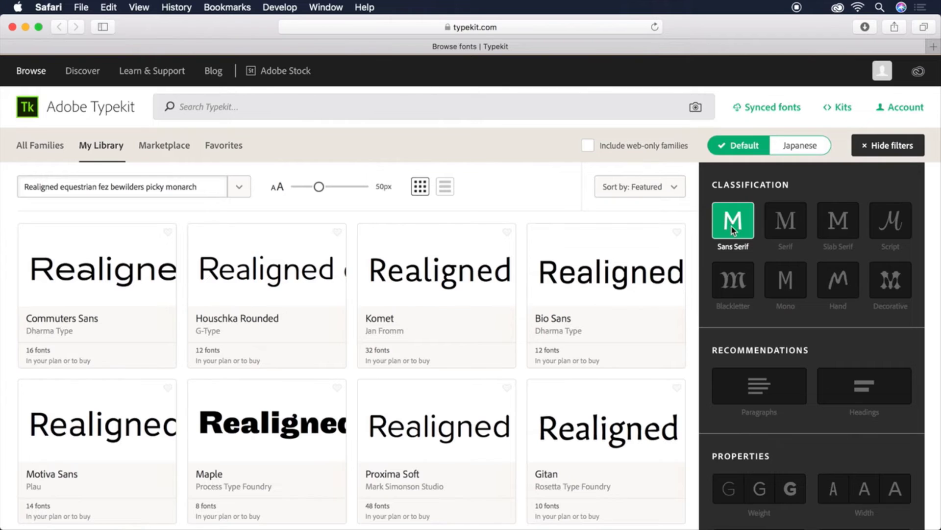
left_click(343, 107)
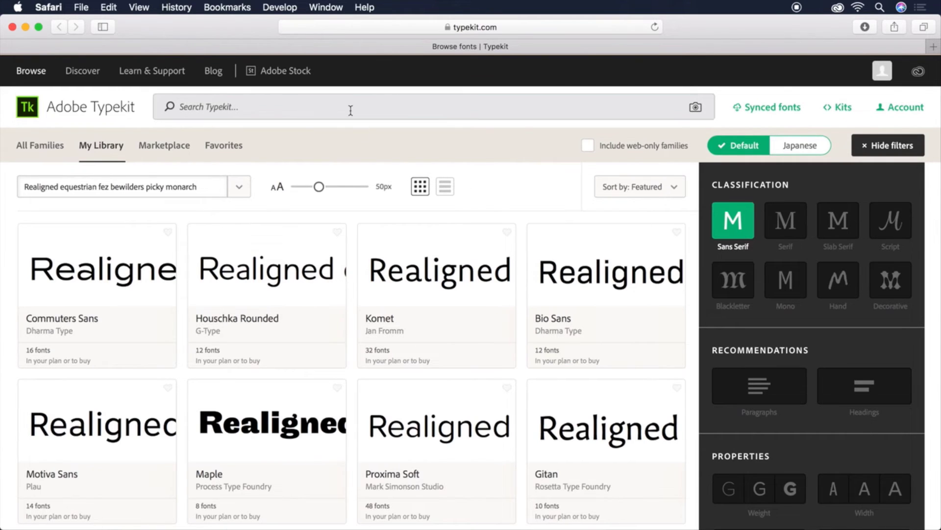
type("acumin")
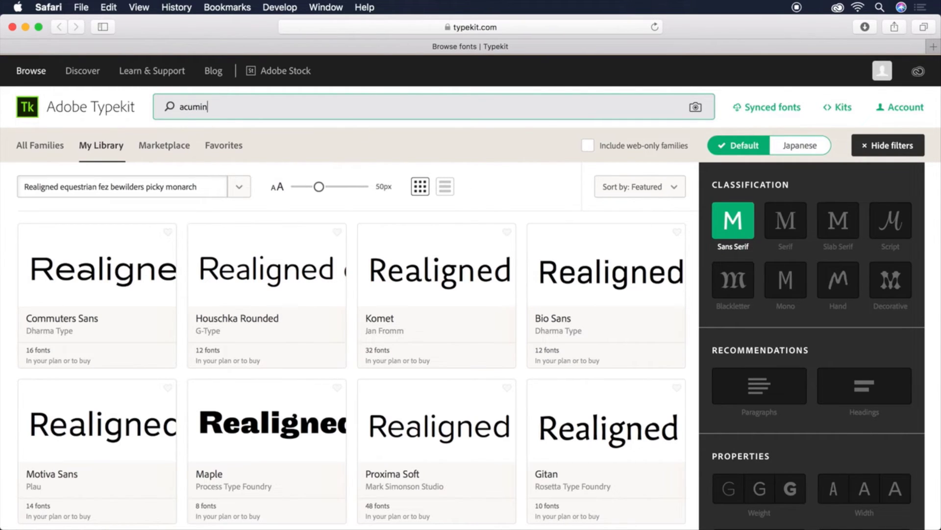
Open the Acumin family and sync its Acumin Pro Semi Condensed fonts
left_click(204, 153)
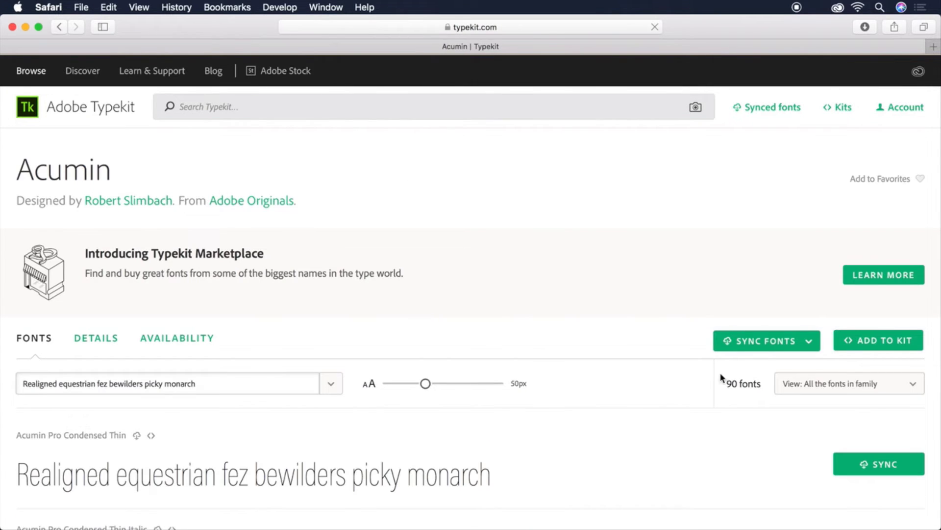
left_click(770, 346)
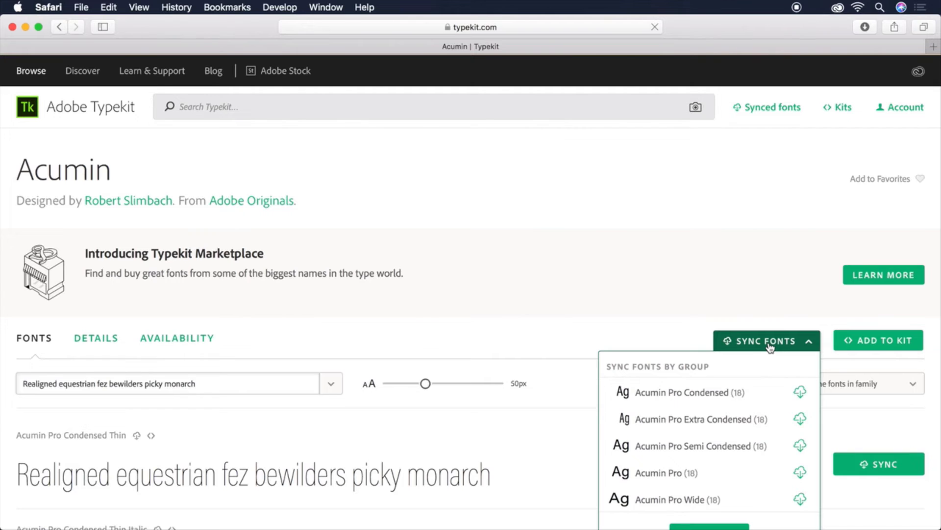
scroll(770, 347, "down", 4)
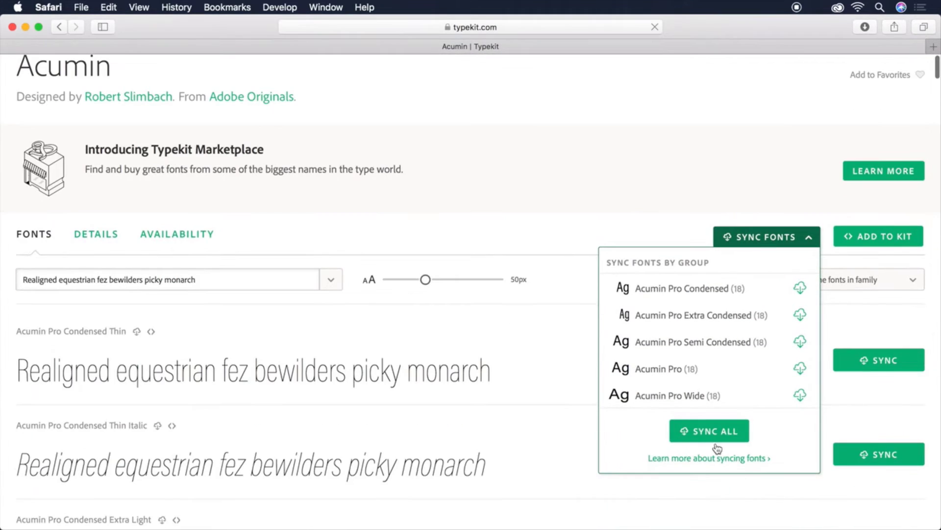
left_click(715, 439)
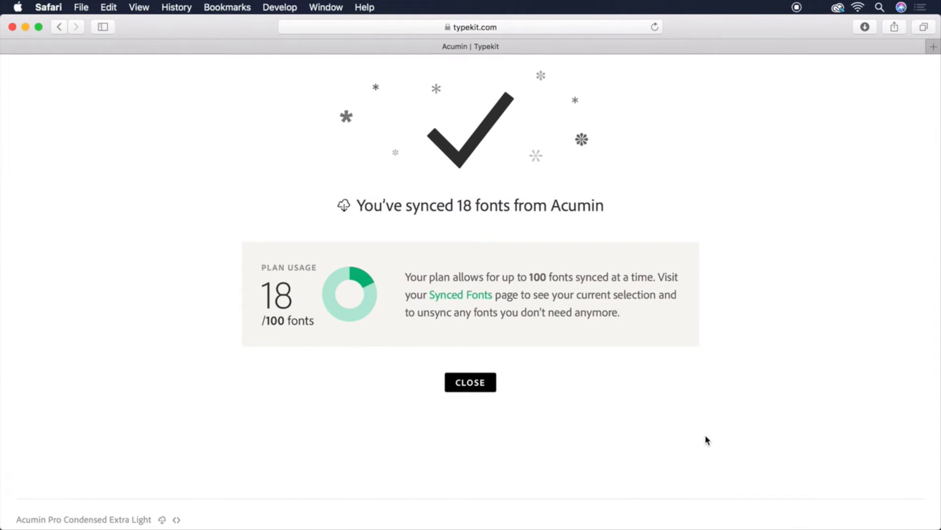
left_click(478, 386)
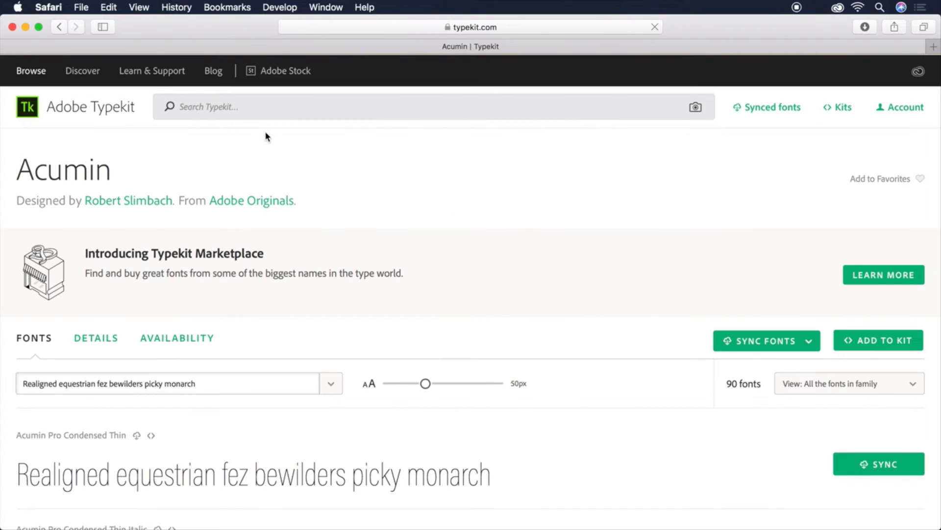
Search Typekit for "calluna" and sync the Calluna Regular font
left_click(259, 109)
type("ca")
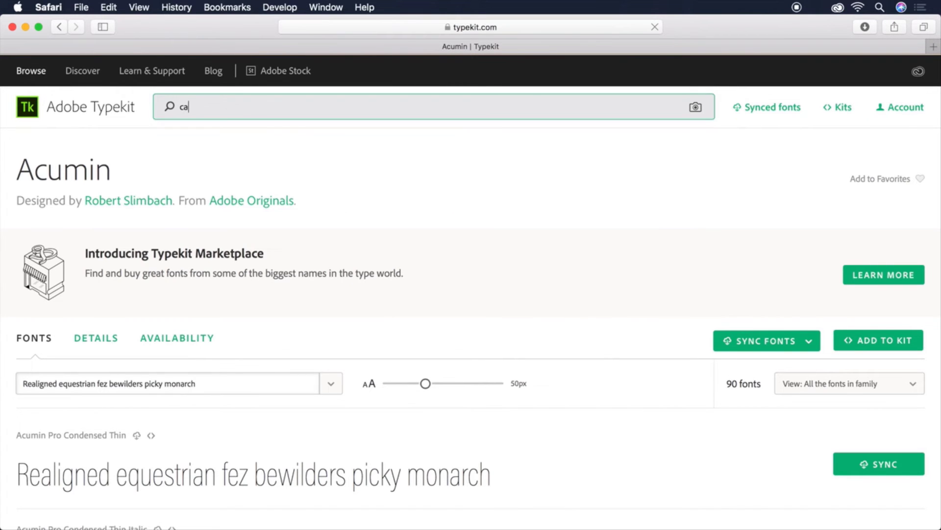
type("lluna")
key("Return")
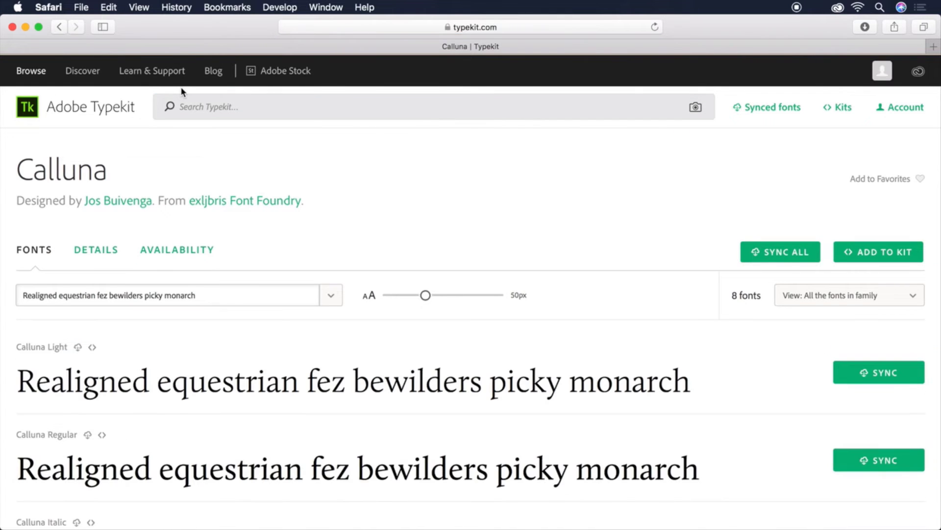
left_click(879, 468)
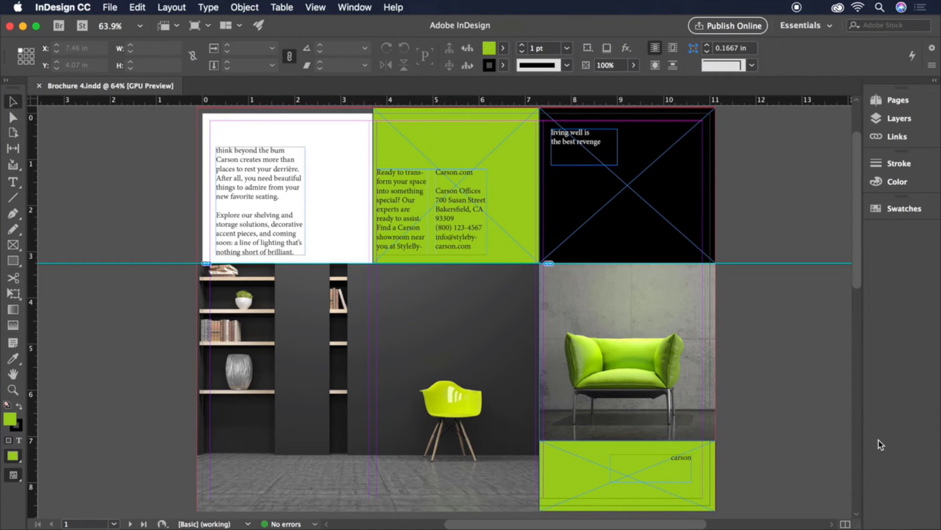
Filter the font list to Typekit fonts and set the tagline "living well is the best revenge" in Acumin Pro SemiCondensed Light
double_click(580, 142)
left_click_drag(607, 142, 545, 137)
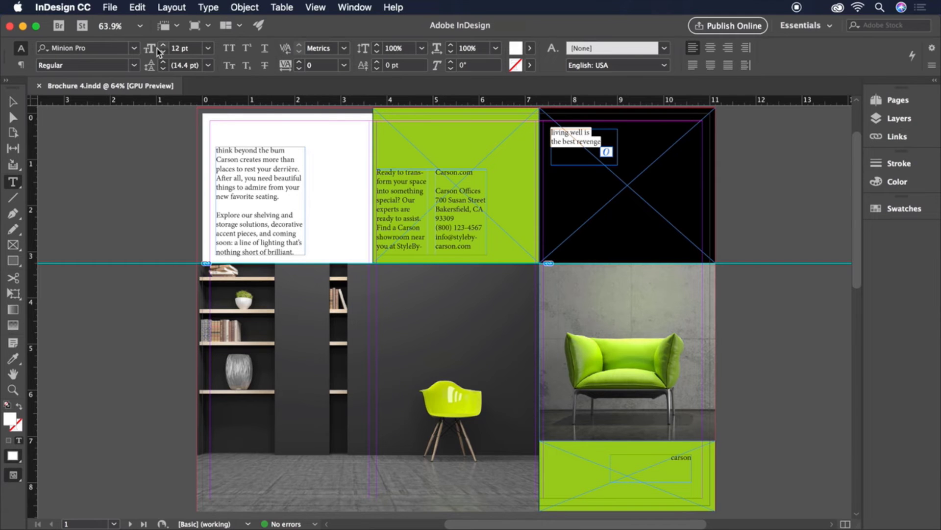
left_click(135, 49)
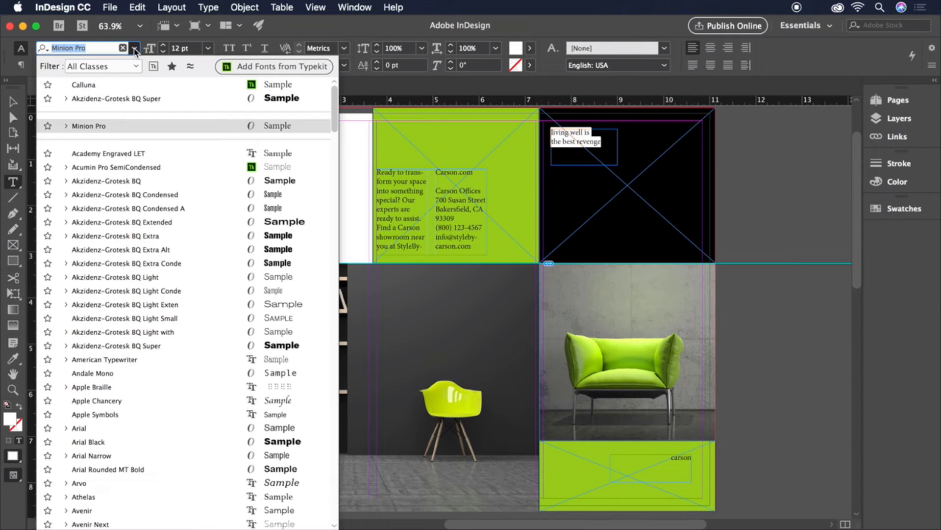
left_click(154, 70)
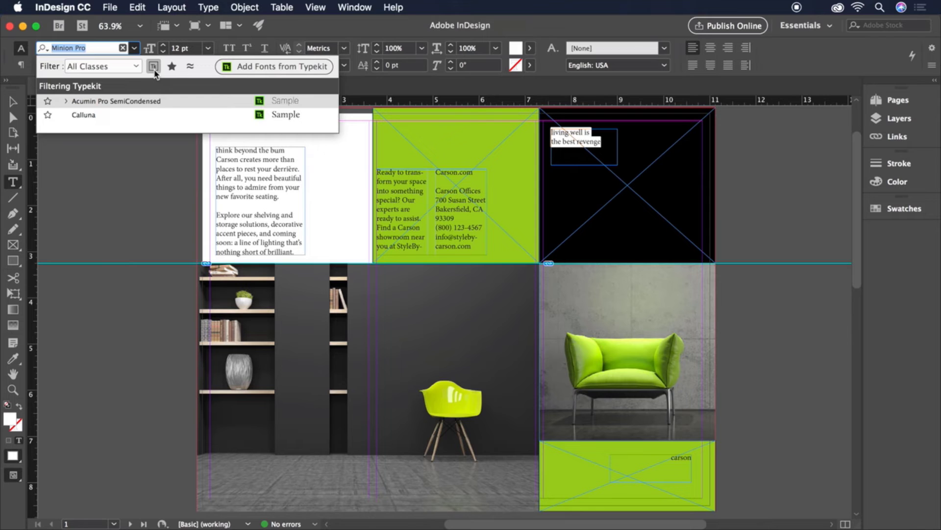
left_click(112, 101)
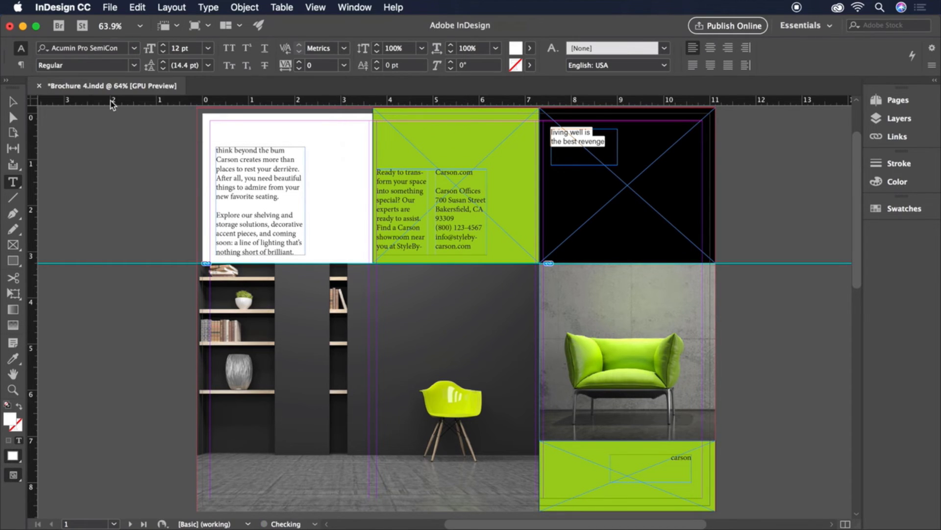
left_click(133, 65)
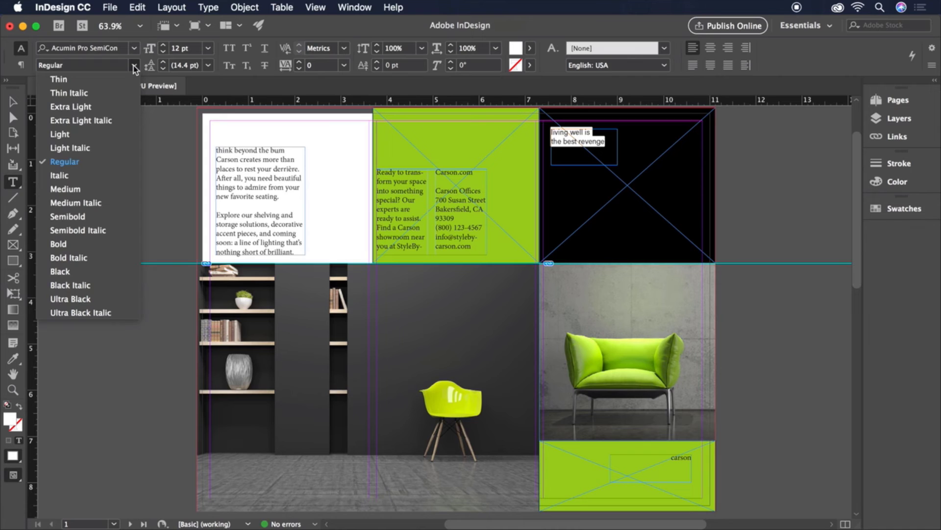
left_click(75, 133)
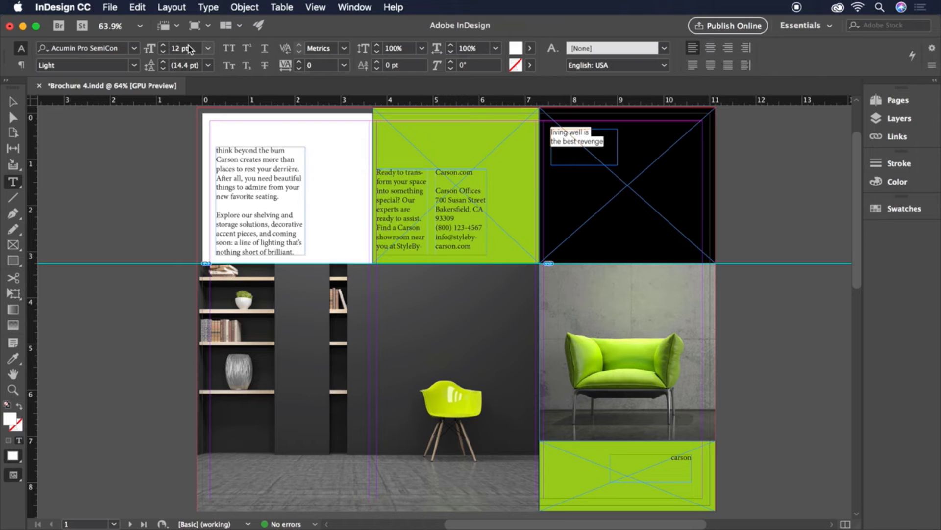
Set the leading of the tagline in the black panel to 14 pt
left_click(188, 64)
key("BackSpace")
key("BackSpace")
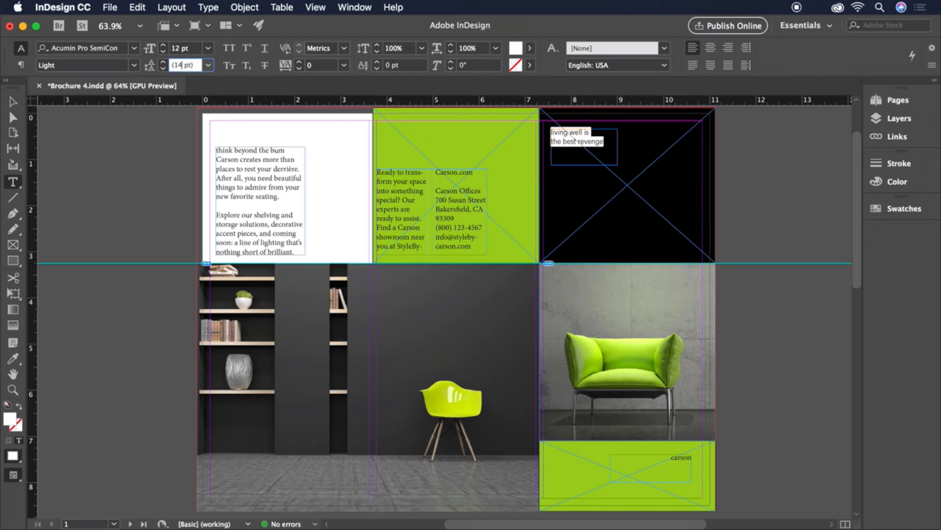
key("Return")
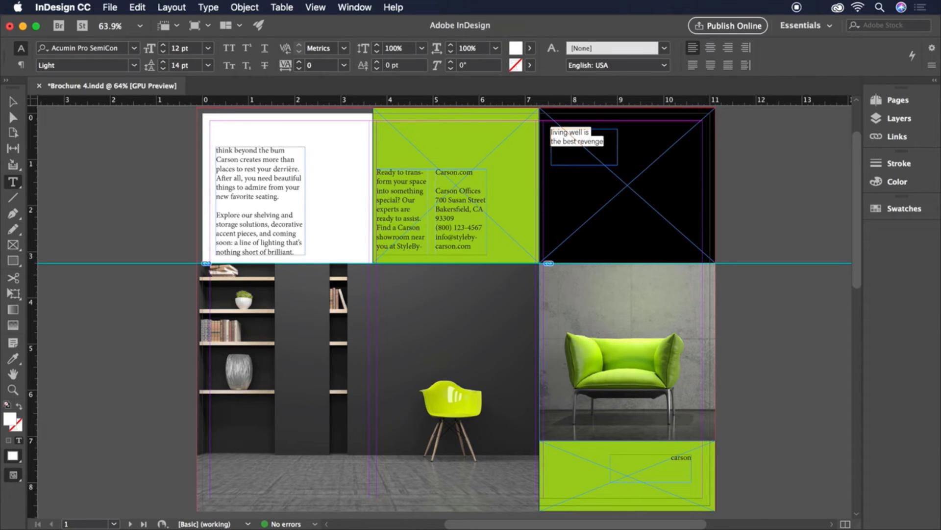
Set the word "carson" in the green box below the sofa in Calluna at 22 pt
double_click(674, 456)
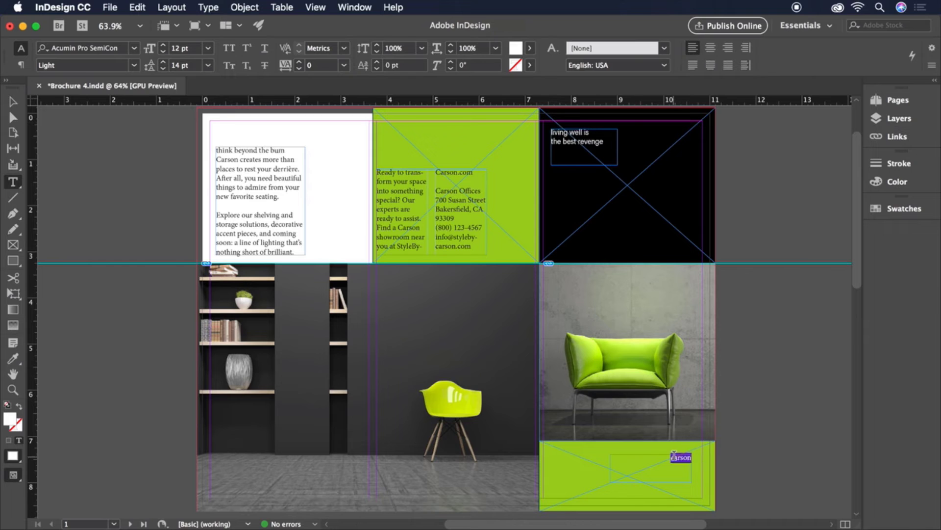
left_click(134, 48)
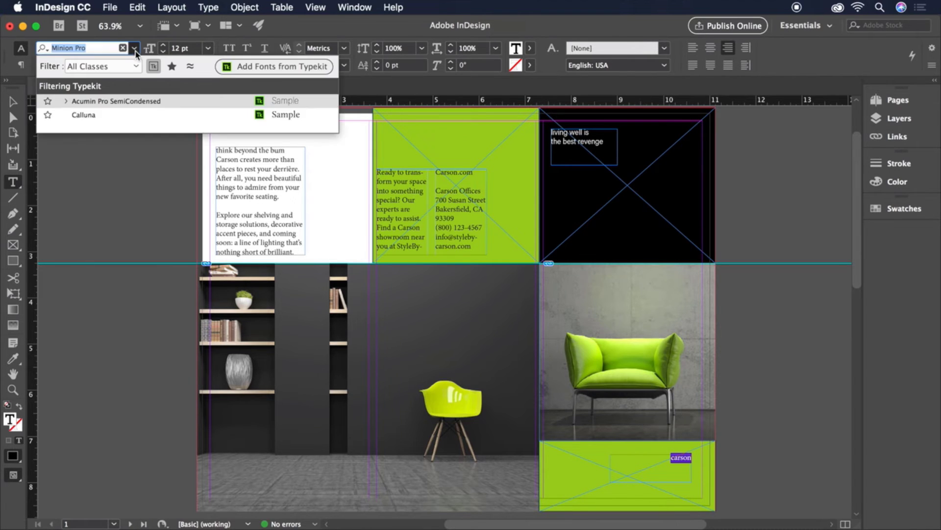
left_click(118, 117)
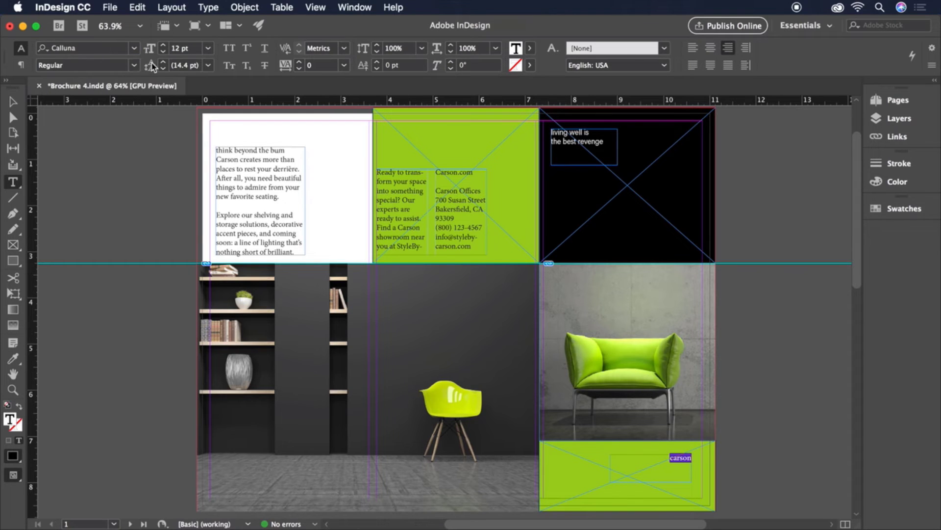
left_click(180, 48)
type("22")
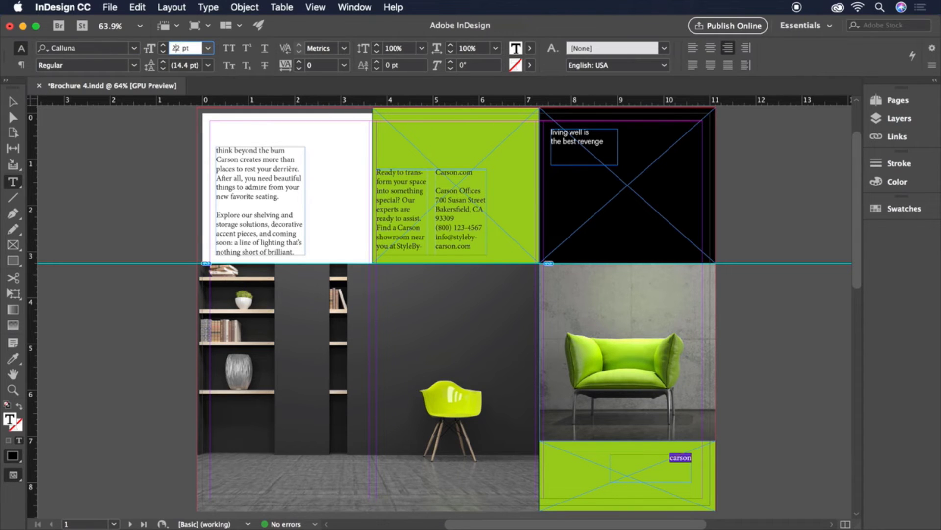
key("Return")
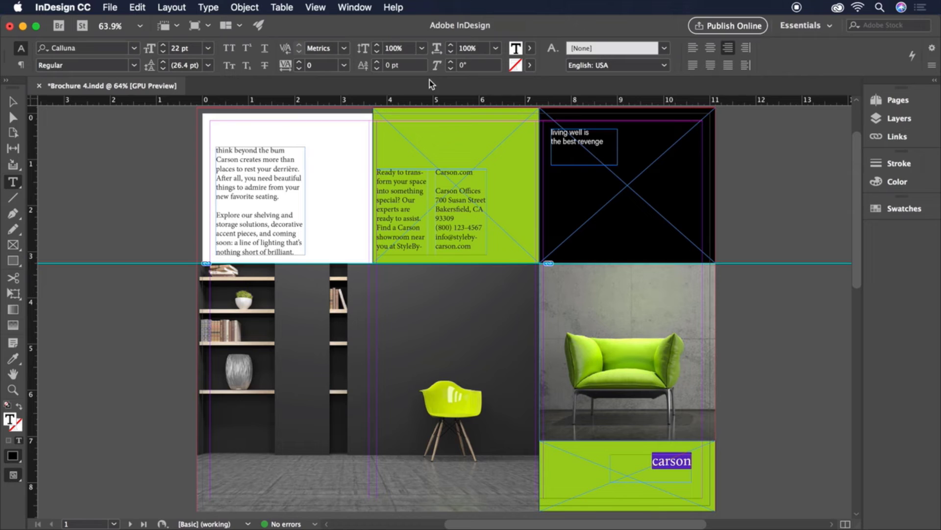
Fill the "carson" text with the [Paper] swatch
left_click(530, 48)
left_click(427, 118)
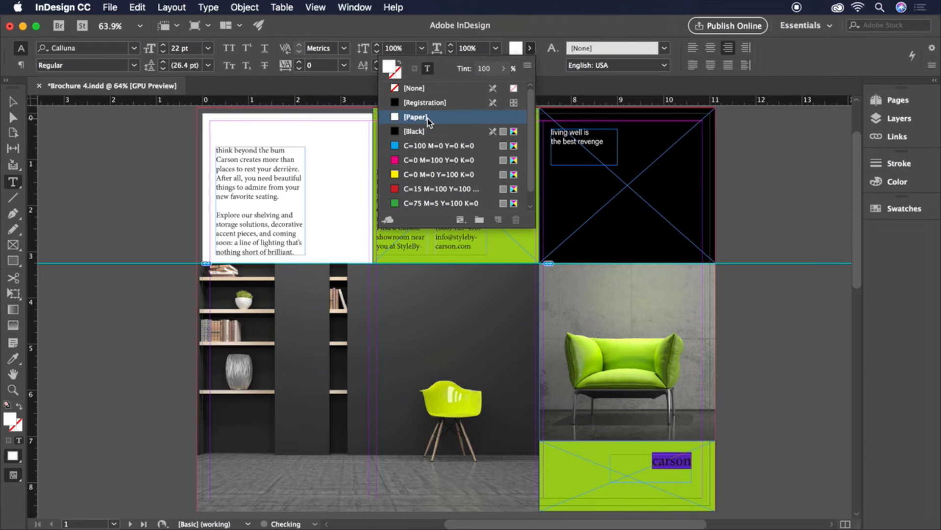
left_click(529, 50)
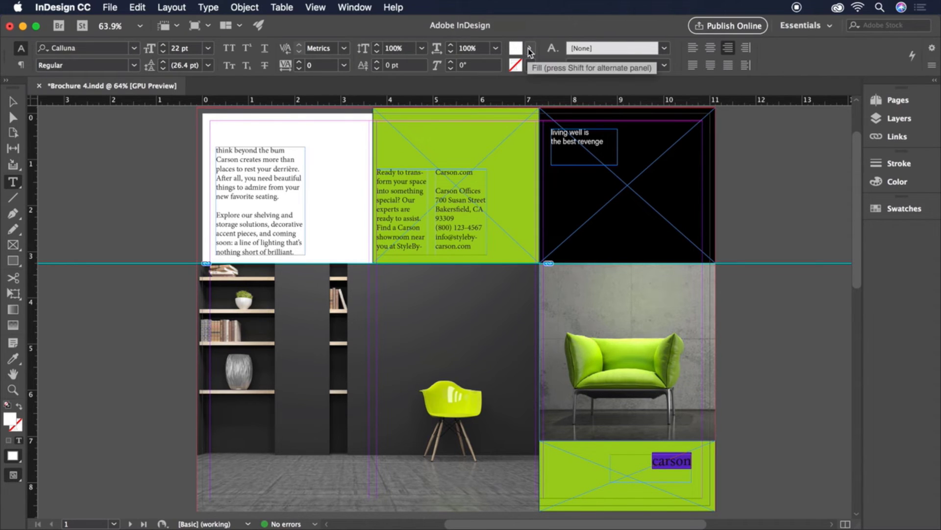
Set the heading "think beyond the bum" in the white panel in Acumin Pro SemiCondensed Light
triple_click(273, 149)
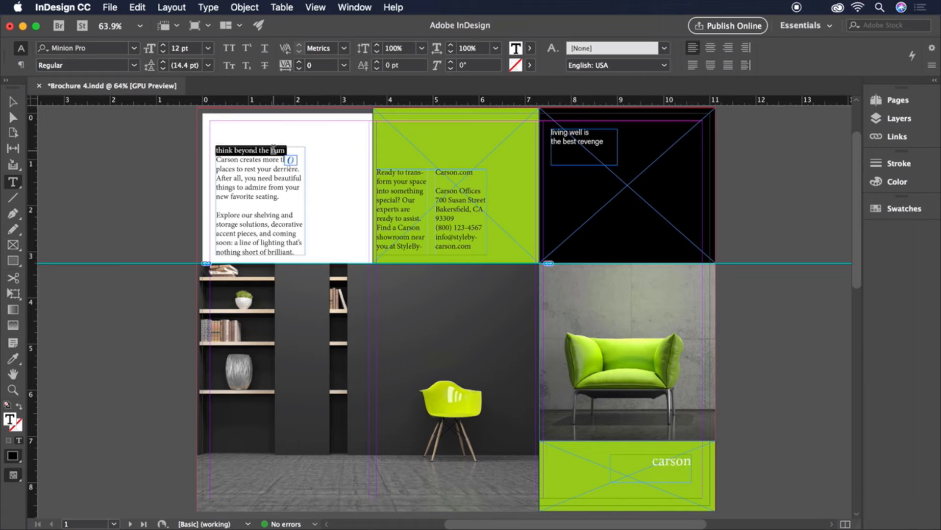
left_click(137, 47)
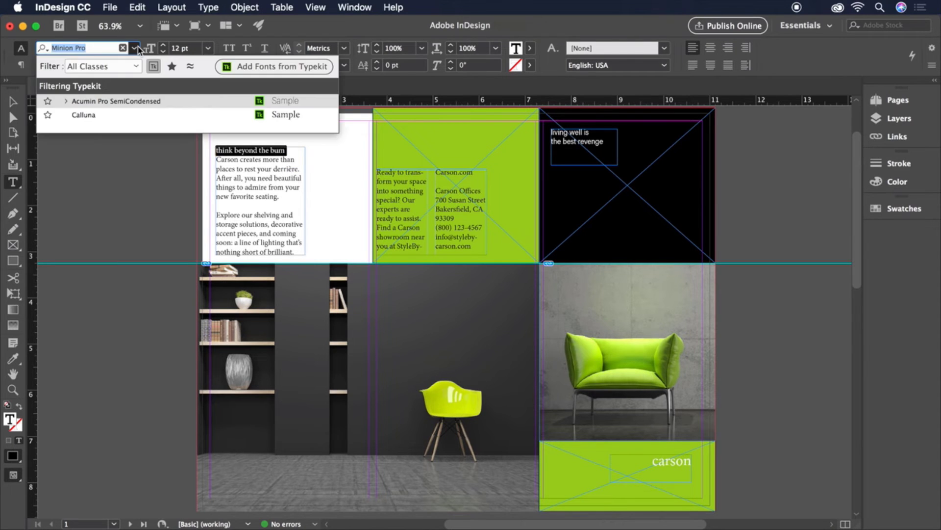
left_click(138, 99)
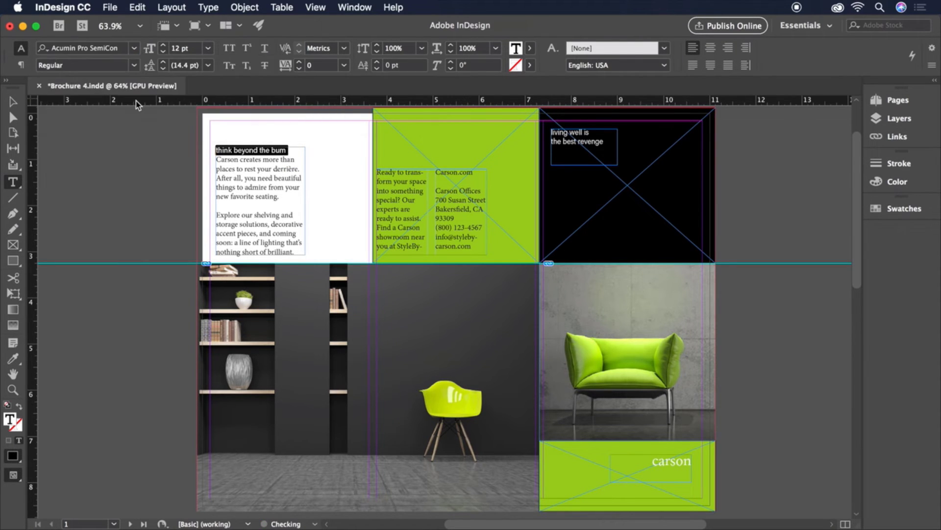
left_click(136, 62)
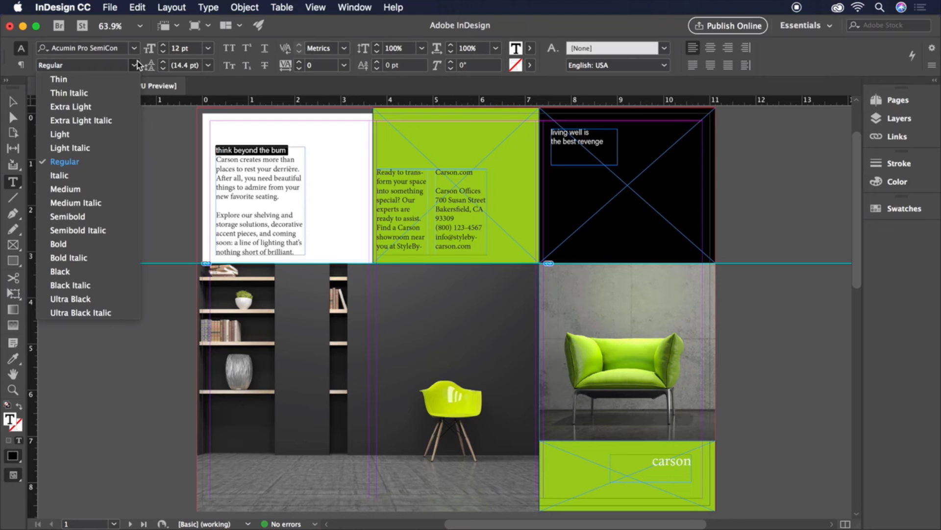
left_click(59, 135)
Set the leading of the "think beyond the bum" heading to 15 pt
left_click(189, 63)
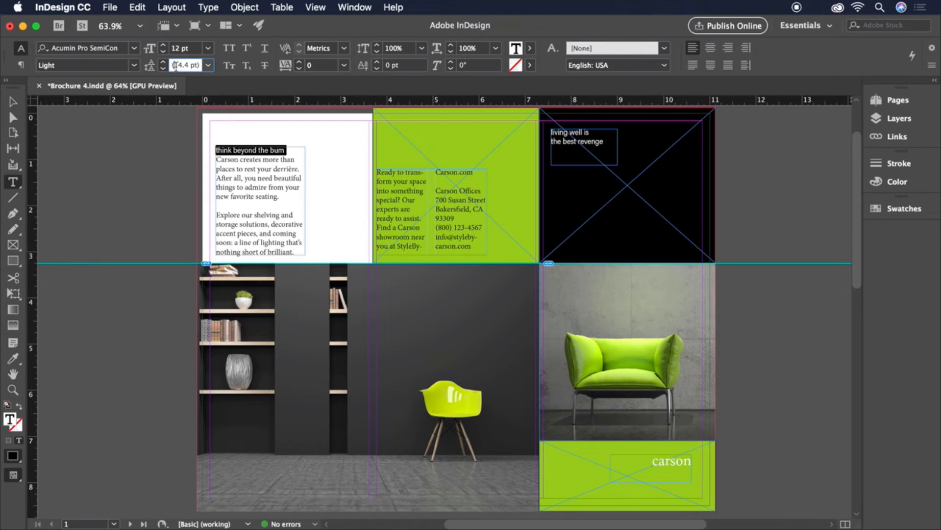
double_click(189, 62)
type("1")
type("5")
key("Return")
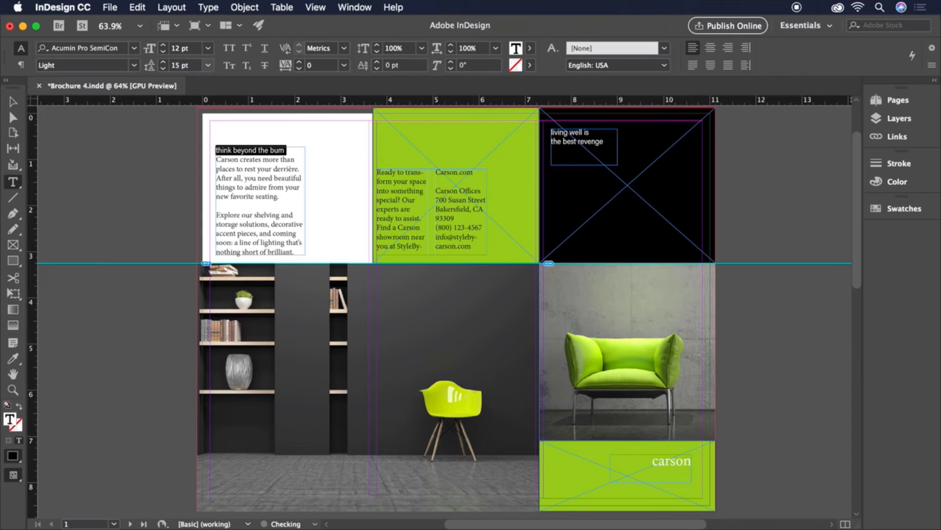
Set the two body paragraphs below the "think beyond the bum" heading in Calluna at 9.5 pt with 14 pt leading
left_click_drag(216, 160, 302, 252)
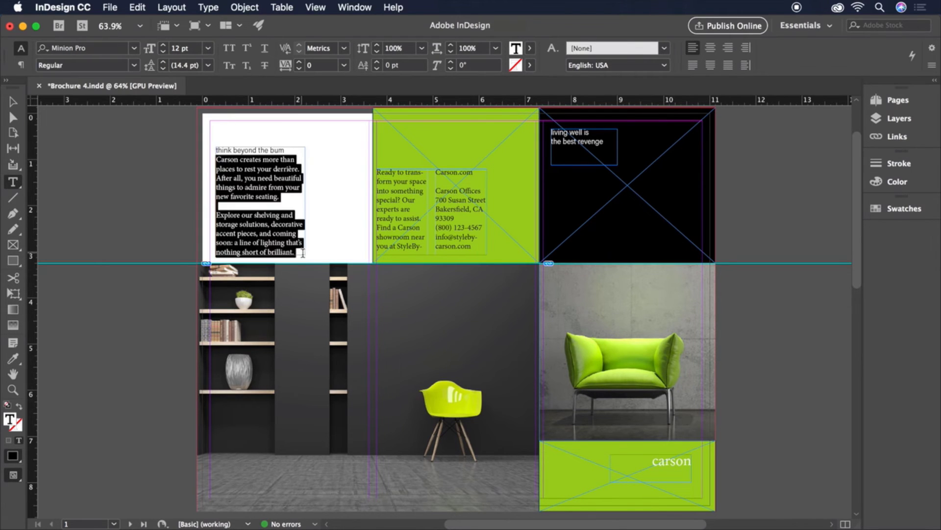
left_click(134, 48)
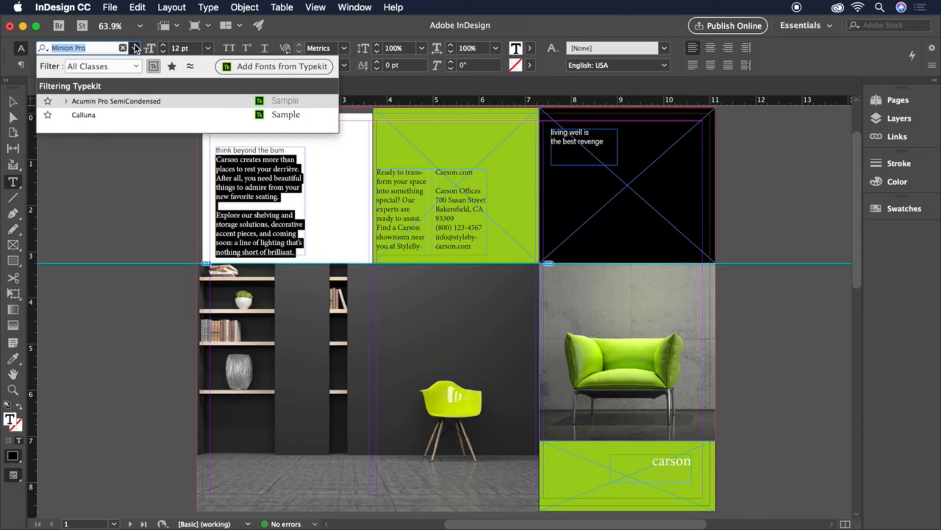
left_click(115, 112)
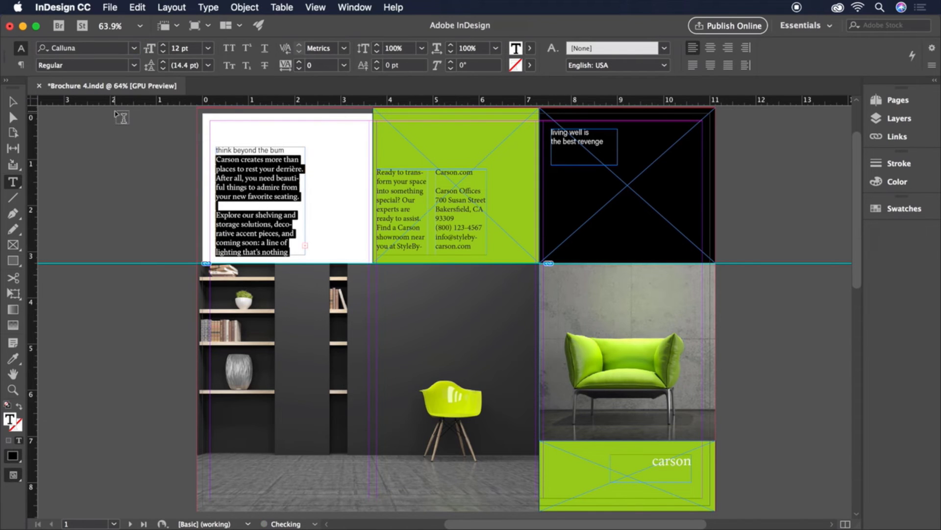
double_click(175, 48)
type("9")
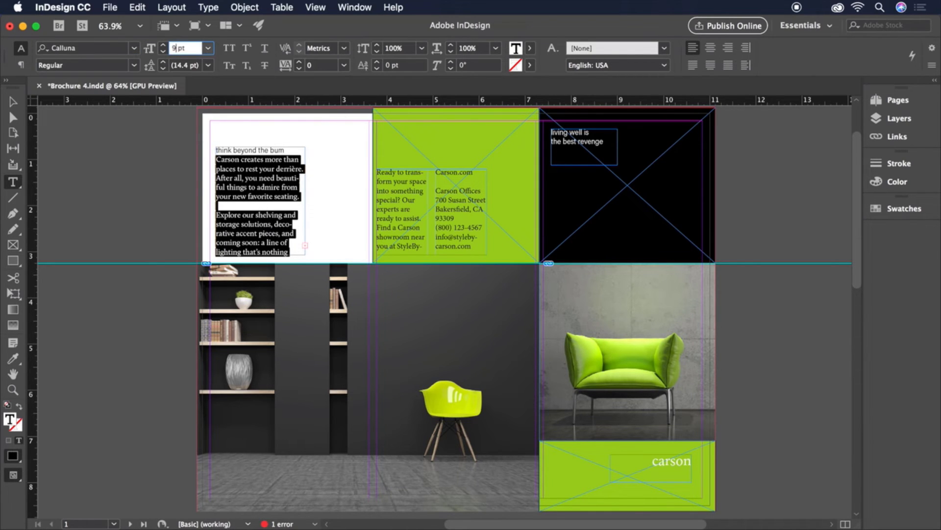
type(".5")
key("Return")
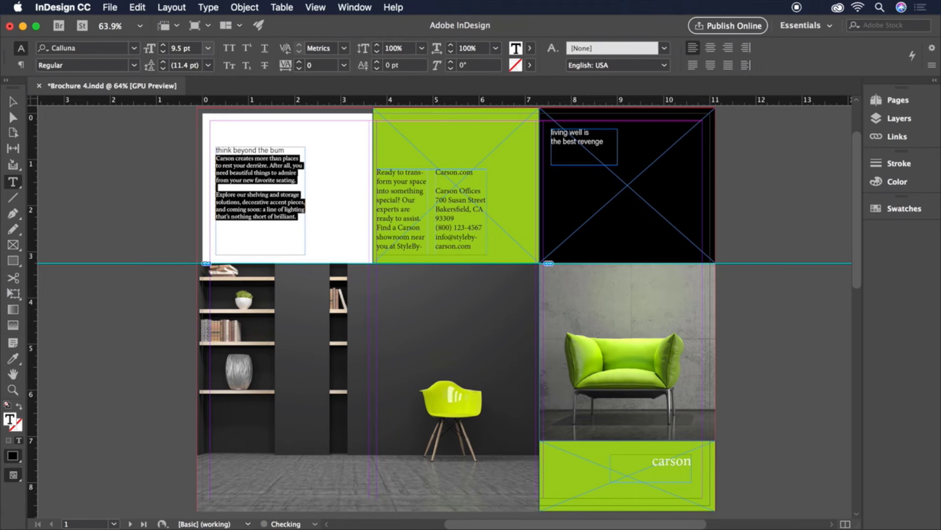
double_click(184, 65)
type("14")
Set the two-column contact text in the green panel in Acumin Pro SemiCondensed Light
left_click_drag(377, 170, 480, 246)
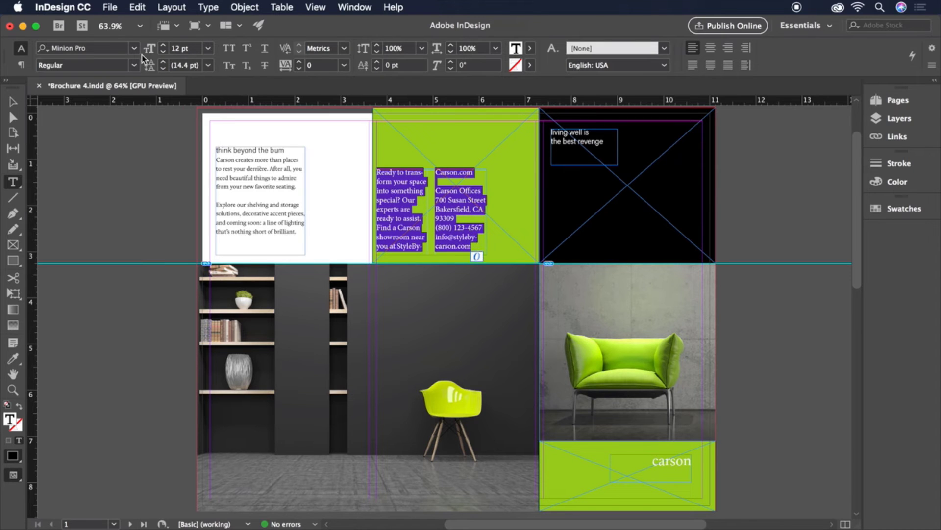
left_click(134, 48)
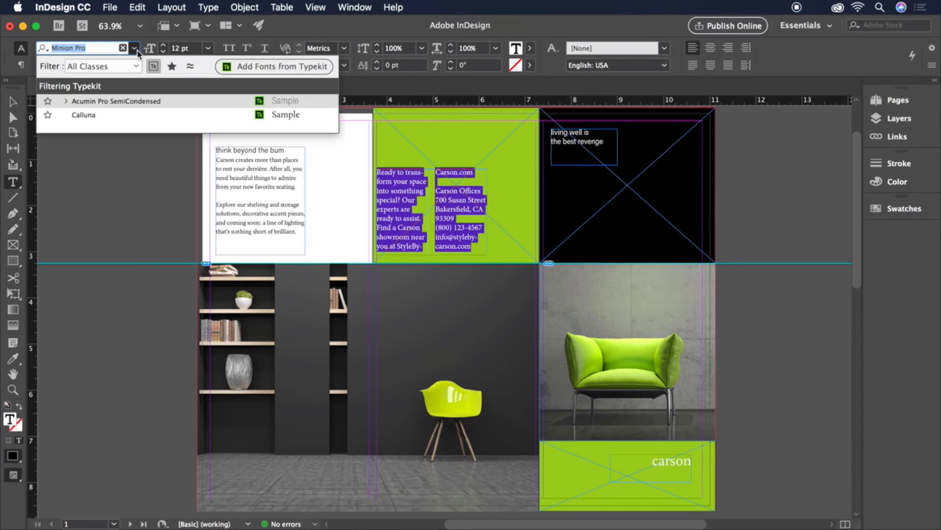
left_click(131, 101)
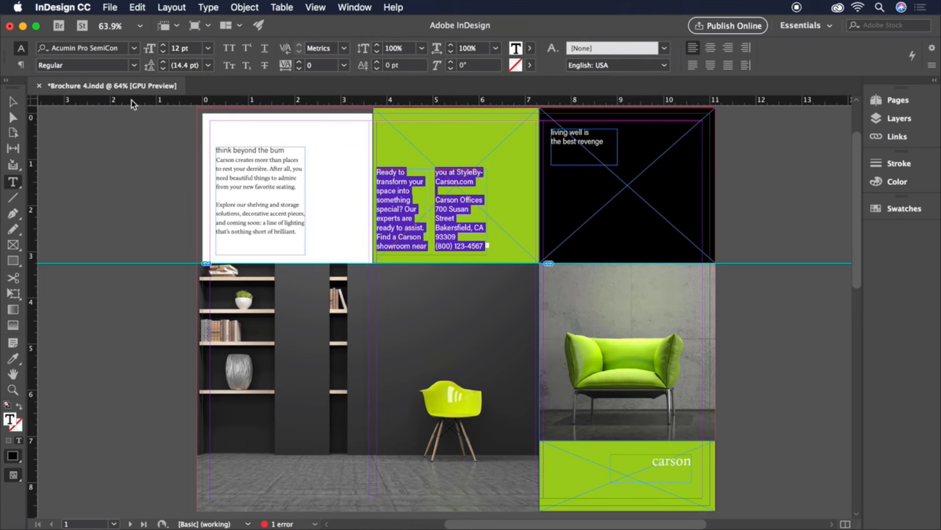
left_click(133, 64)
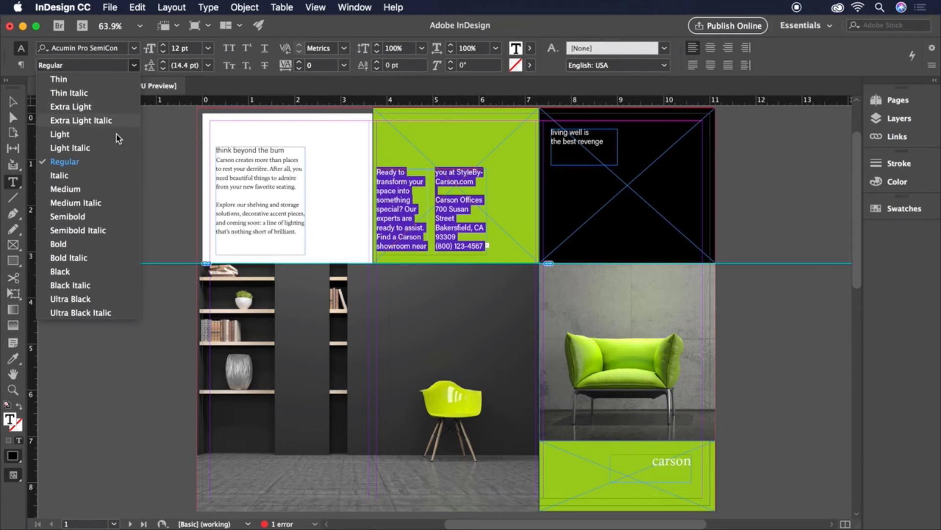
left_click(66, 138)
Set the green panel's contact text to 10 pt with 15 pt leading
left_click(178, 49)
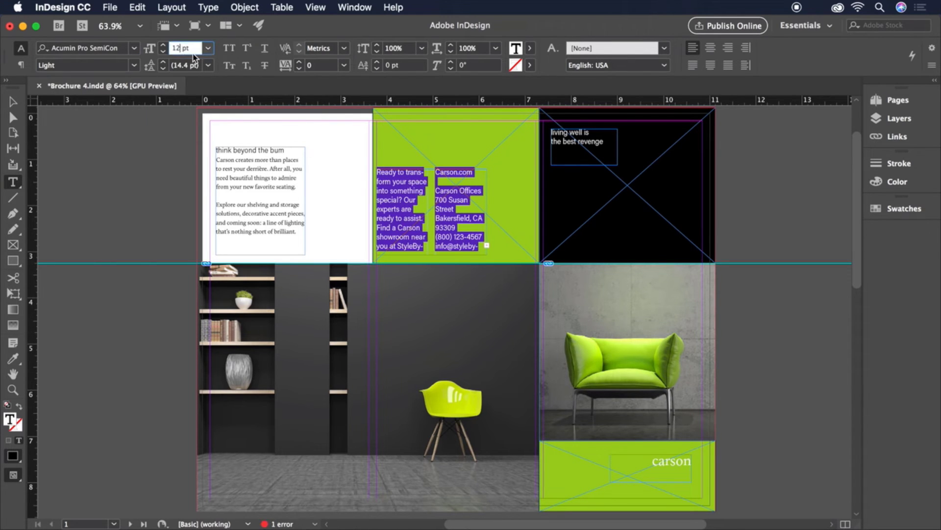
type("10")
left_click(190, 66)
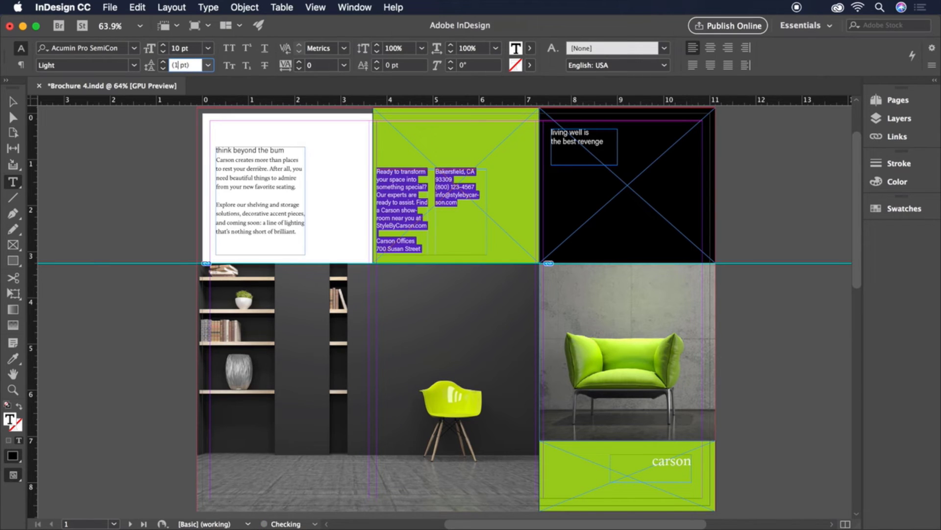
type("15")
key("Return")
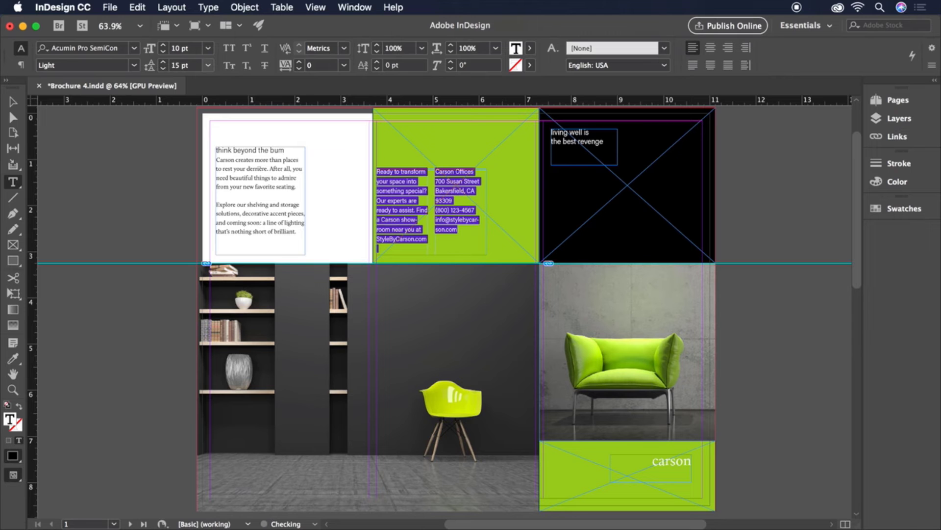
Set the entire three-column body story on page 2 in Calluna
scroll(398, 212, "down", 10)
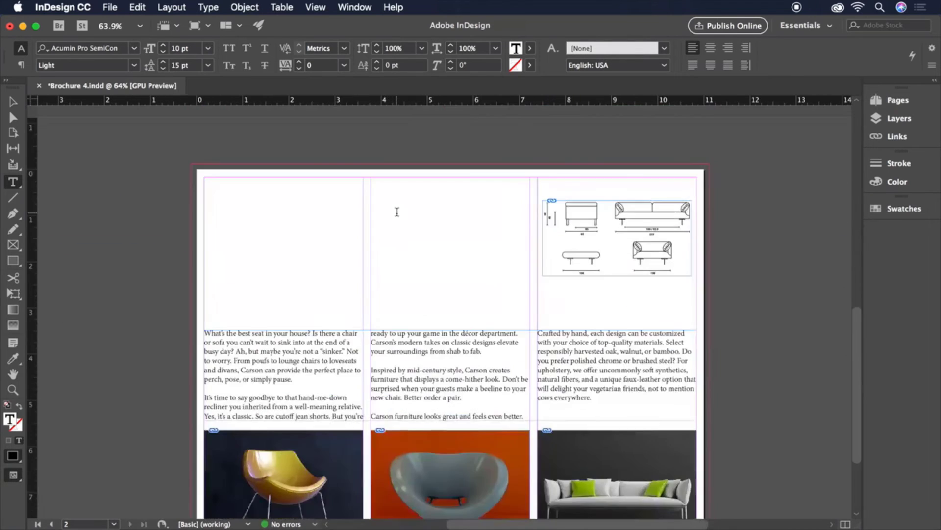
scroll(398, 212, "down", 3)
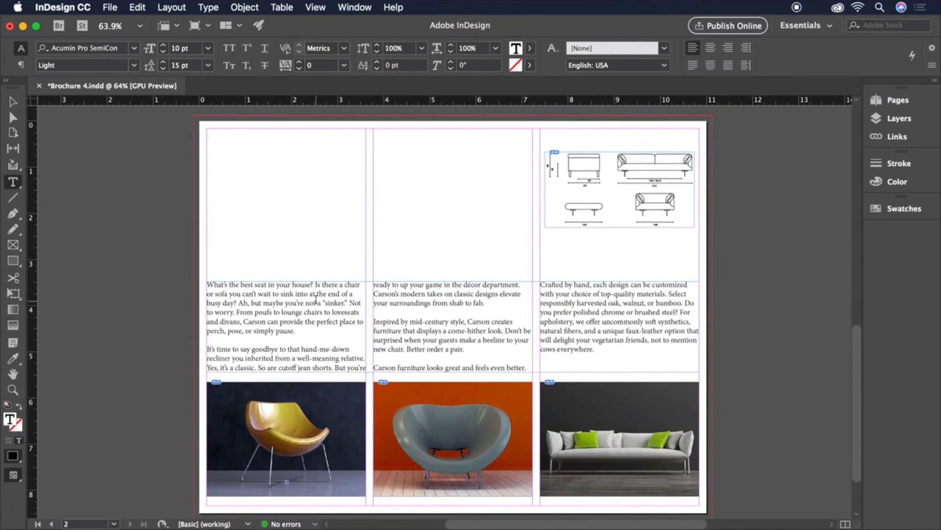
left_click(316, 298)
key("ctrl+a")
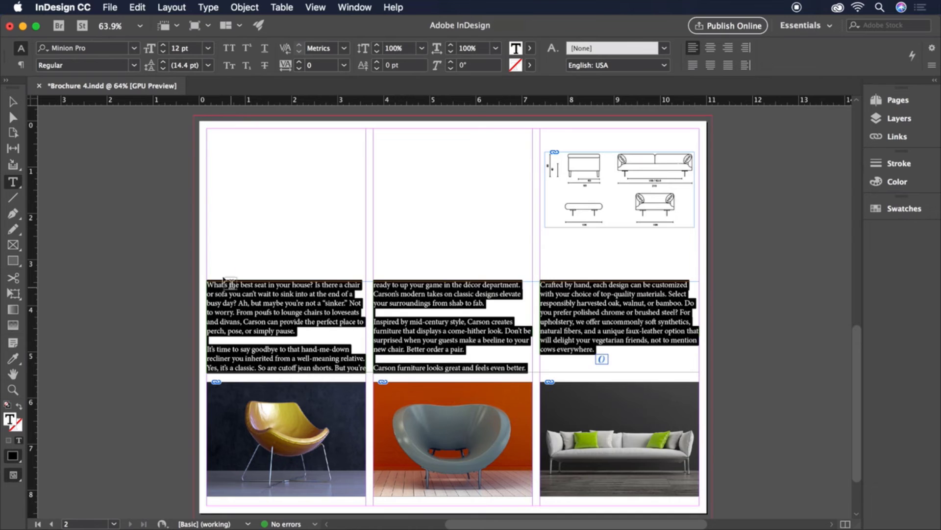
left_click(131, 47)
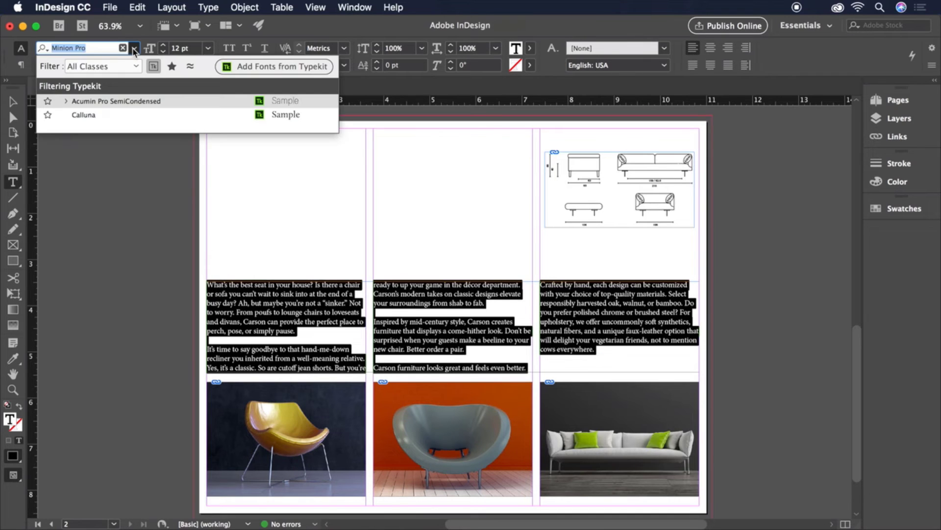
left_click(106, 116)
Set the page 2 body story to 9.5 pt with 14 pt leading and save the document
double_click(178, 48)
type("1")
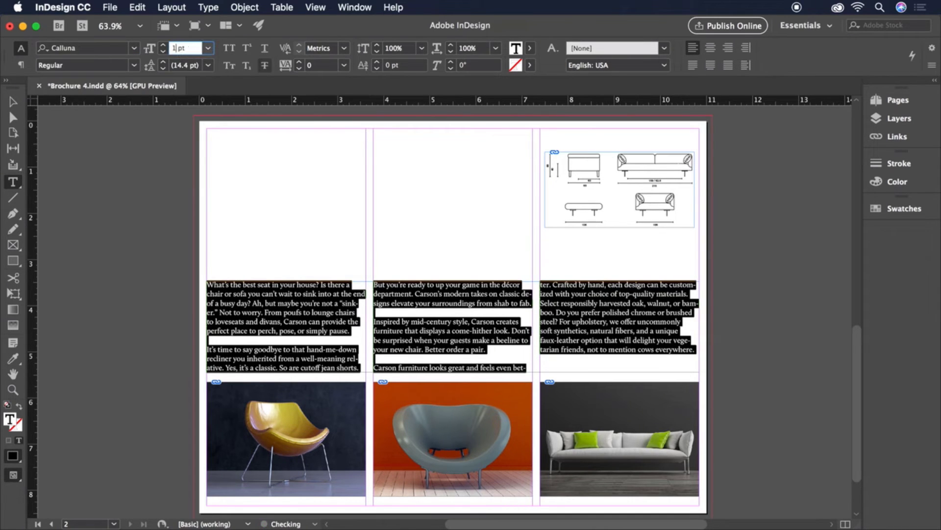
key("BackSpace")
type("9.5")
key("Return")
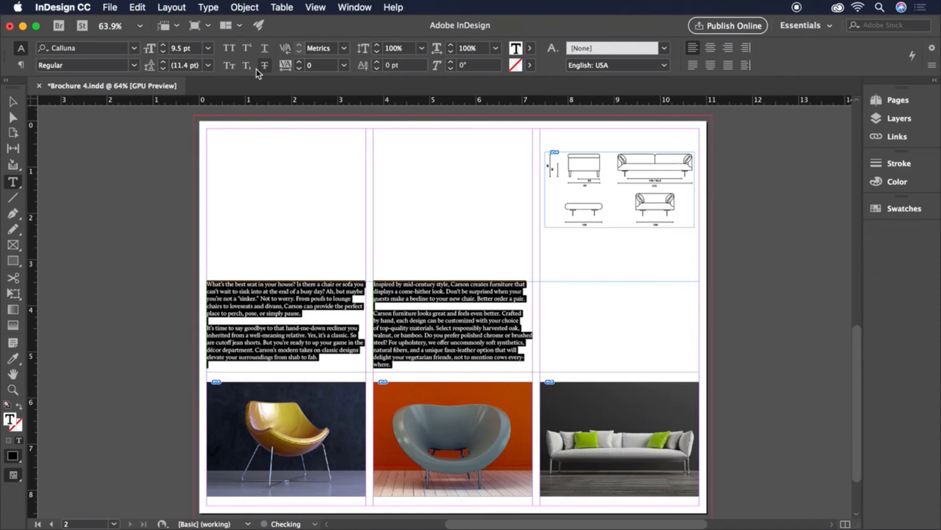
double_click(185, 65)
type("11")
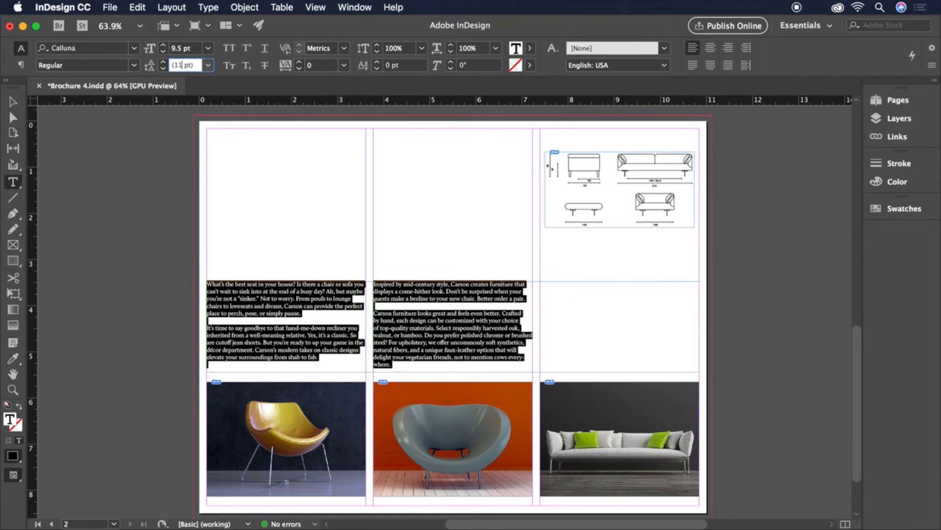
type("4")
key("Return")
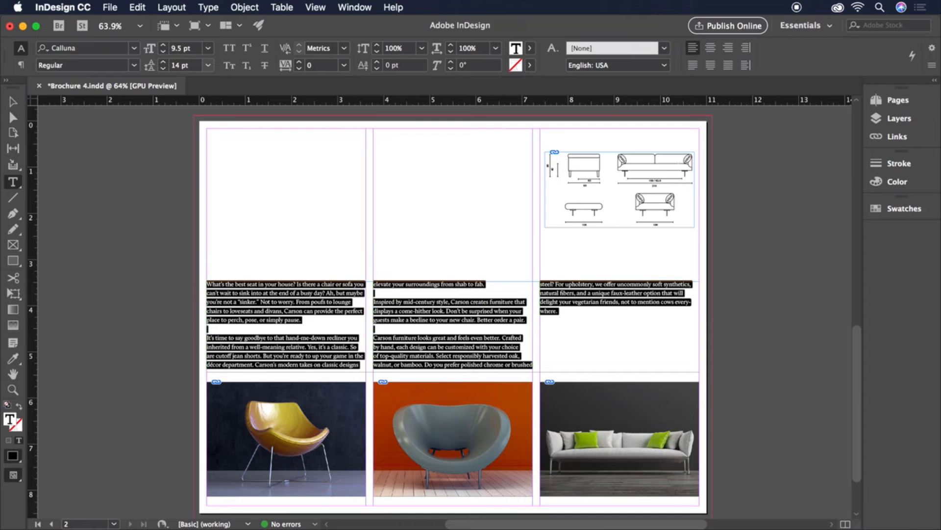
left_click(110, 7)
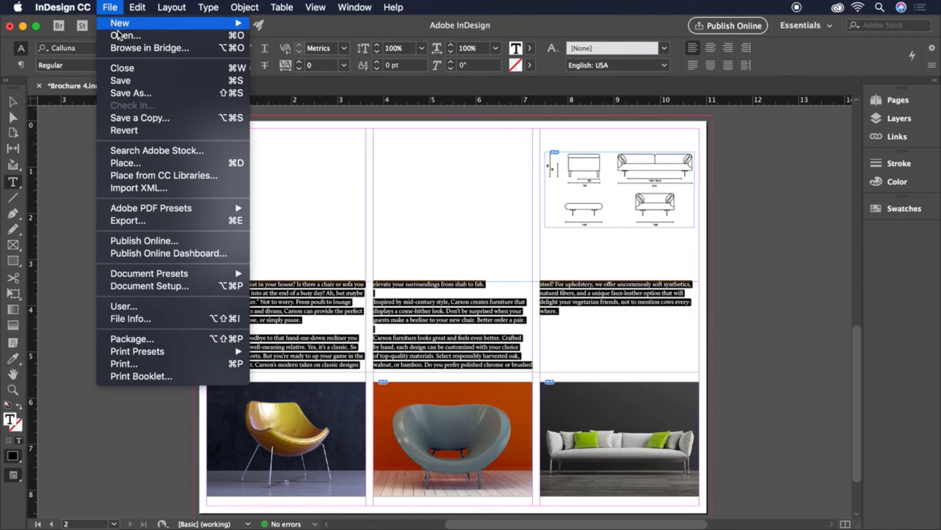
left_click(131, 80)
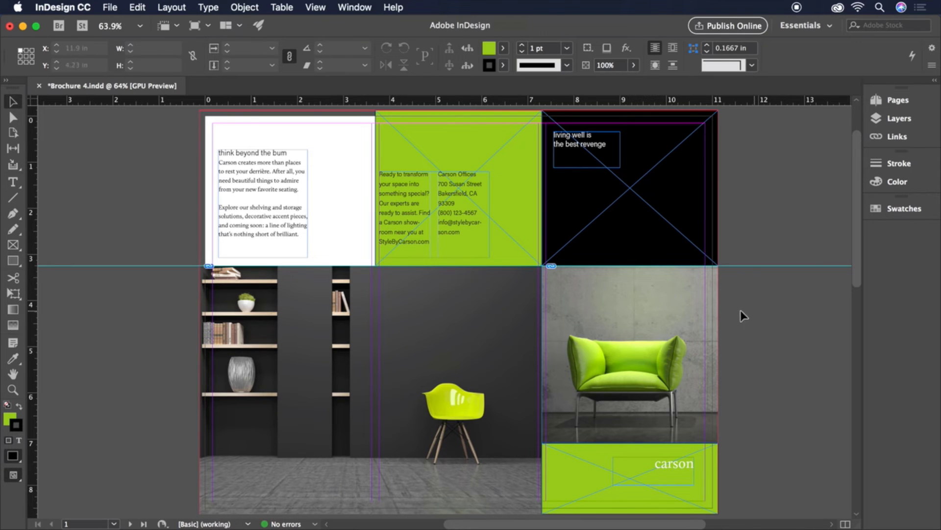
Place Carson-logo.ai beside the contact text in the green panel on page 1, about 0.9 in wide and 1.32 in high
left_click(110, 8)
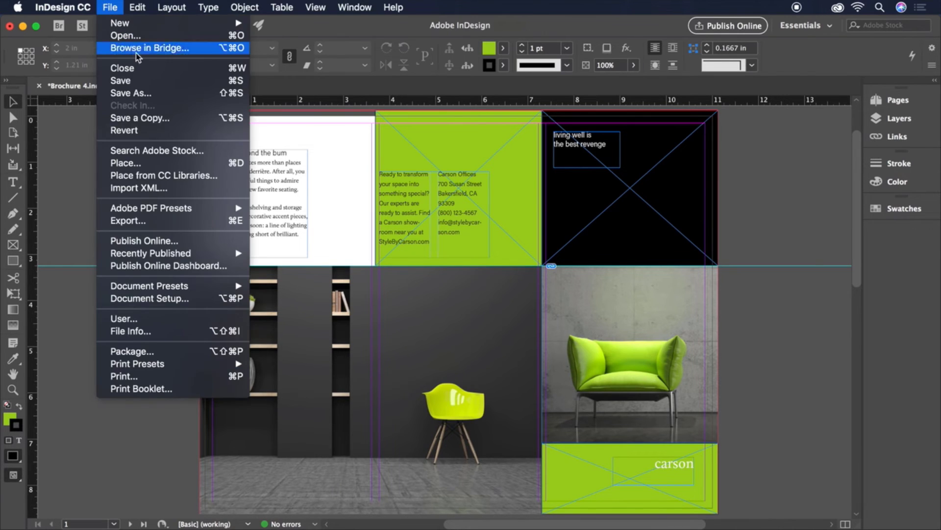
left_click(145, 165)
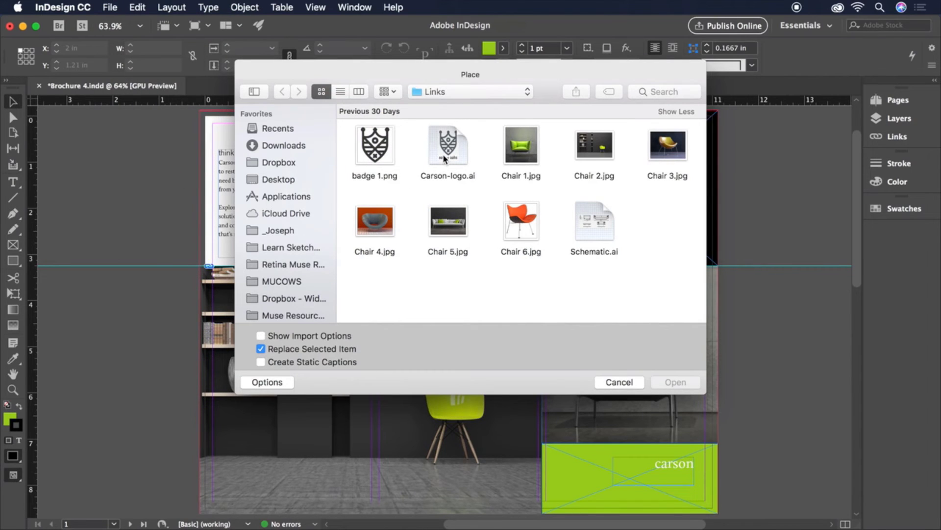
double_click(442, 156)
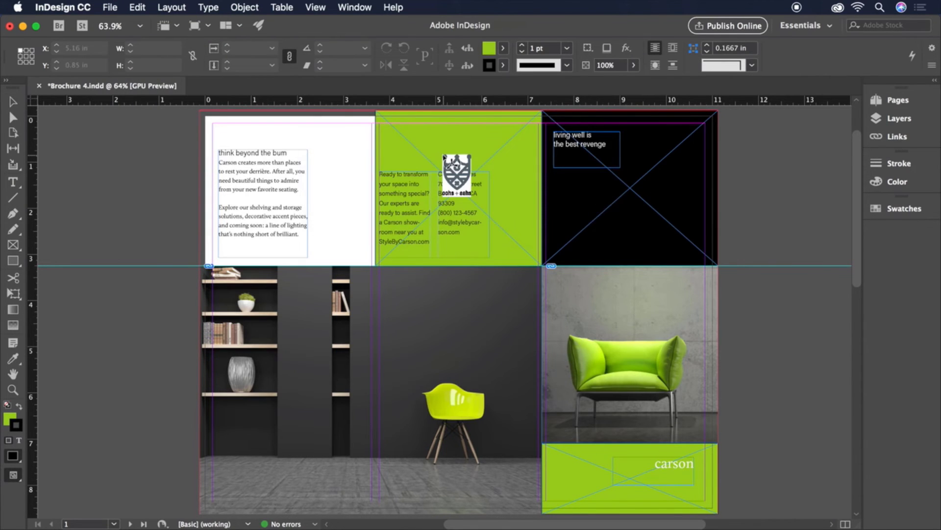
left_click_drag(444, 156, 528, 238)
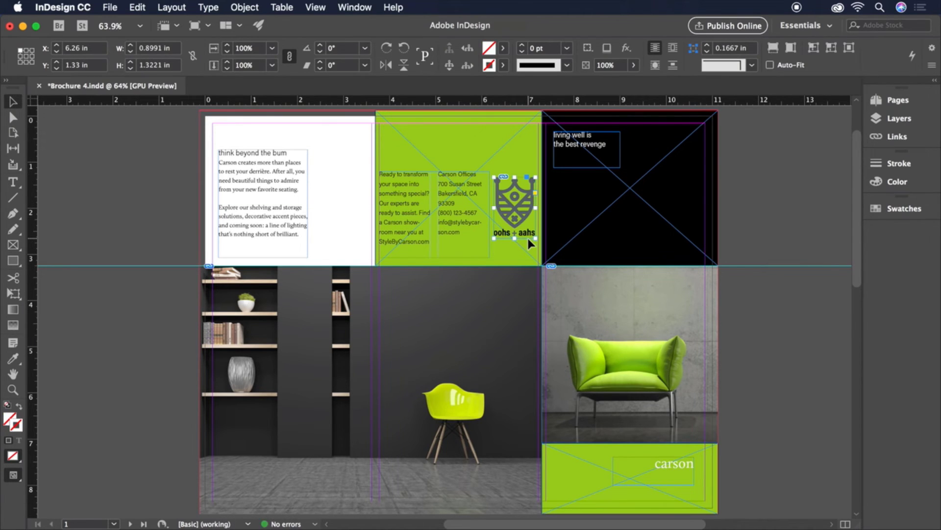
Add a horizontal guide at the green panel's last text line and lower the white panel text frame's upper edge to 0.89 in
left_click(471, 231)
left_click(290, 215)
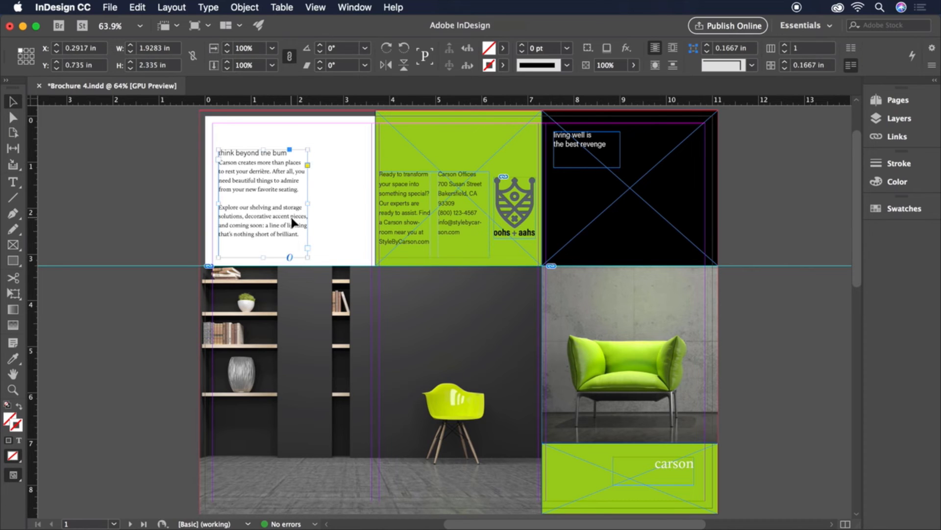
left_click(475, 237)
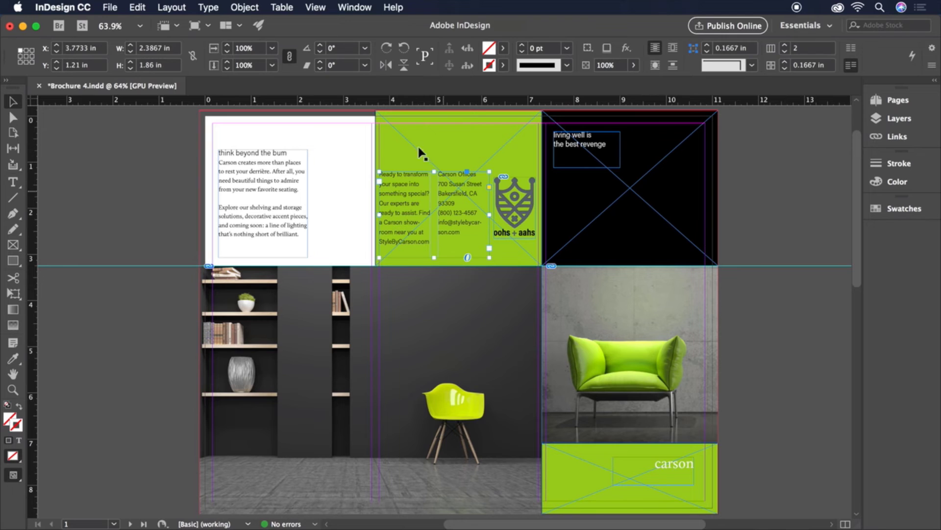
left_click_drag(386, 102, 411, 245)
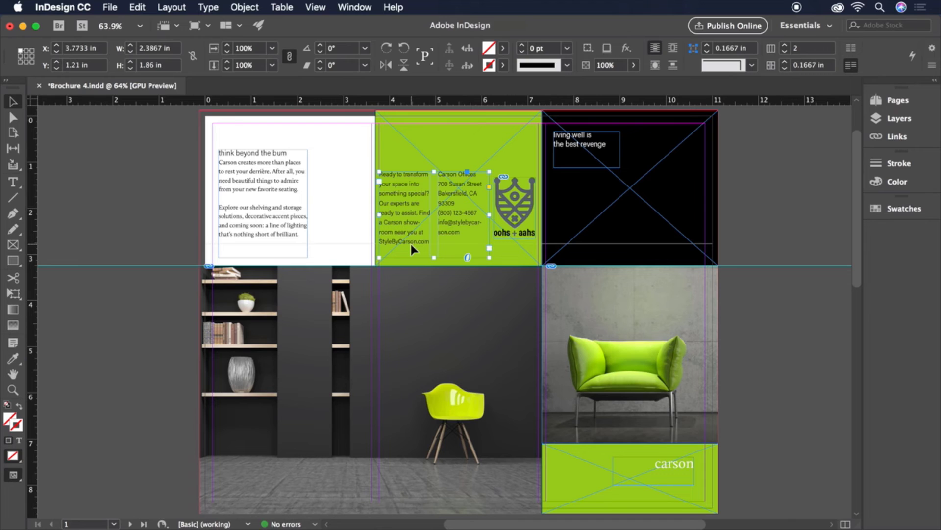
left_click(283, 198)
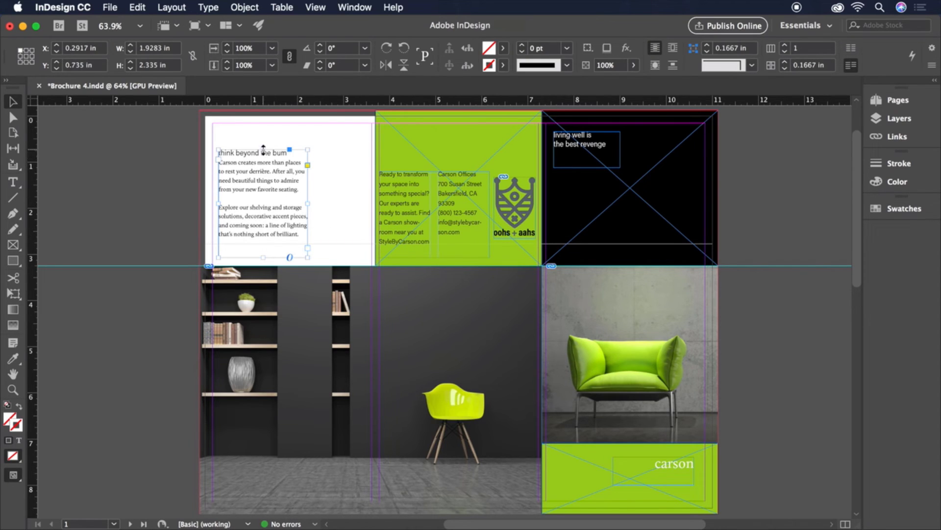
left_click_drag(263, 149, 264, 155)
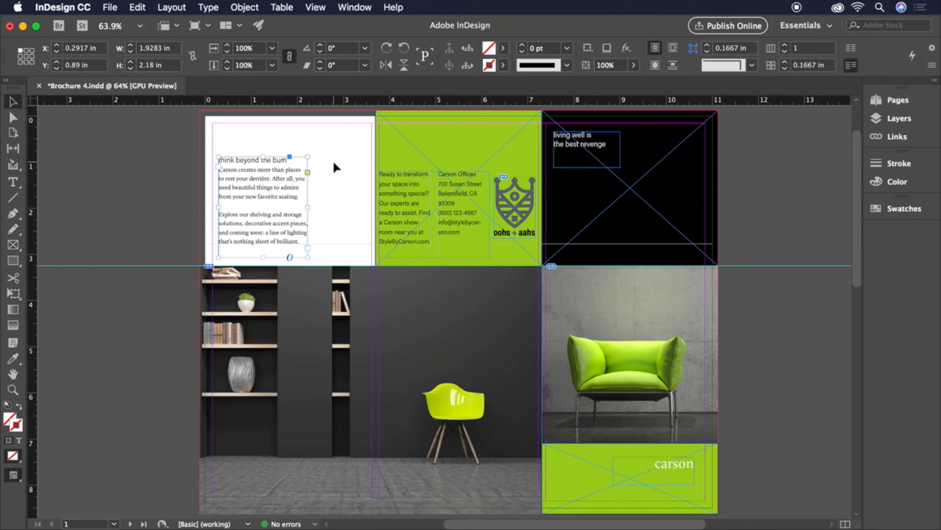
Set the stroke of the two green background rectangles on page 1 to [None]
left_click(463, 133)
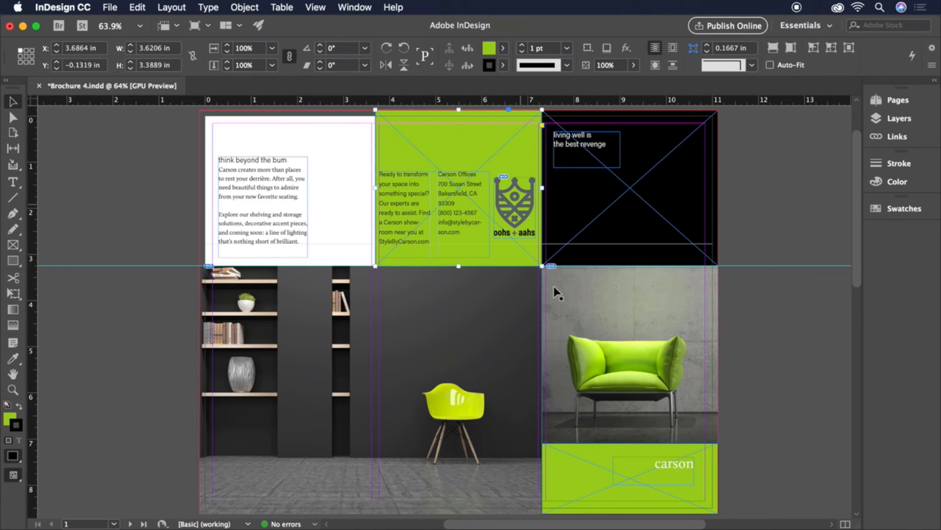
left_click(585, 481, "shift")
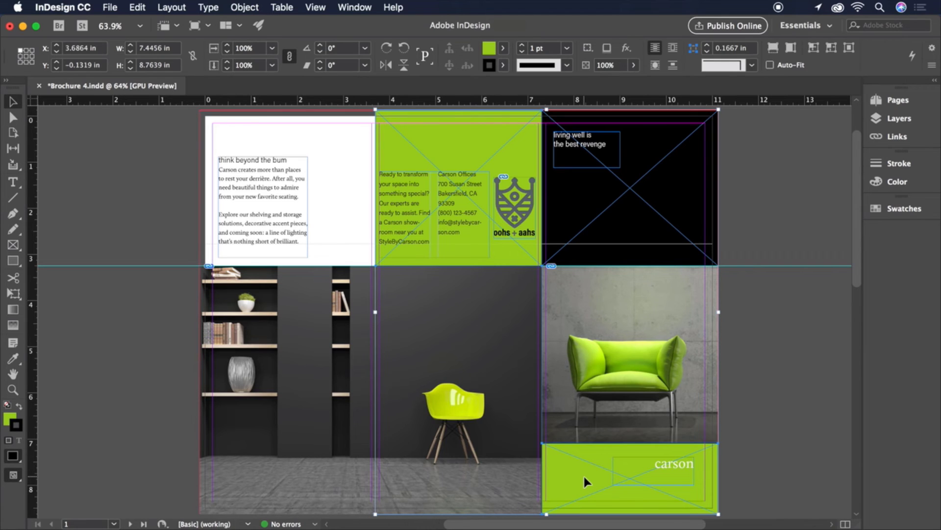
left_click(503, 67)
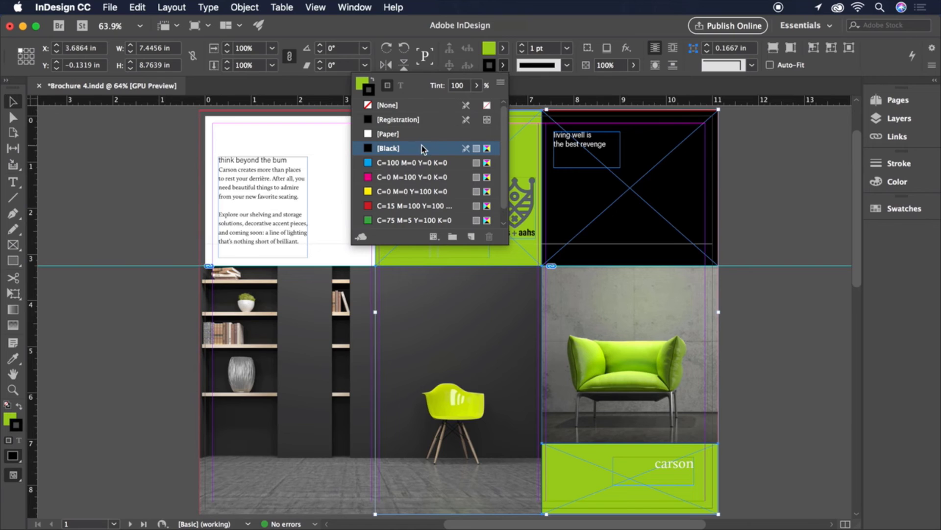
left_click(398, 106)
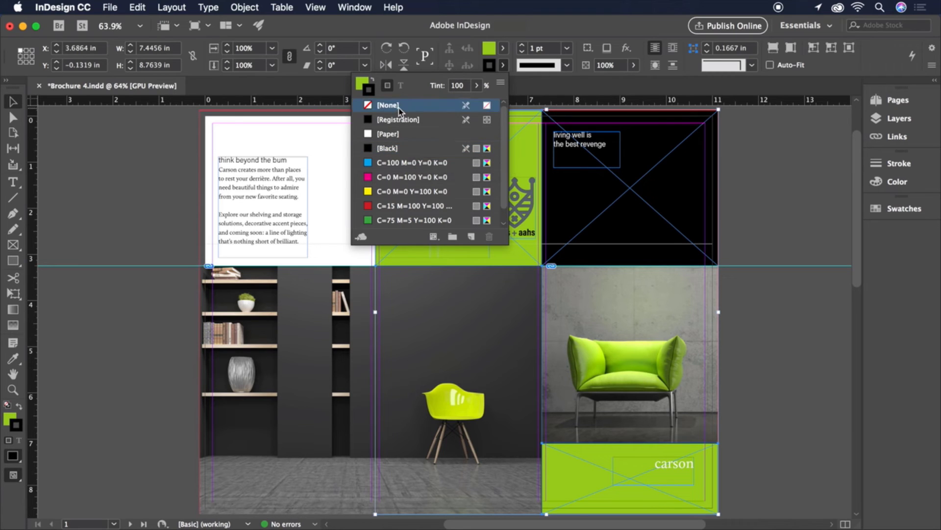
left_click(156, 179)
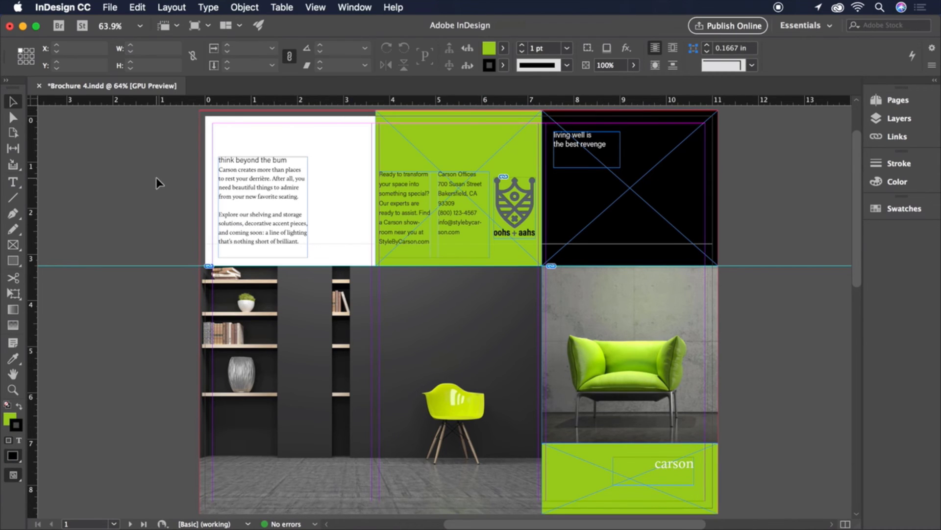
Draw a horizontal 0.5 pt line across page 2 between the side margins, about 10.68 in long, at about Y 2.7 in
scroll(156, 178, "down", 10)
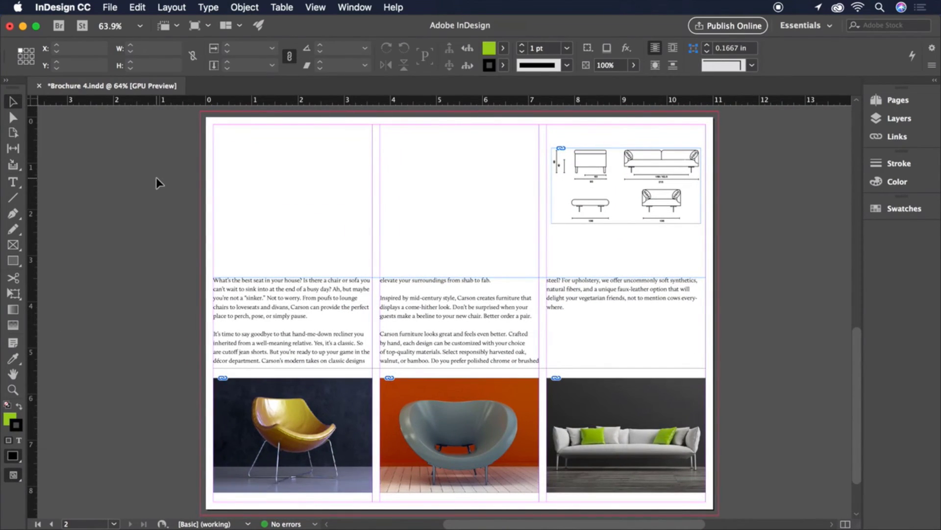
left_click(11, 199)
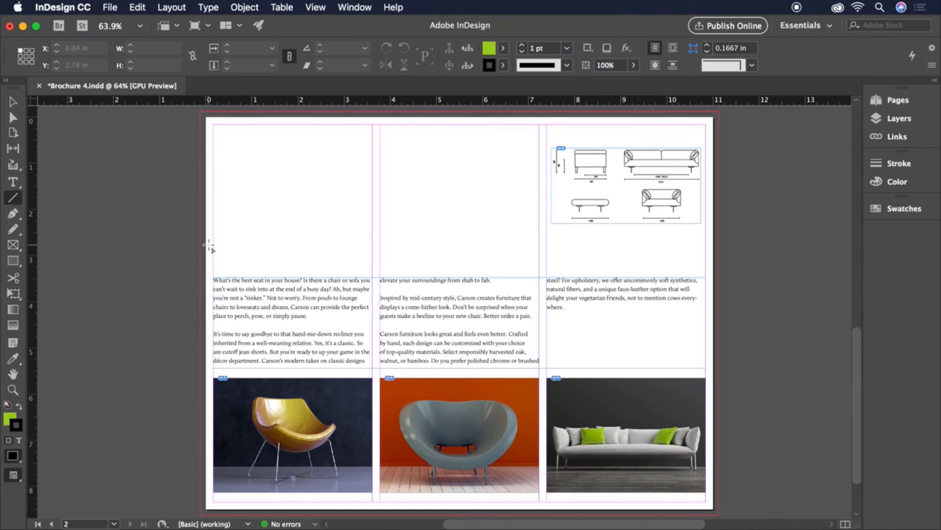
left_click_drag(212, 242, 707, 243)
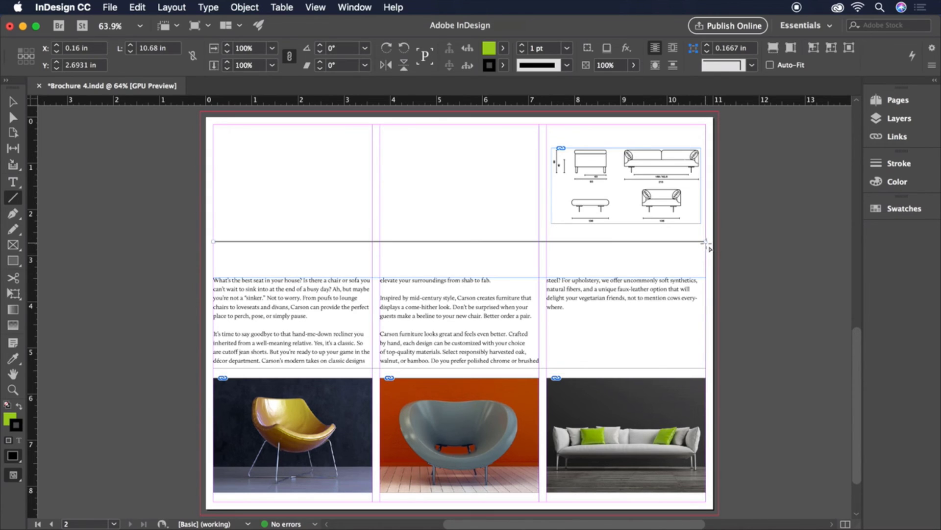
left_click(540, 48)
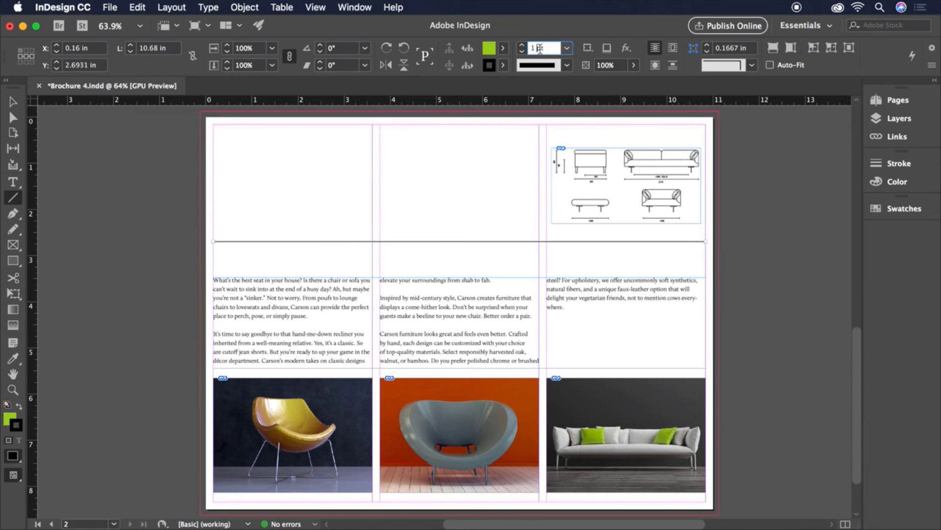
key("BackSpace")
type("0.5")
key("Return")
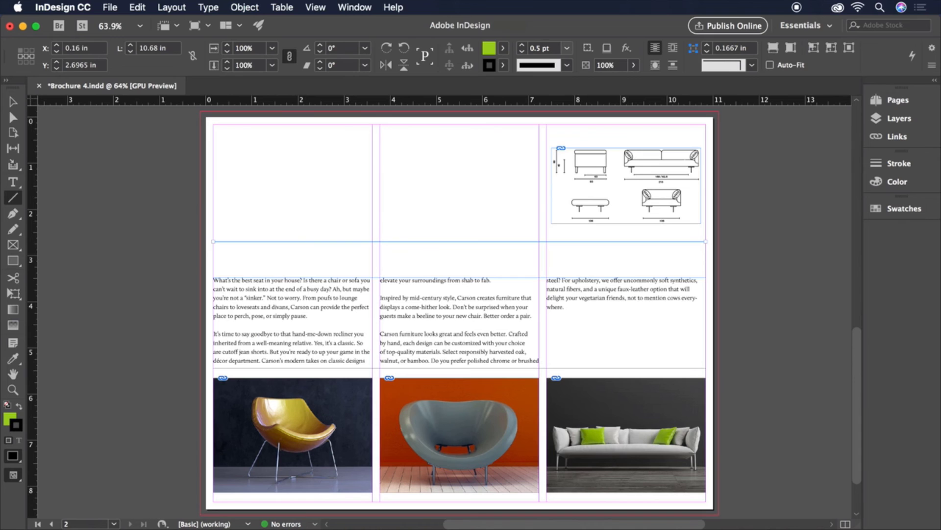
Place the red chair image at the start of the page 2 body text, about 1.19 in wide and 1.32 in high
left_click(109, 7)
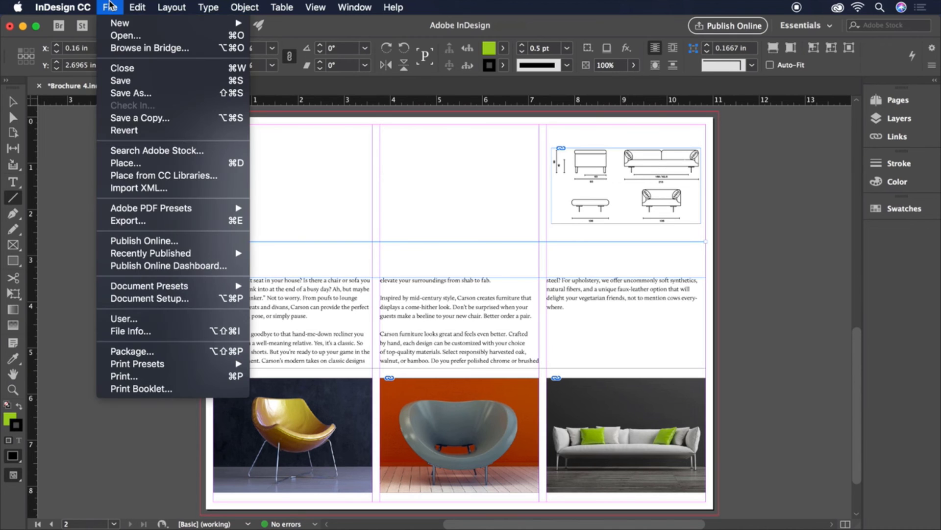
left_click(147, 164)
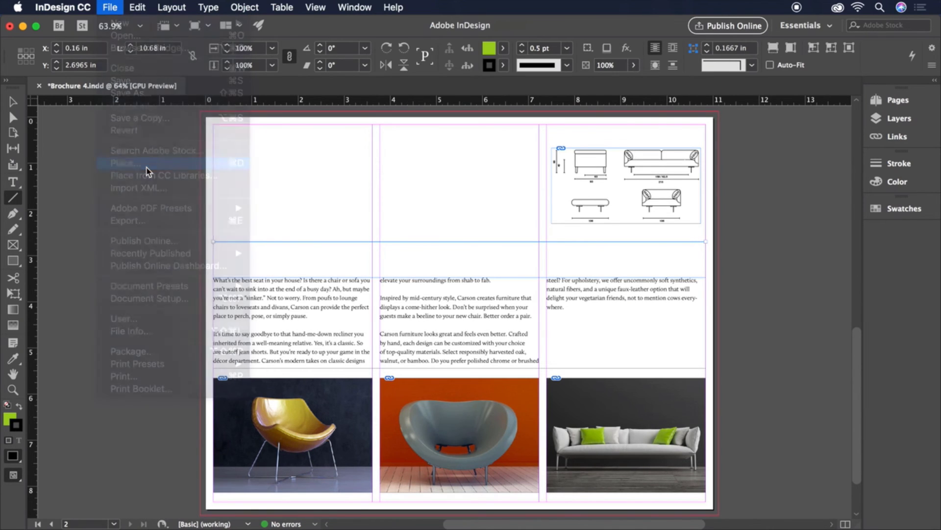
double_click(522, 219)
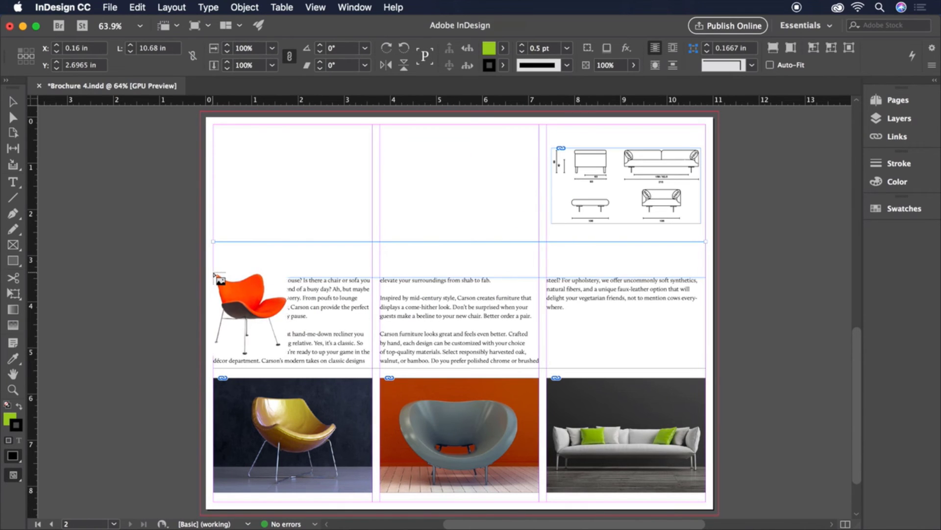
left_click_drag(214, 274, 277, 338)
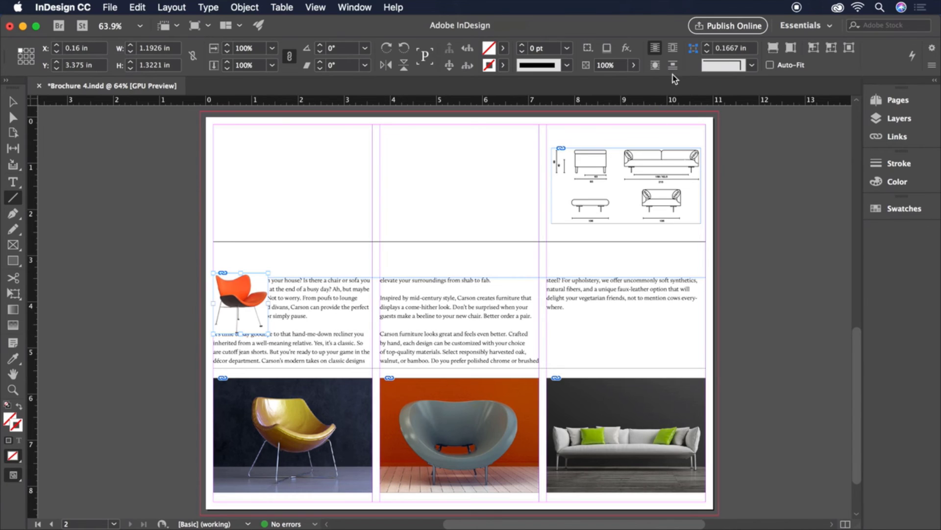
Wrap the body text around the red chair's bounding box and widen its frame to 1.34 in
left_click(674, 49)
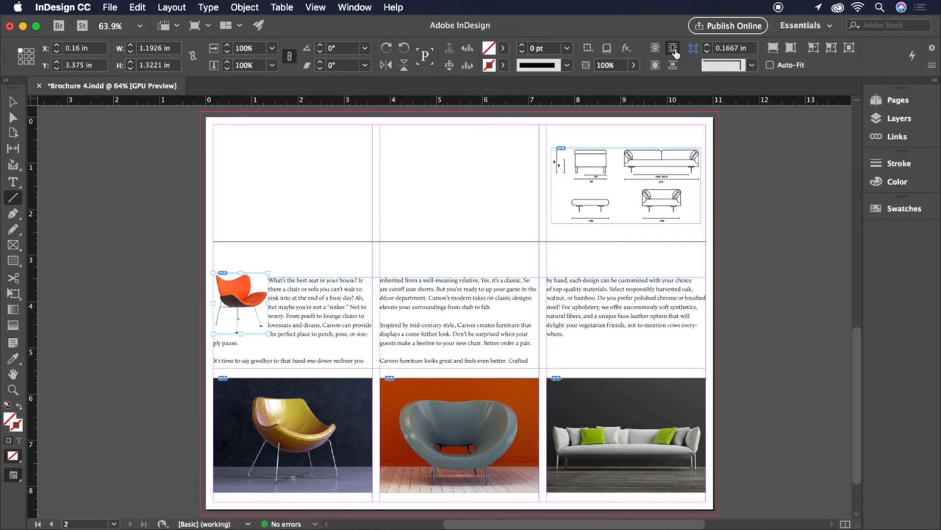
key("v")
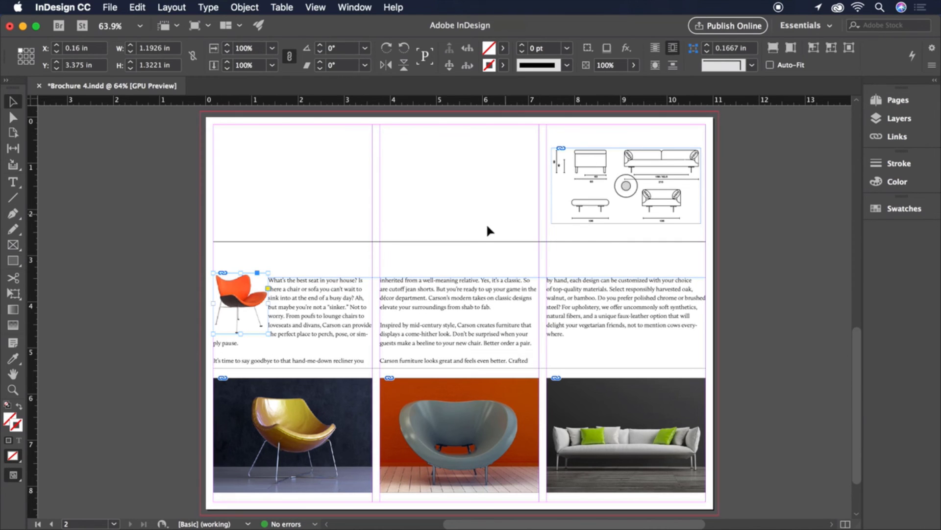
left_click_drag(269, 306, 275, 304)
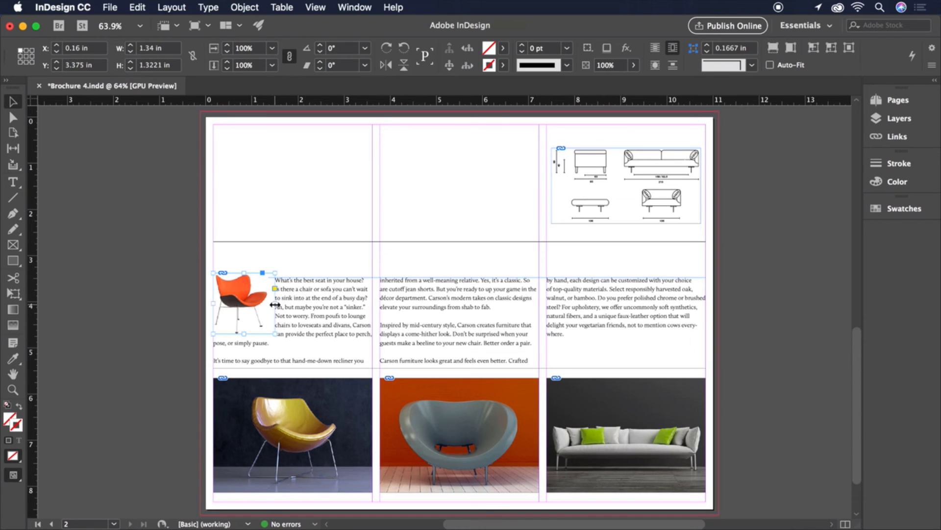
Raise the lower edge of the three-column body text frame on page 2 to make it about 1.8 in high
left_click(450, 251)
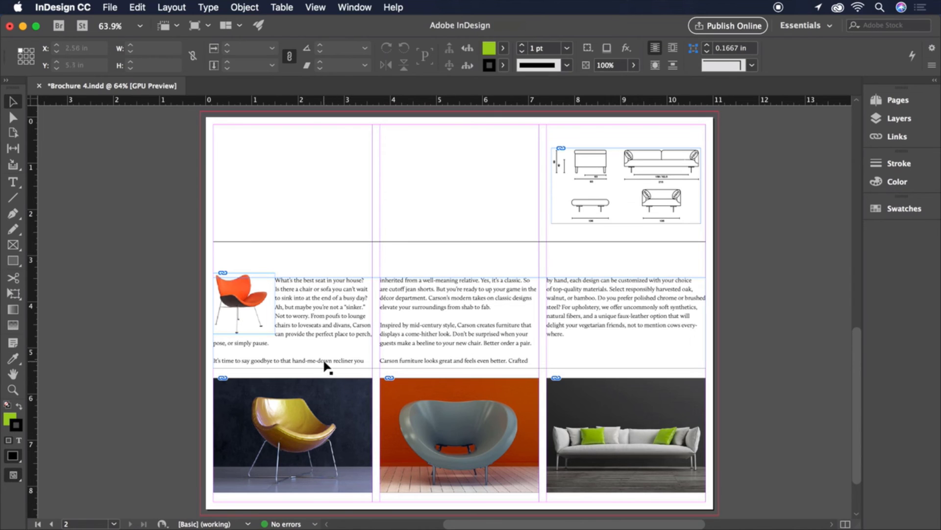
left_click(436, 362)
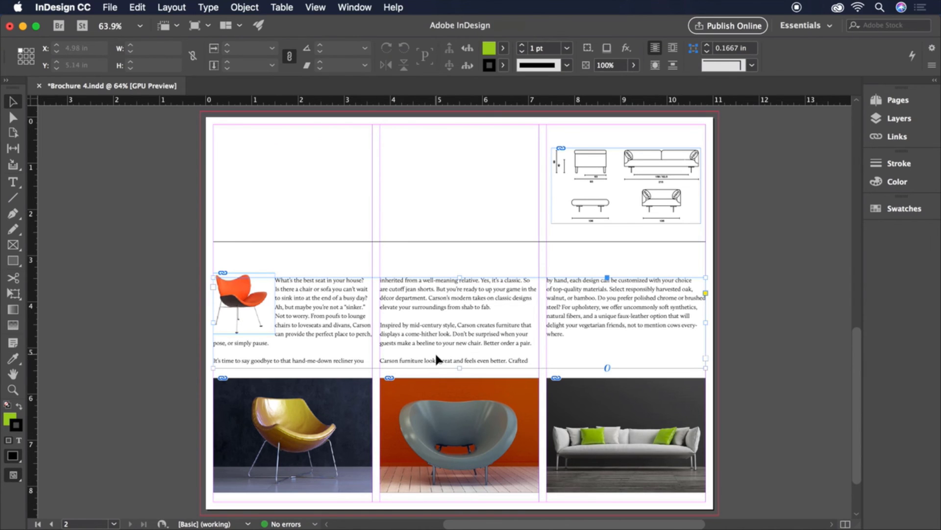
left_click_drag(459, 365, 459, 362)
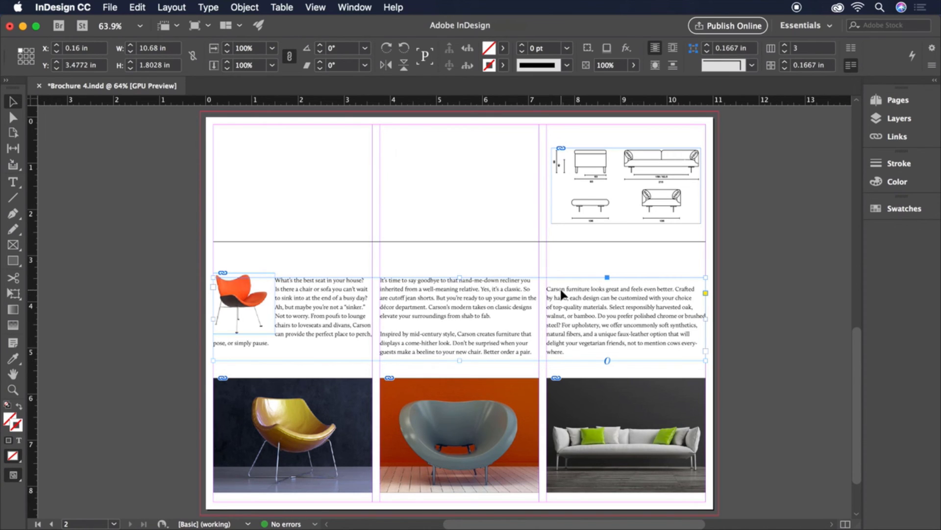
Delete the blank line at the start of the third text column and save the document
key("Return")
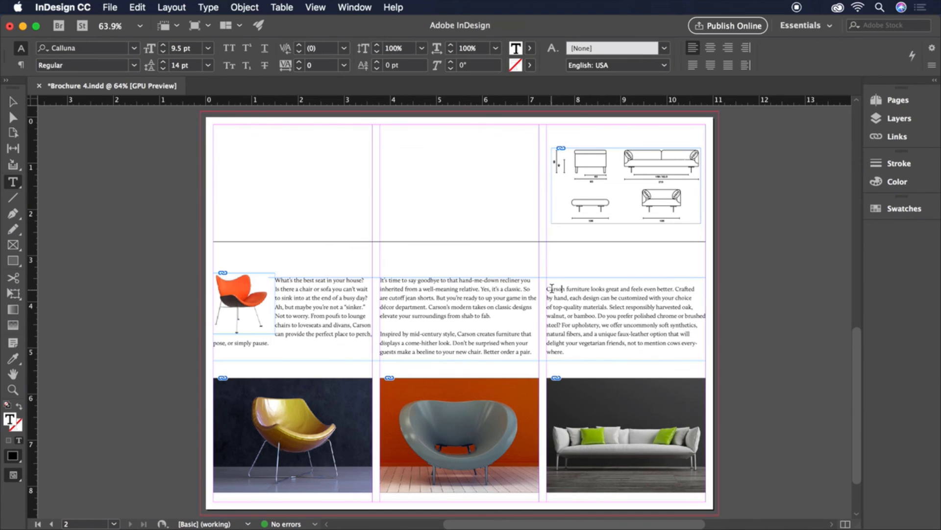
key("BackSpace")
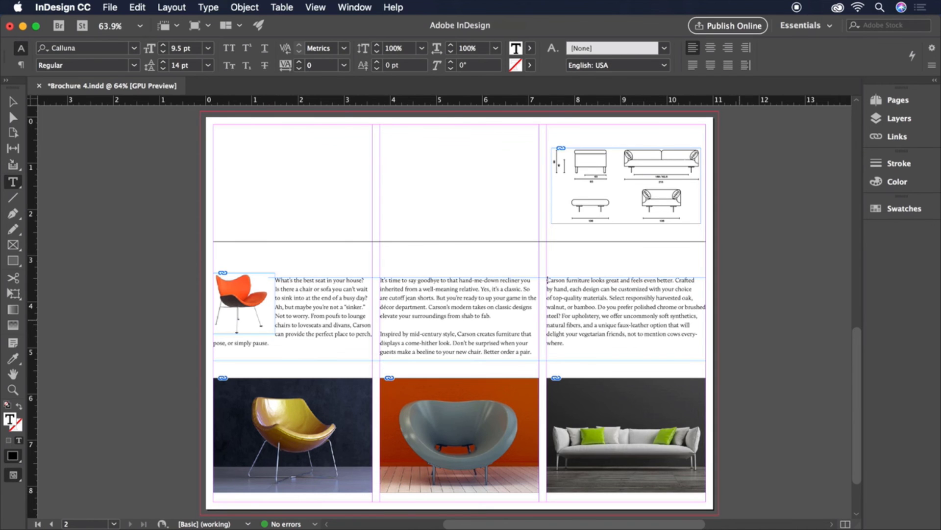
left_click(110, 7)
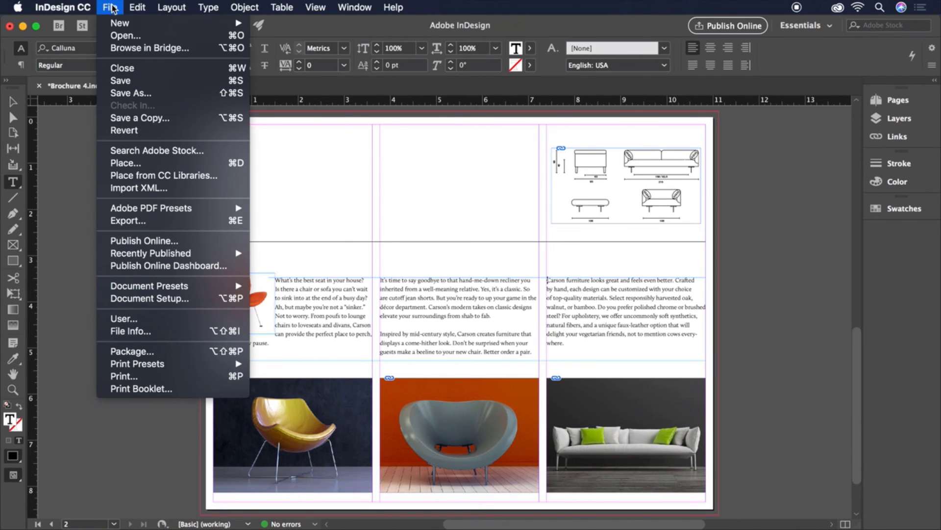
left_click(129, 81)
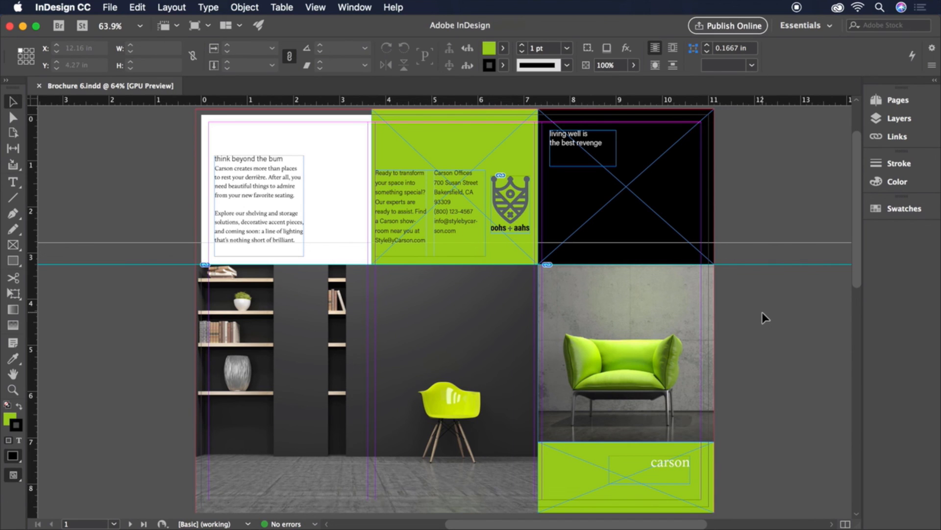
Export all pages as Brochure 6.pdf in Adobe PDF (Print) format with the [High Quality Print] preset and look through the PDF
left_click(110, 7)
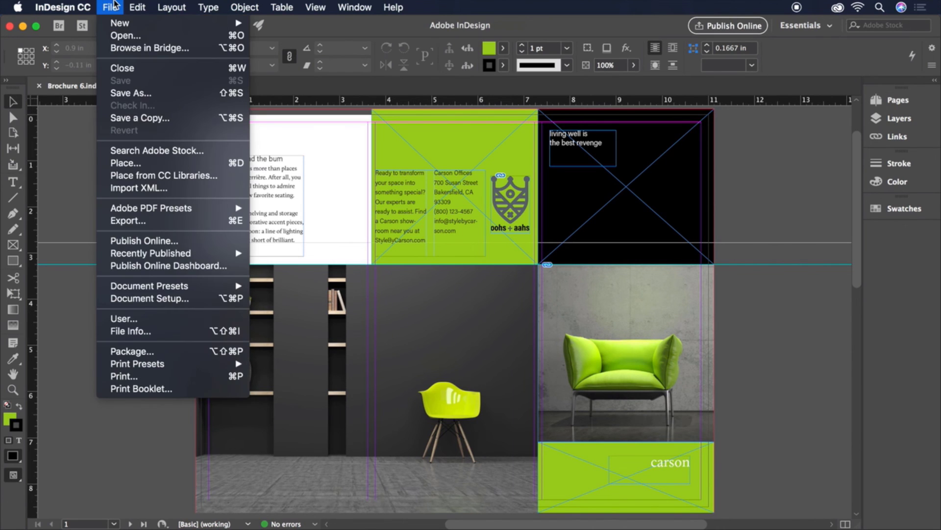
left_click(140, 219)
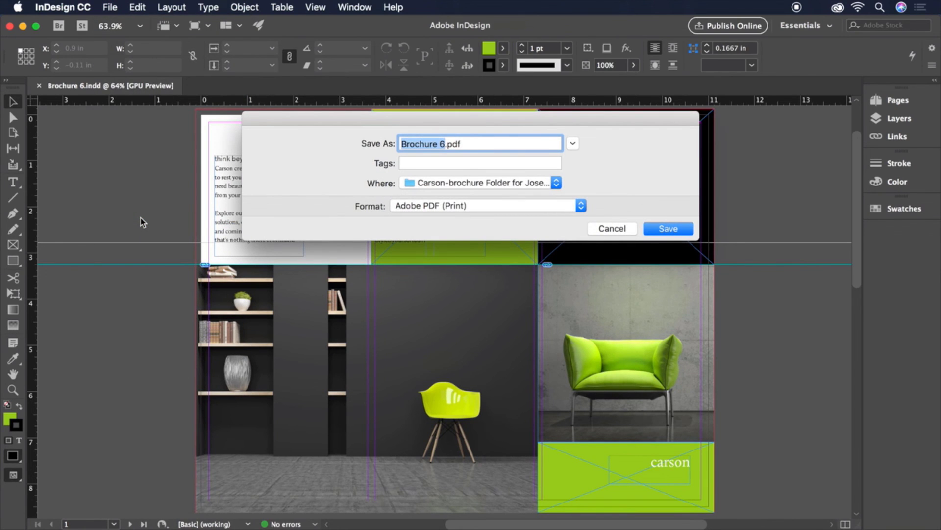
left_click(669, 229)
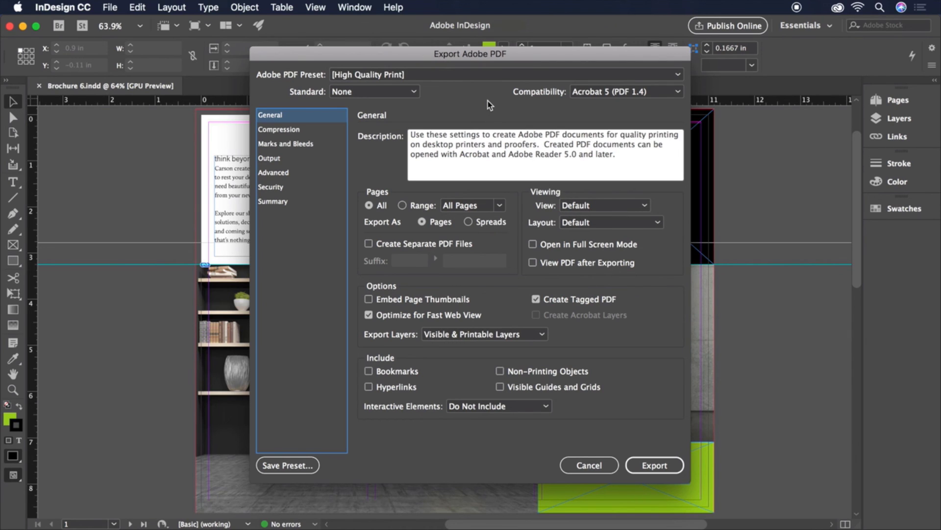
left_click(469, 75)
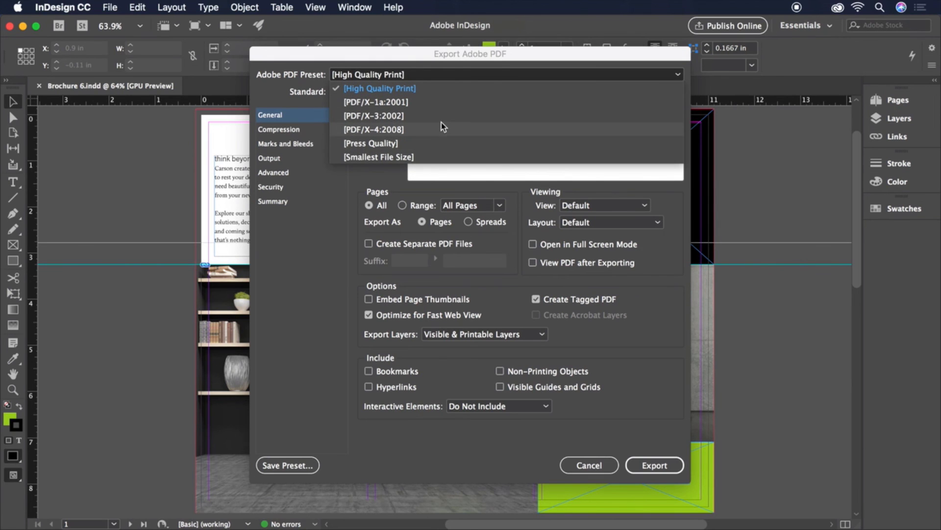
left_click(440, 91)
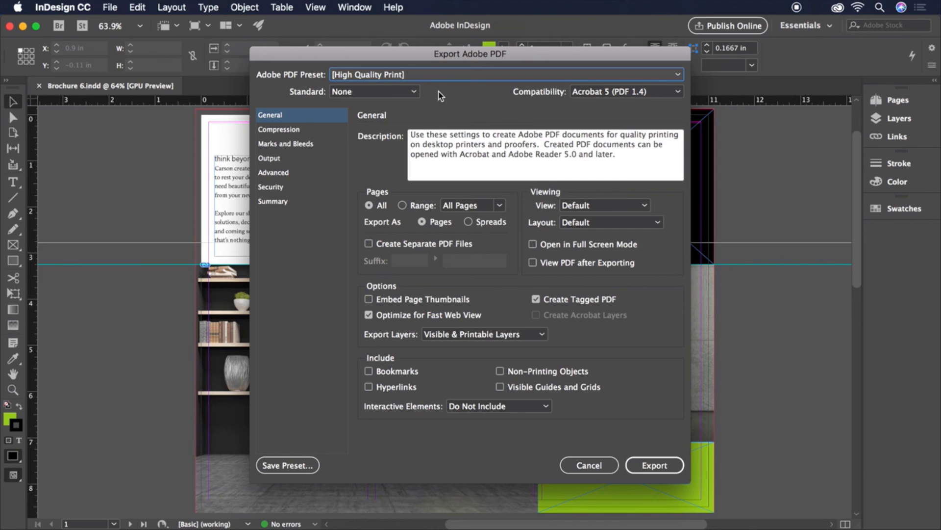
left_click(653, 465)
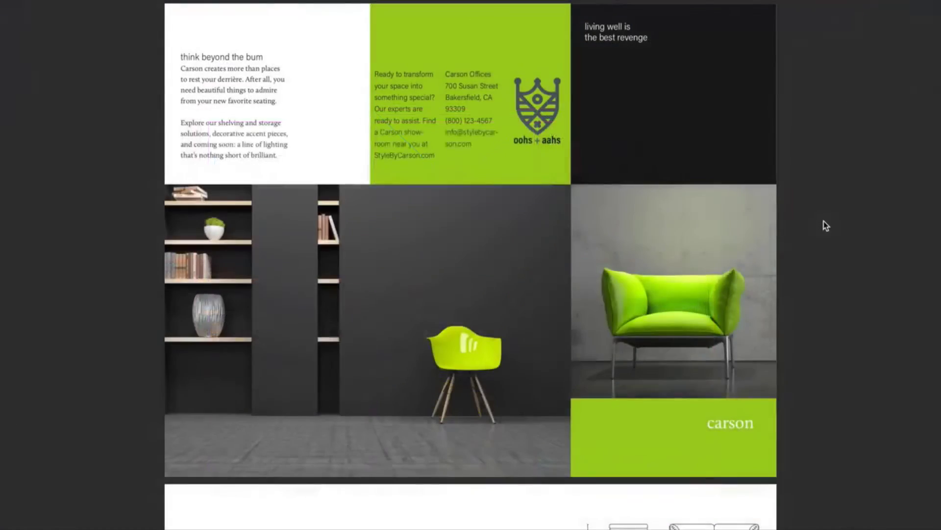
scroll(824, 223, "down", 5)
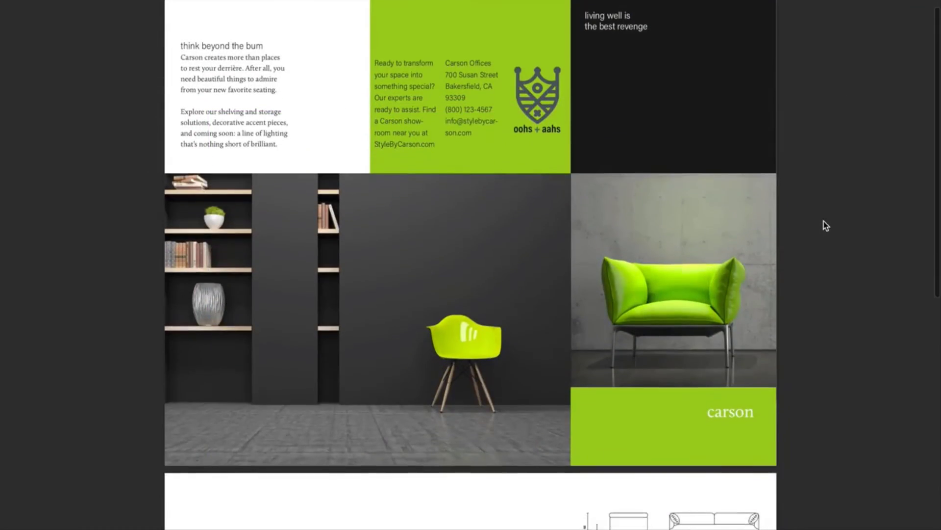
scroll(824, 225, "down", 5)
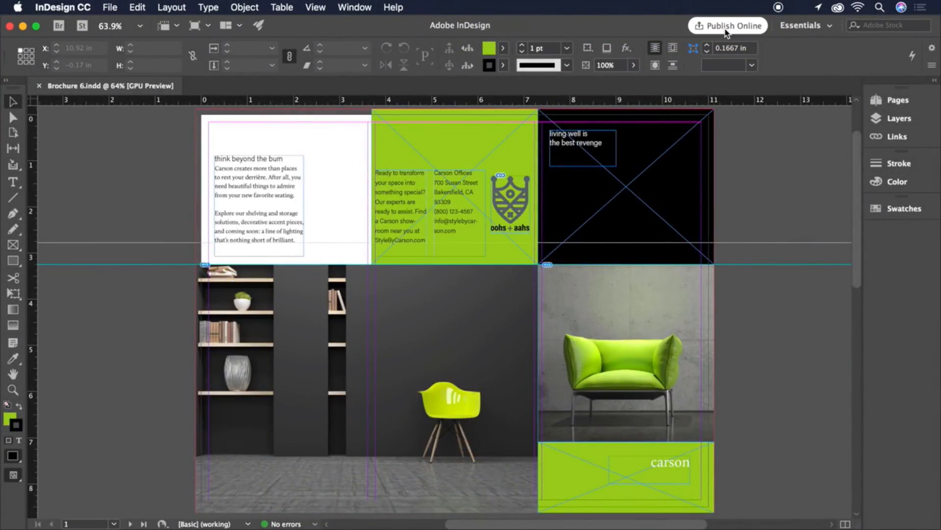
Publish all pages online as a new document titled Brochure 6, exported as single pages, and open the published version in Safari
left_click(726, 32)
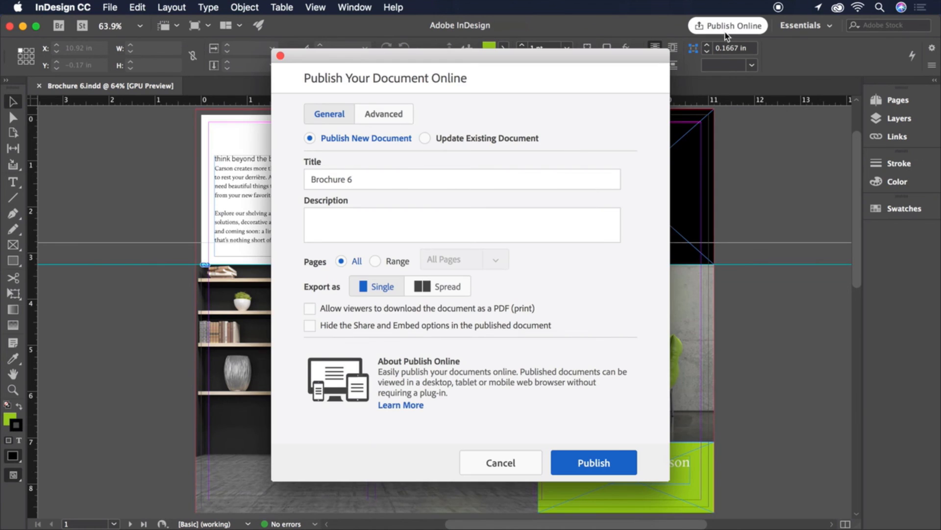
left_click(598, 462)
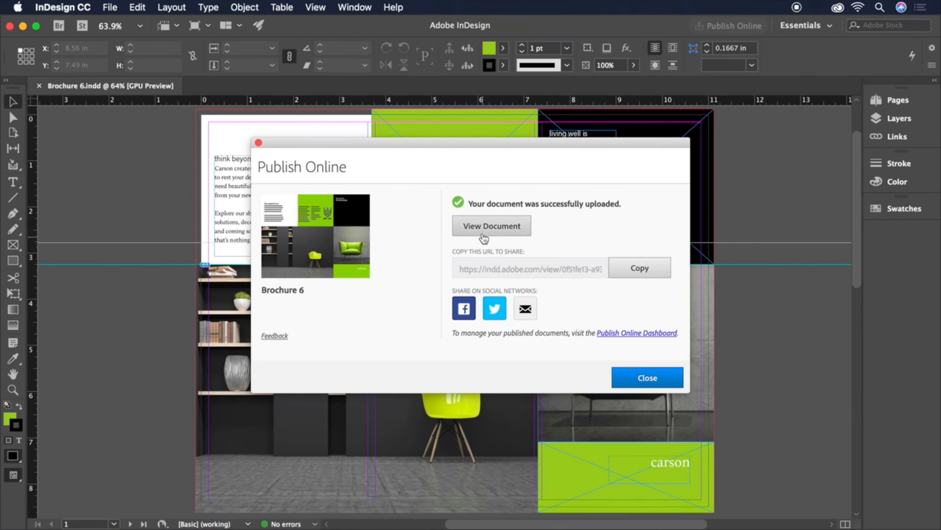
left_click(485, 230)
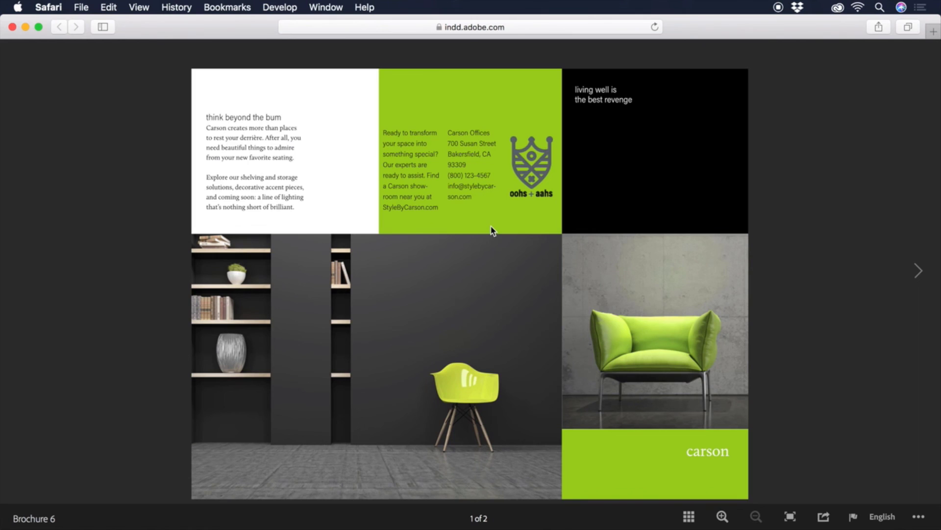
View page 2 of the published brochure, show the page thumbnails and return to page 1
left_click(918, 272)
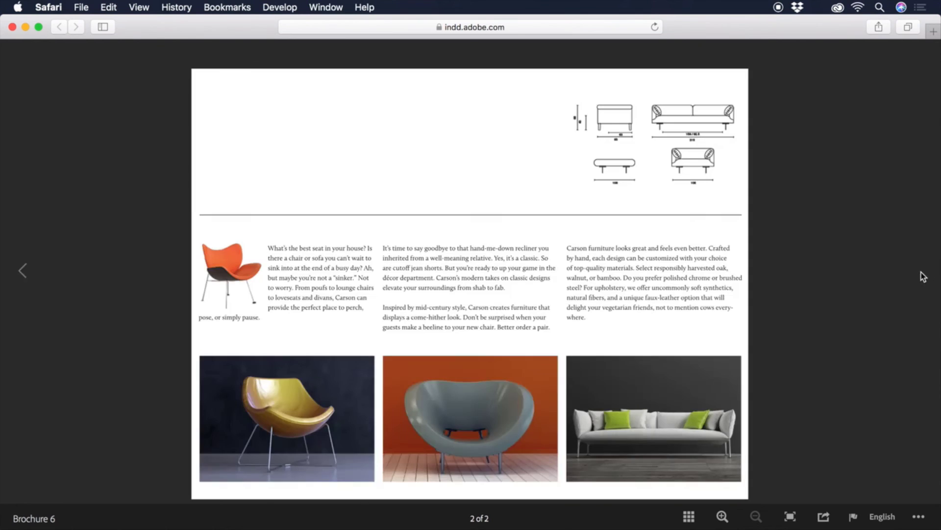
left_click(689, 516)
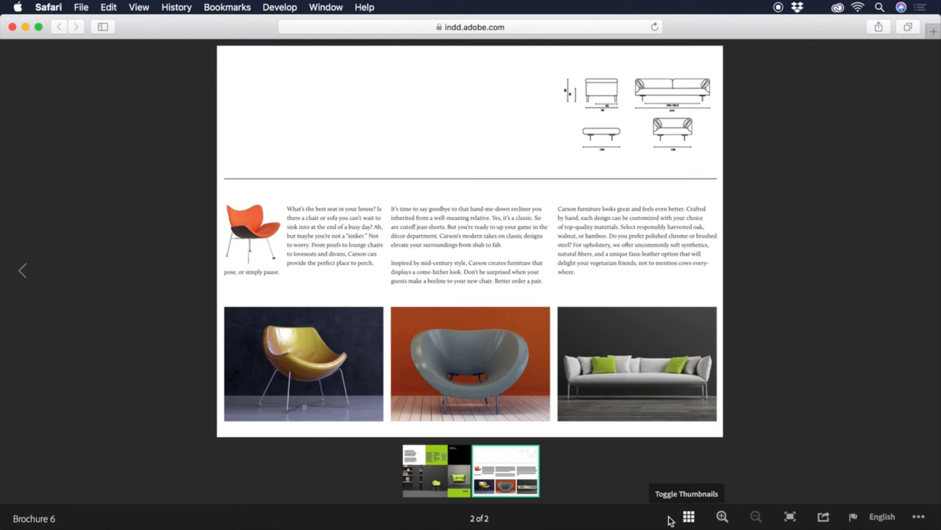
left_click(454, 473)
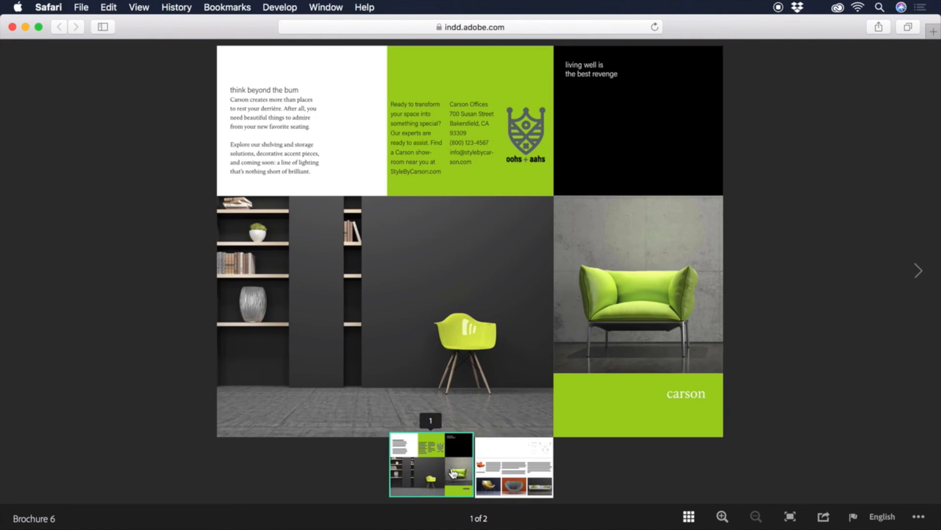